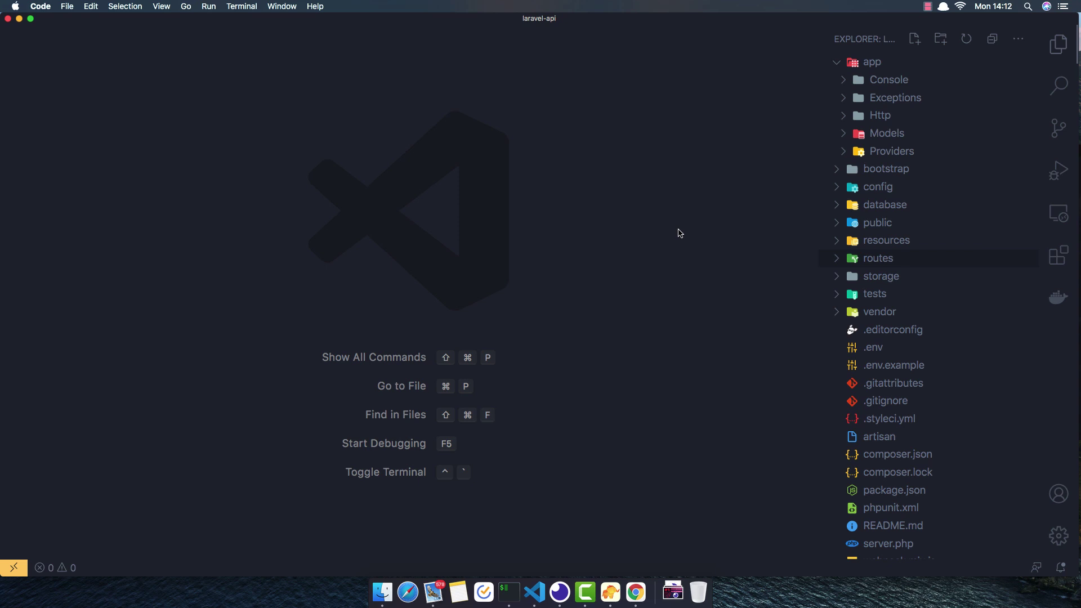
Step: Bring TablePlus forward and display the empty laravel_api movies table
{"action": "left_click", "coordinate": [610, 591]}
{"action": "left_click", "coordinate": [301, 245]}
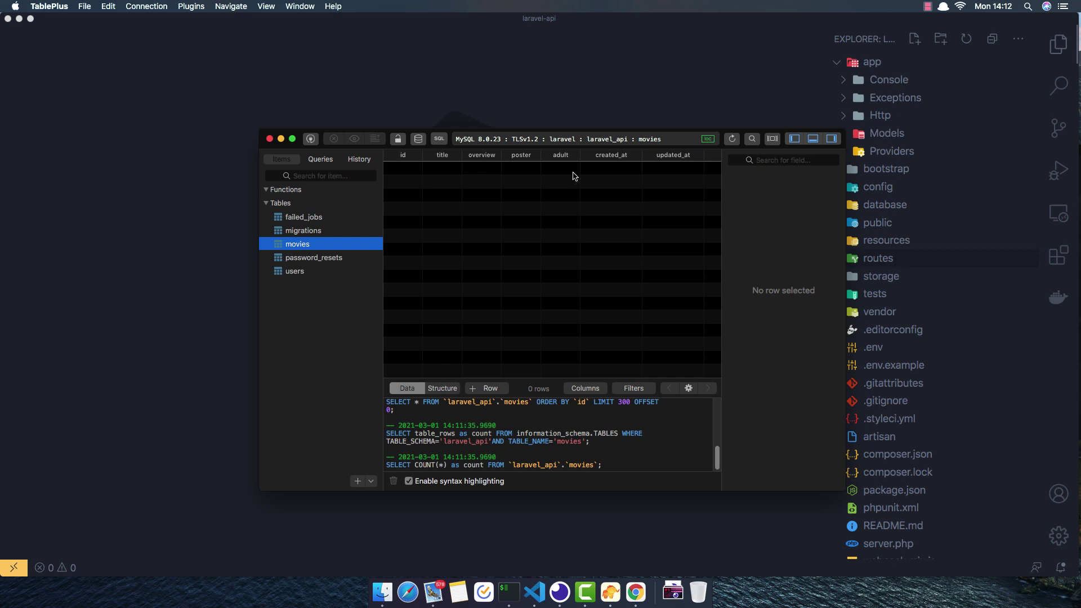
Step: Run 'make:controller MovieController --resource' in the laravel-api iTerm2 terminal
{"action": "key", "text": "super+Tab"}
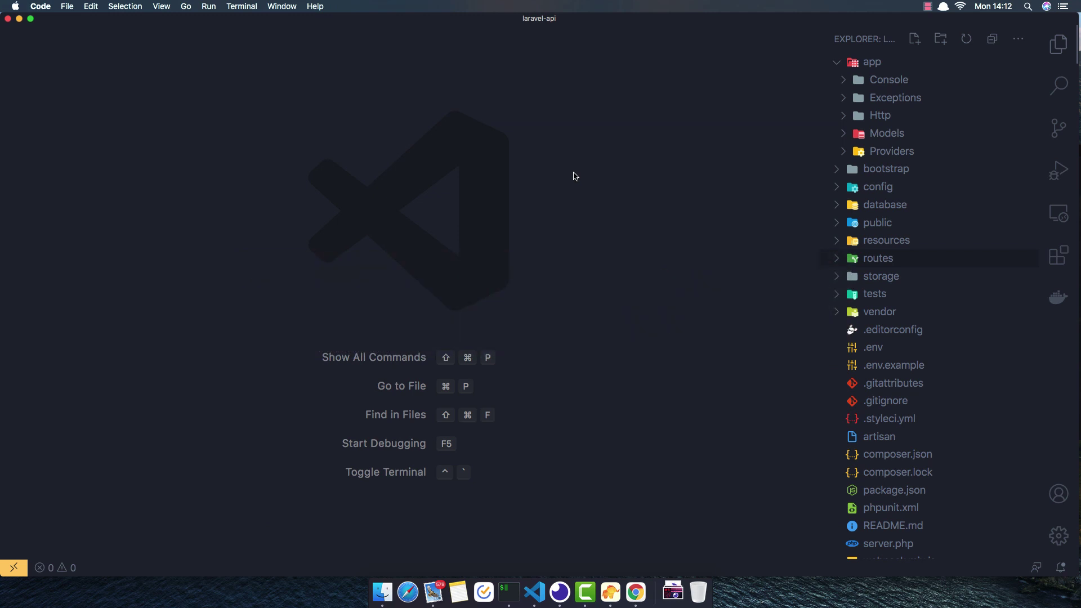
{"action": "key", "text": "super+Tab"}
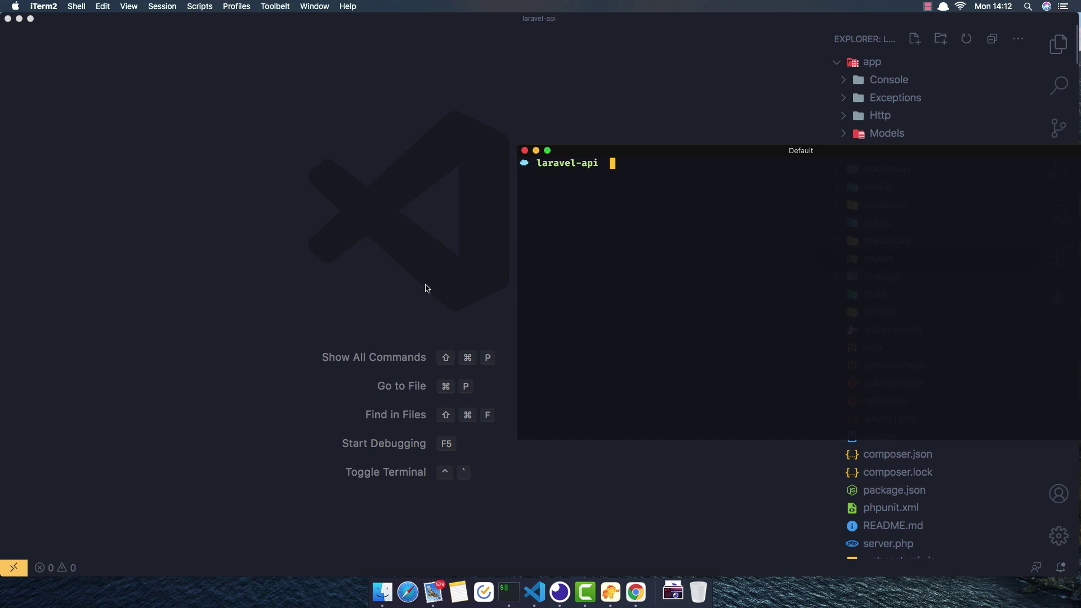
{"action": "type", "text": "a makr"}
{"action": "key", "text": "BackSpace"}
{"action": "type", "text": "e:"}
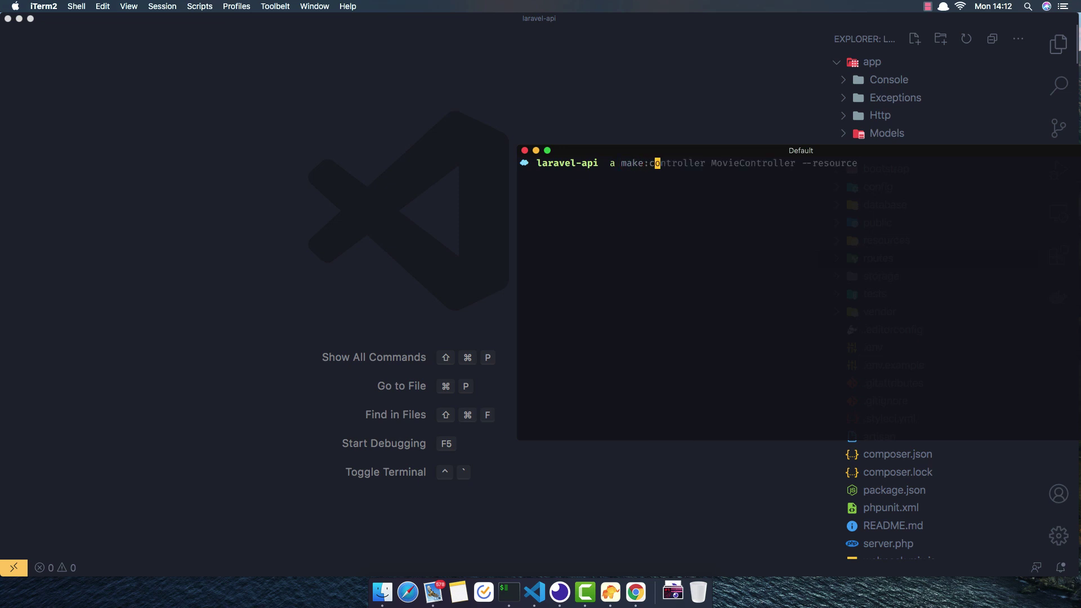
{"action": "type", "text": "controller"}
{"action": "key", "text": "Right"}
{"action": "key", "text": "Return"}
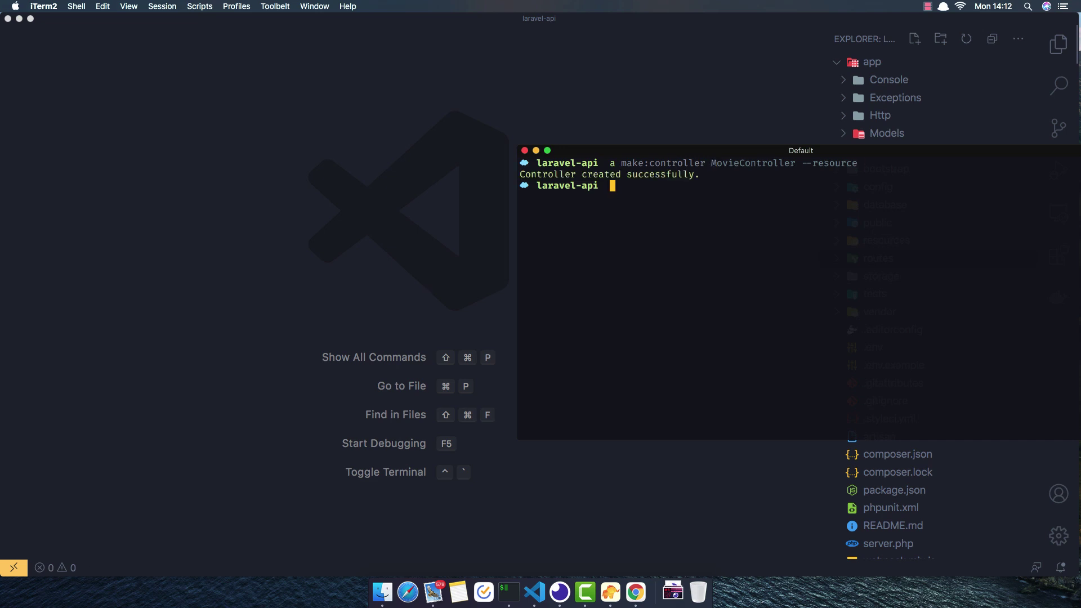
Step: Open MovieController.php and delete the create() method with its docblock
{"action": "left_click", "coordinate": [425, 287]}
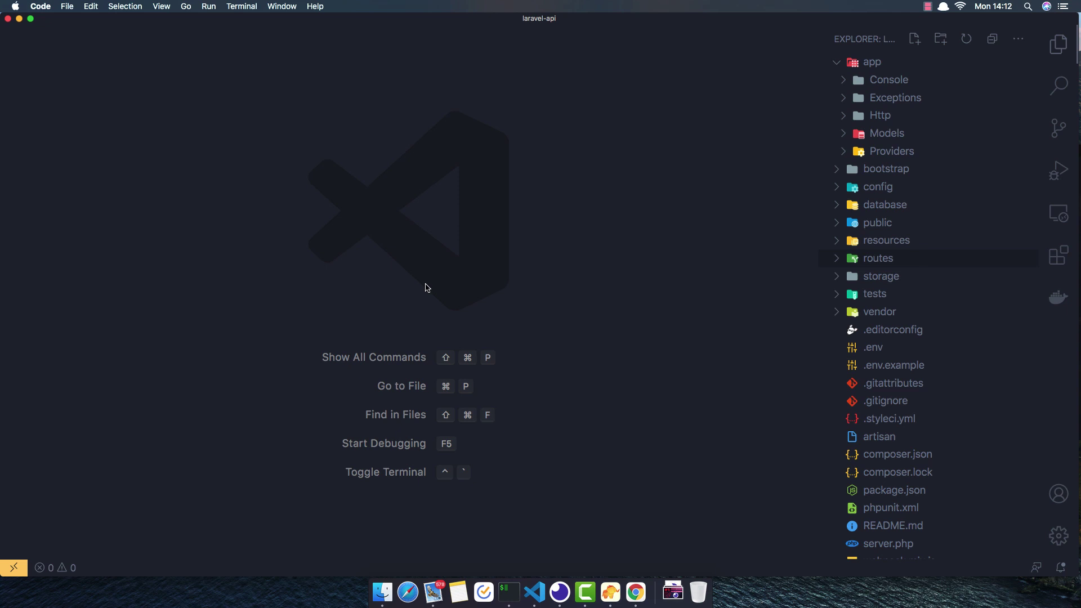
{"action": "key", "text": "cmd+p"}
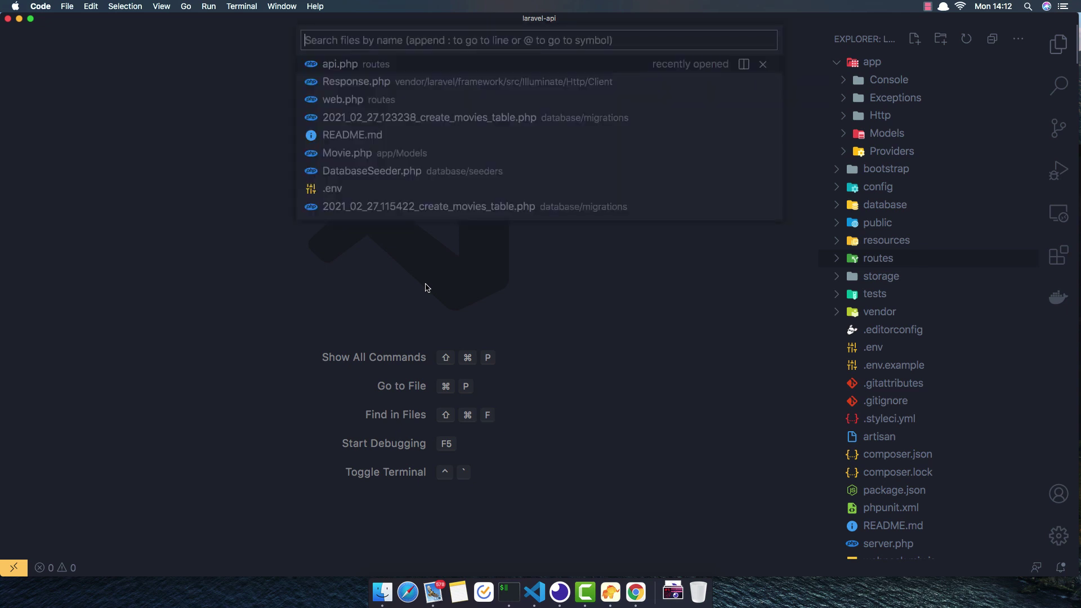
{"action": "type", "text": "movie"}
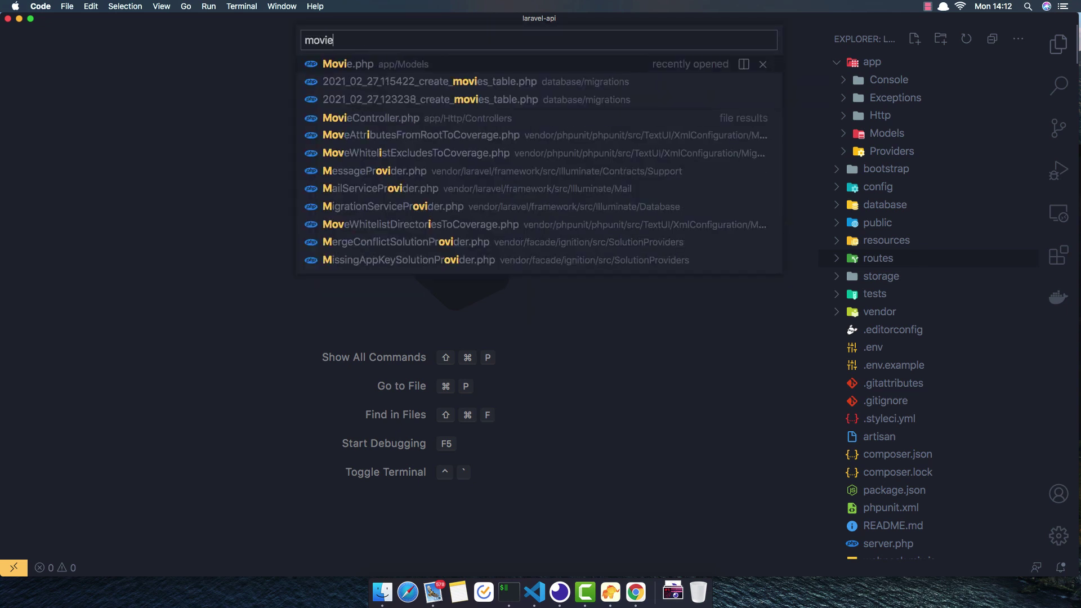
{"action": "type", "text": "C"}
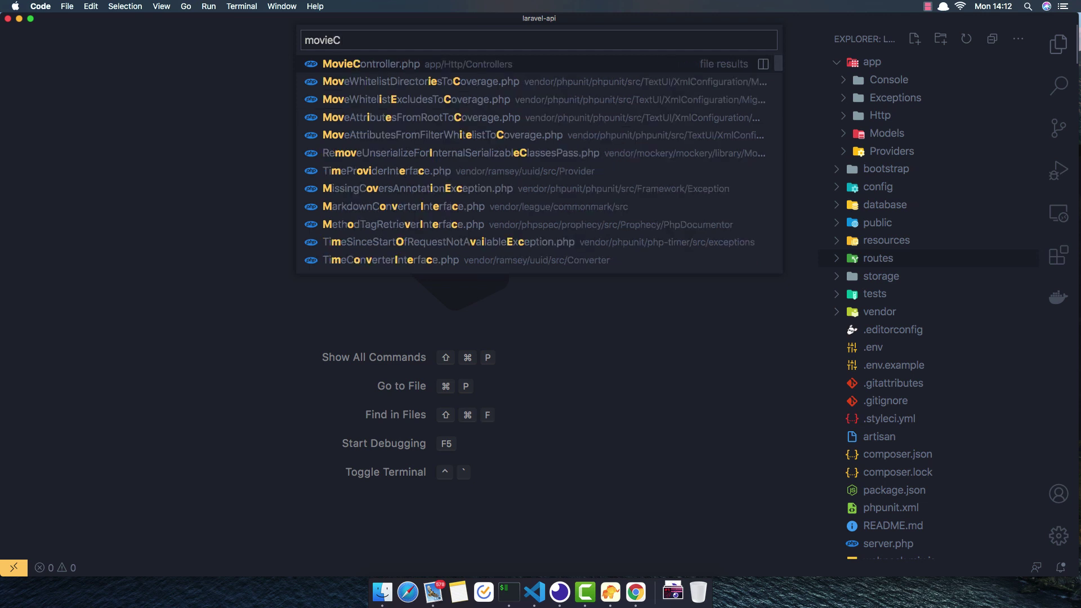
{"action": "key", "text": "Return"}
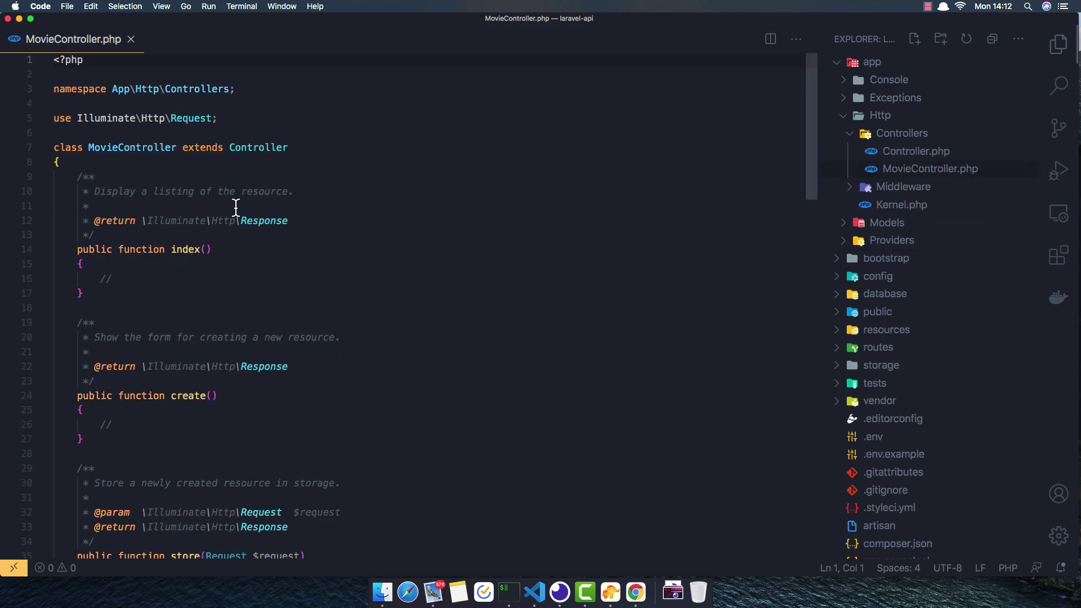
{"action": "left_click", "coordinate": [153, 279]}
{"action": "scroll", "coordinate": [155, 279], "scroll_direction": "down", "scroll_amount": 4}
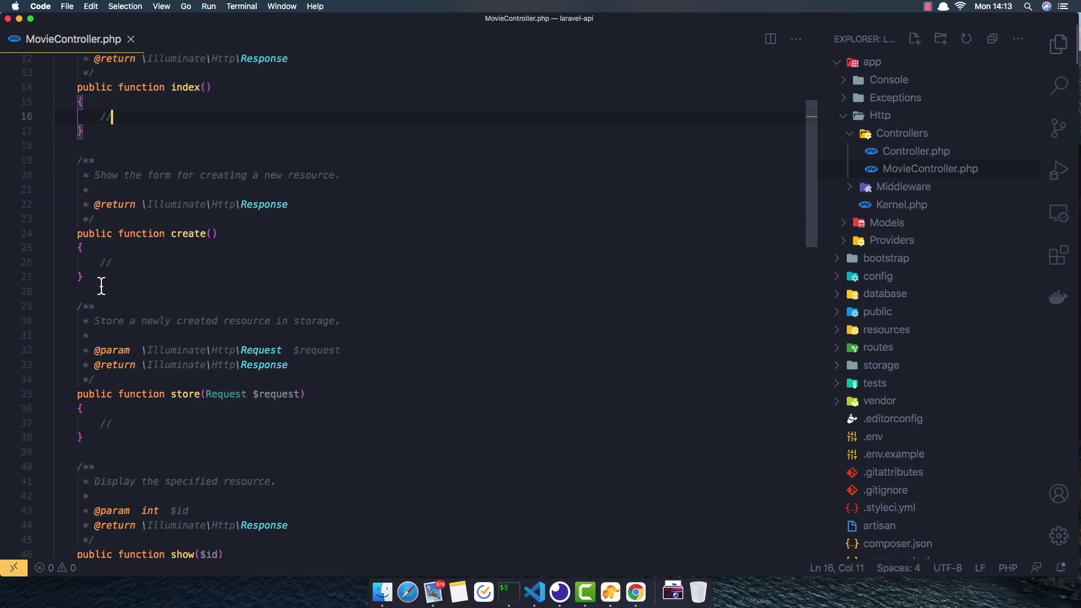
{"action": "left_click_drag", "start_coordinate": [55, 292], "coordinate": [53, 155]}
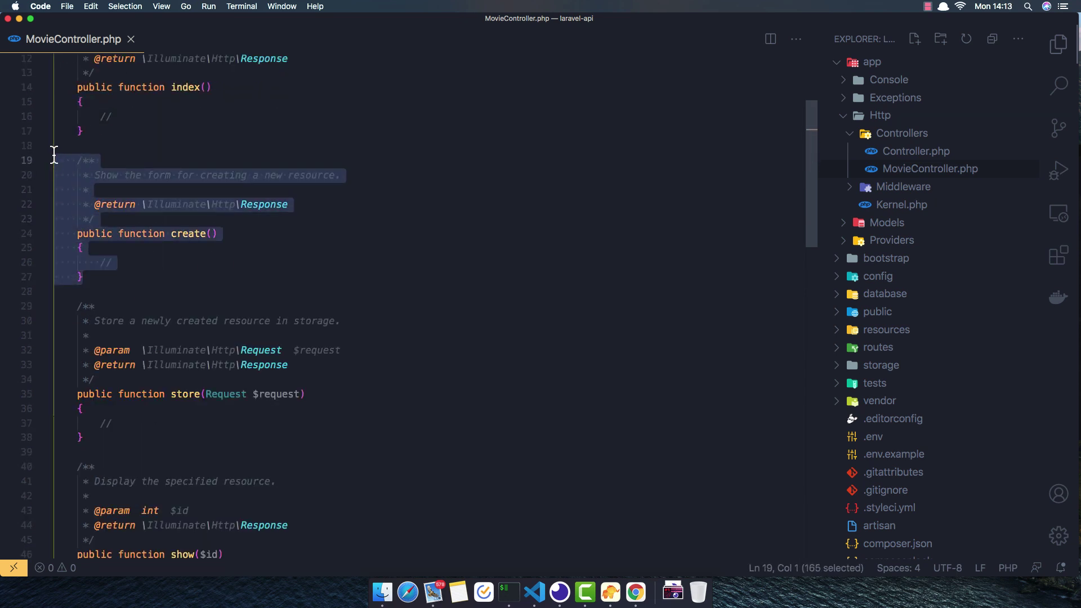
{"action": "key", "text": "BackSpace"}
{"action": "key", "text": "BackSpace"}
{"action": "key", "text": "BackSpace"}
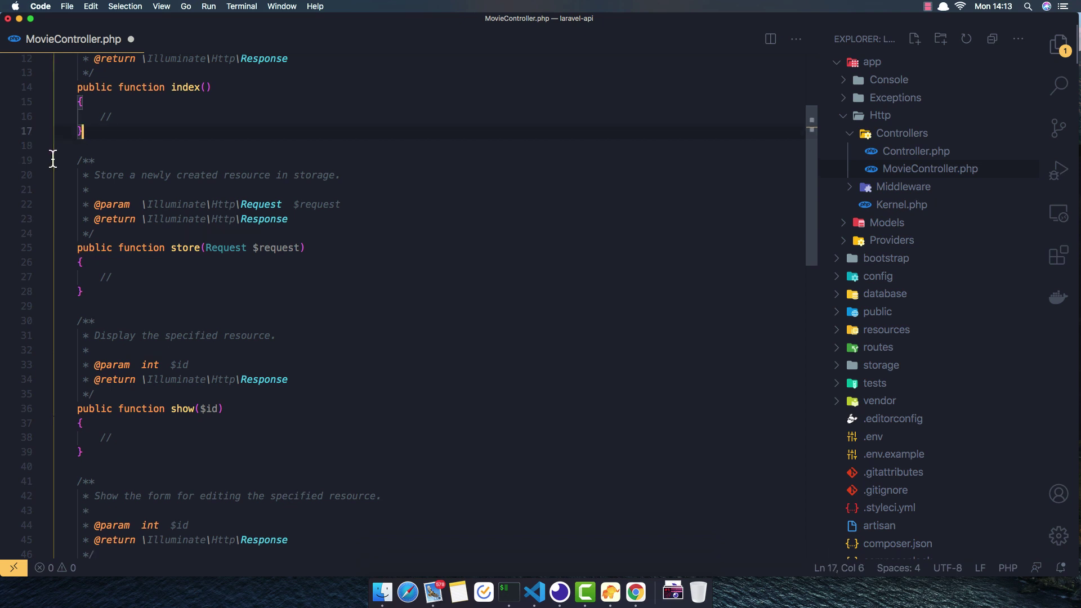
{"action": "left_click", "coordinate": [134, 278]}
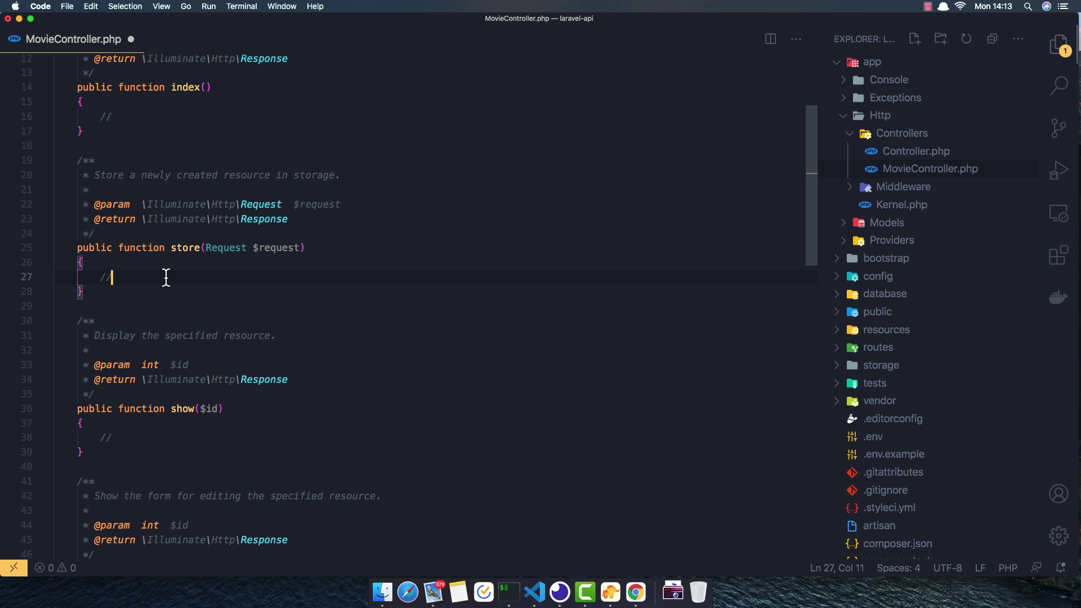
Step: Replace store()'s placeholder with a new Movie and assign title and overview from $request
{"action": "key", "text": "BackSpace"}
{"action": "key", "text": "BackSpace"}
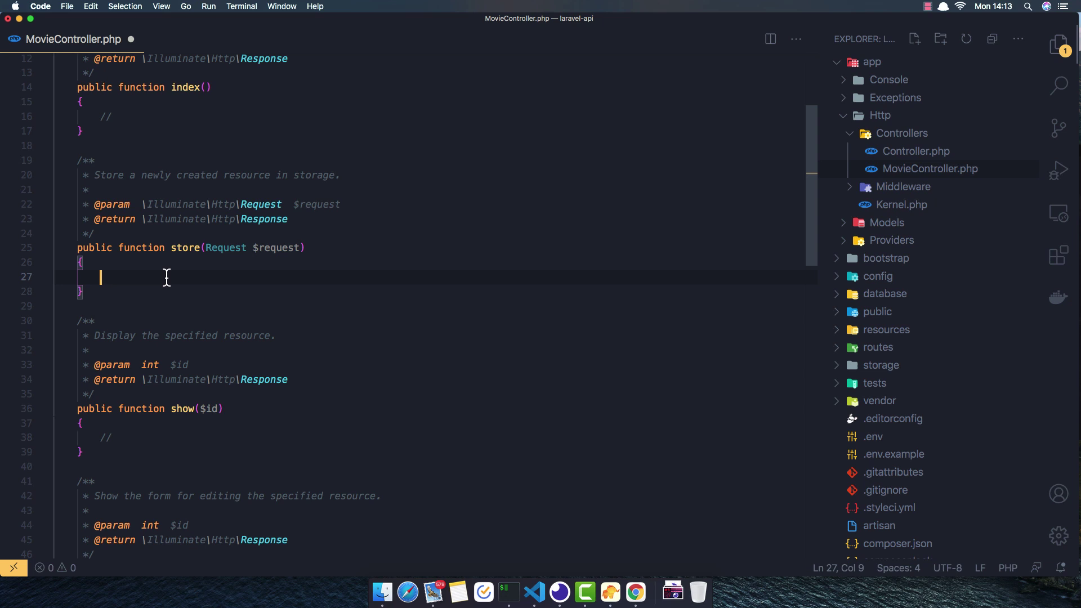
{"action": "type", "text": "$"}
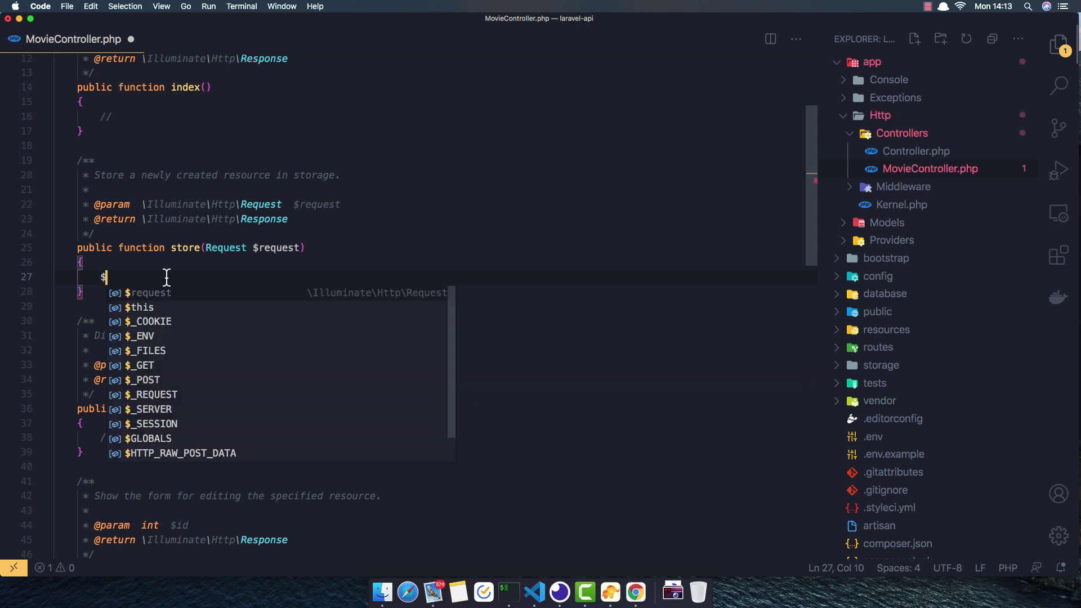
{"action": "type", "text": "movie "}
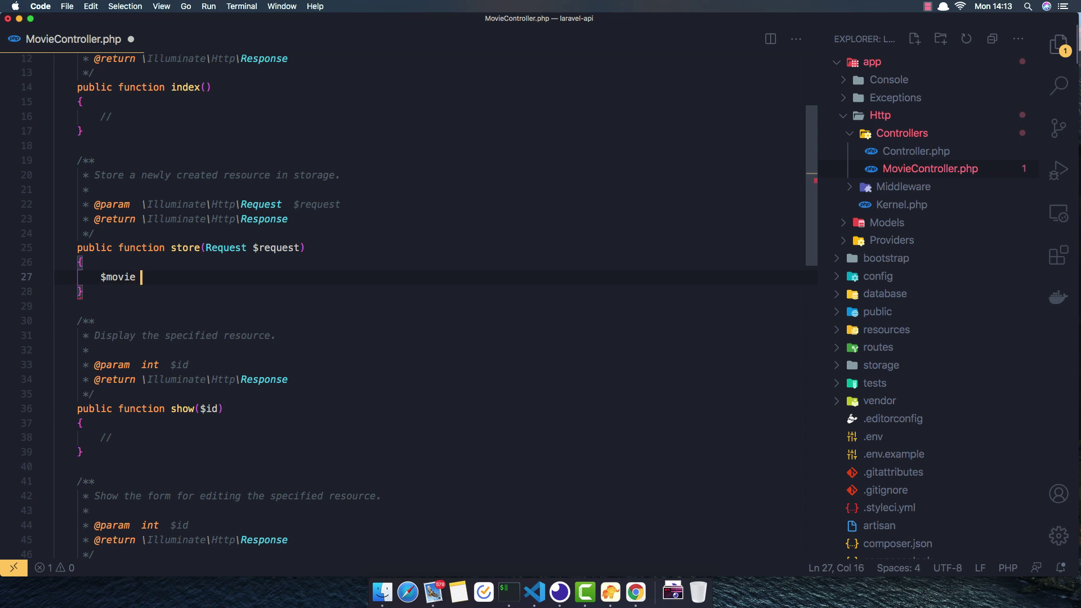
{"action": "type", "text": "= "}
{"action": "type", "text": "new Mo"}
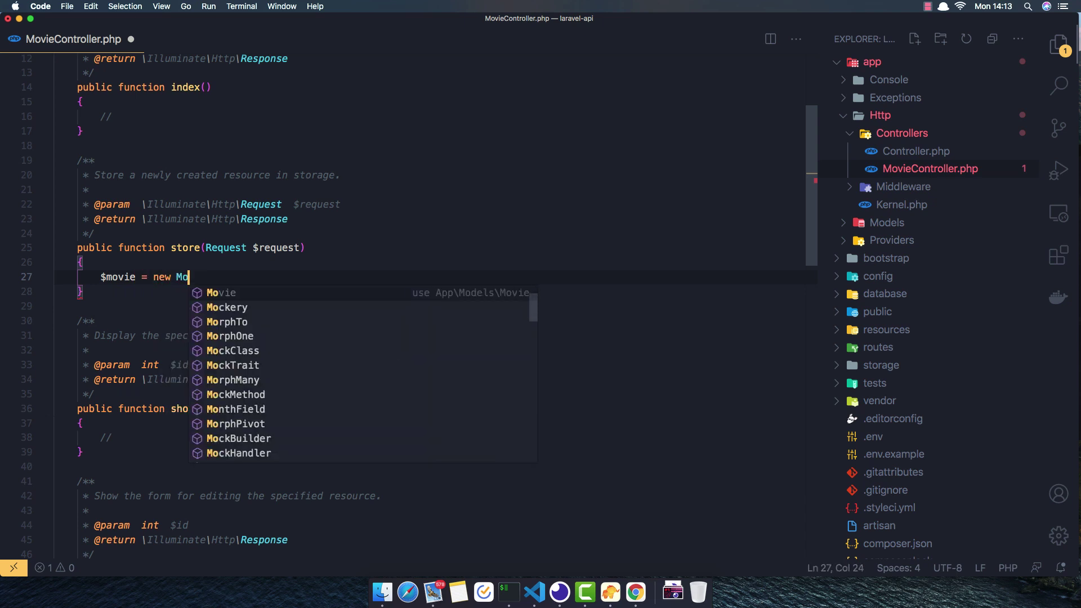
{"action": "key", "text": "Return"}
{"action": "type", "text": "()"}
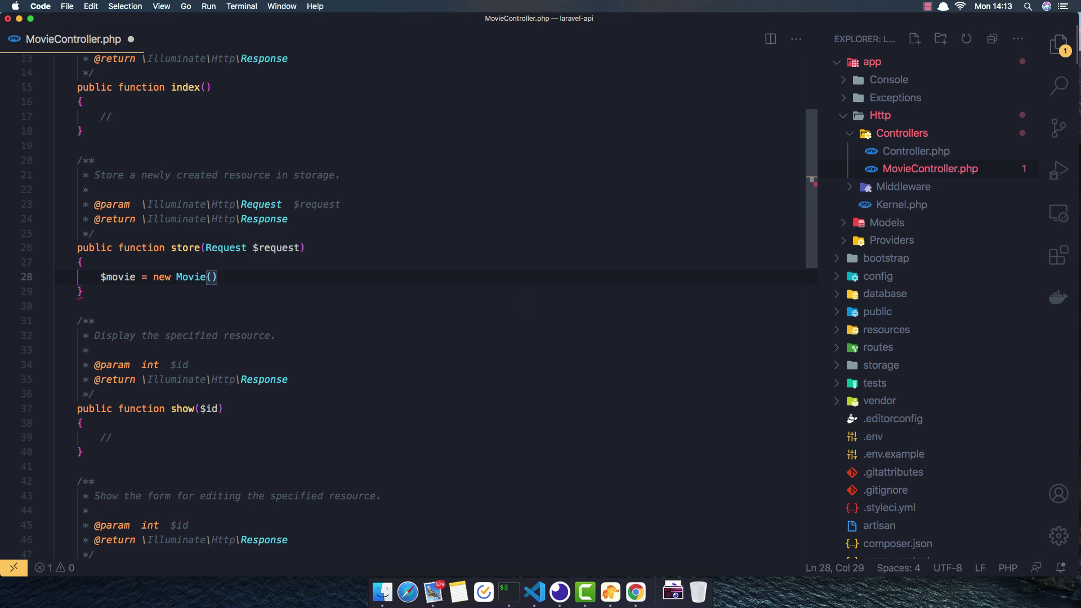
{"action": "type", "text": ";"}
{"action": "key", "text": "Return"}
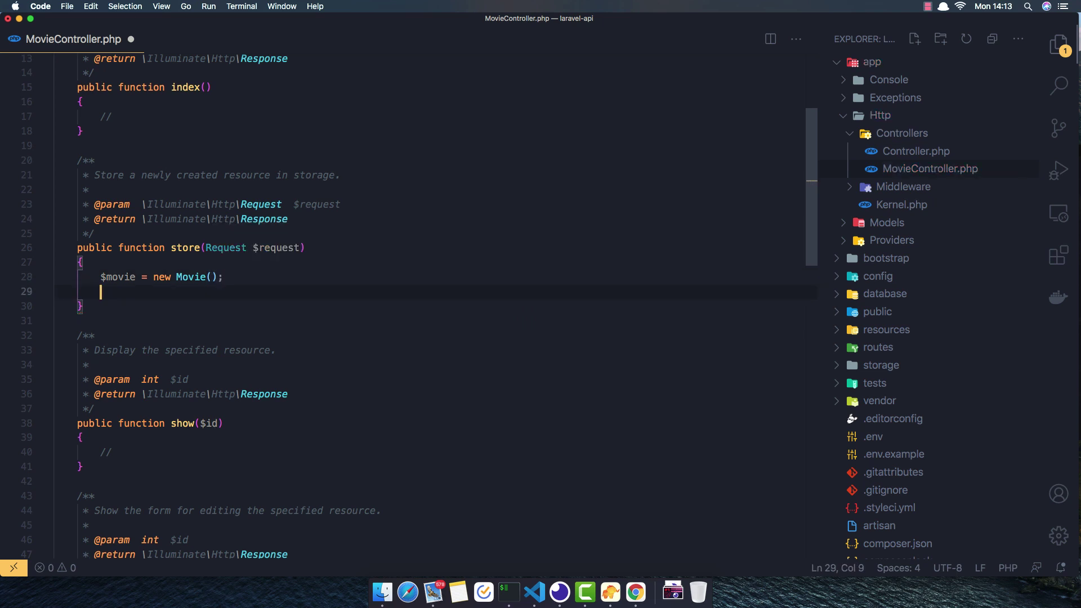
{"action": "type", "text": "$"}
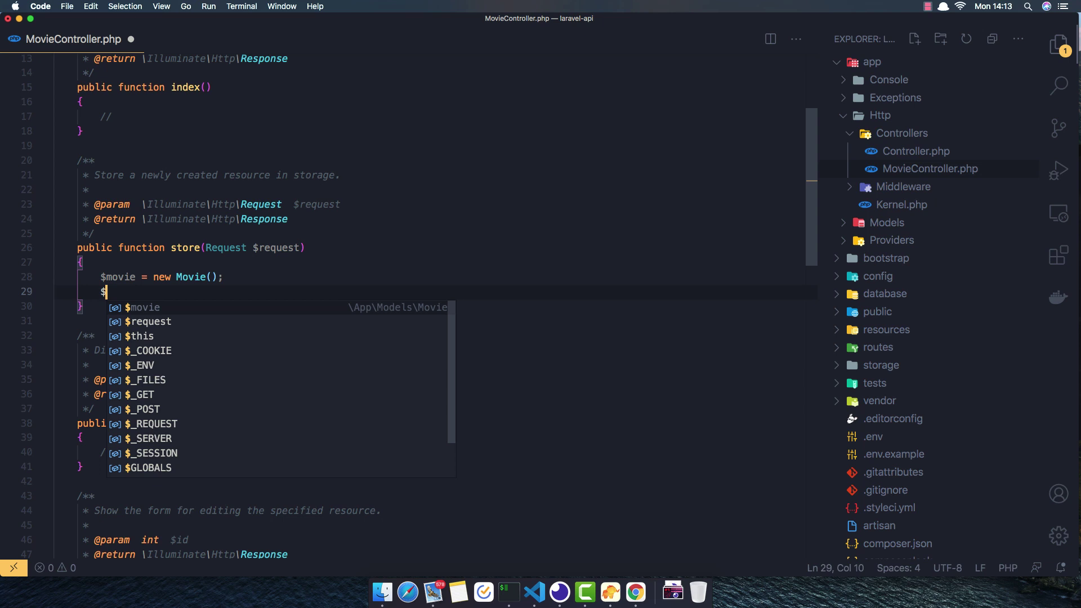
{"action": "type", "text": "m"}
{"action": "key", "text": "Return"}
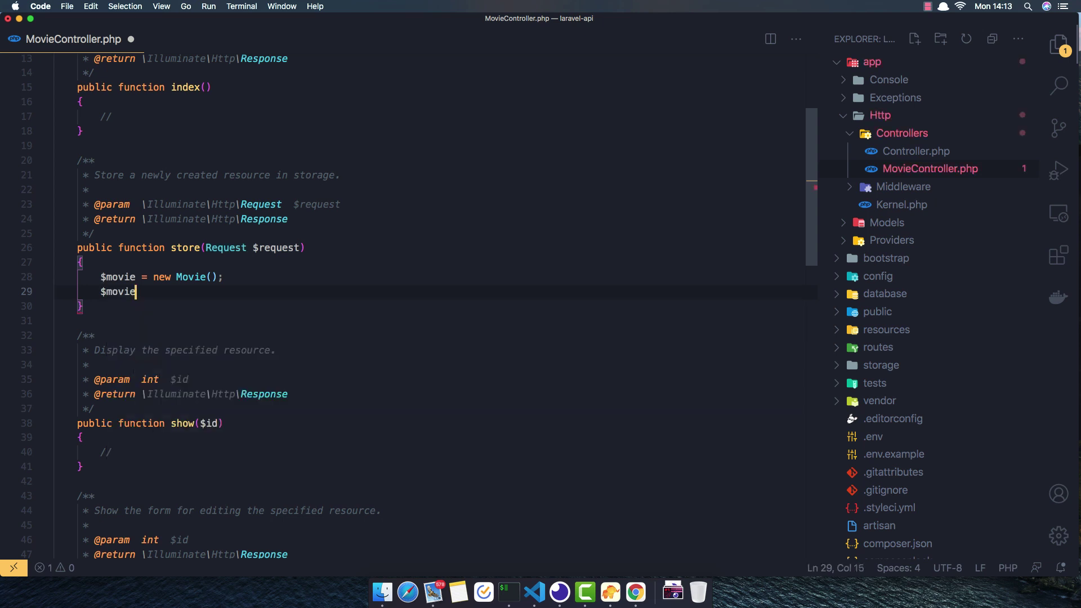
{"action": "type", "text": "->"}
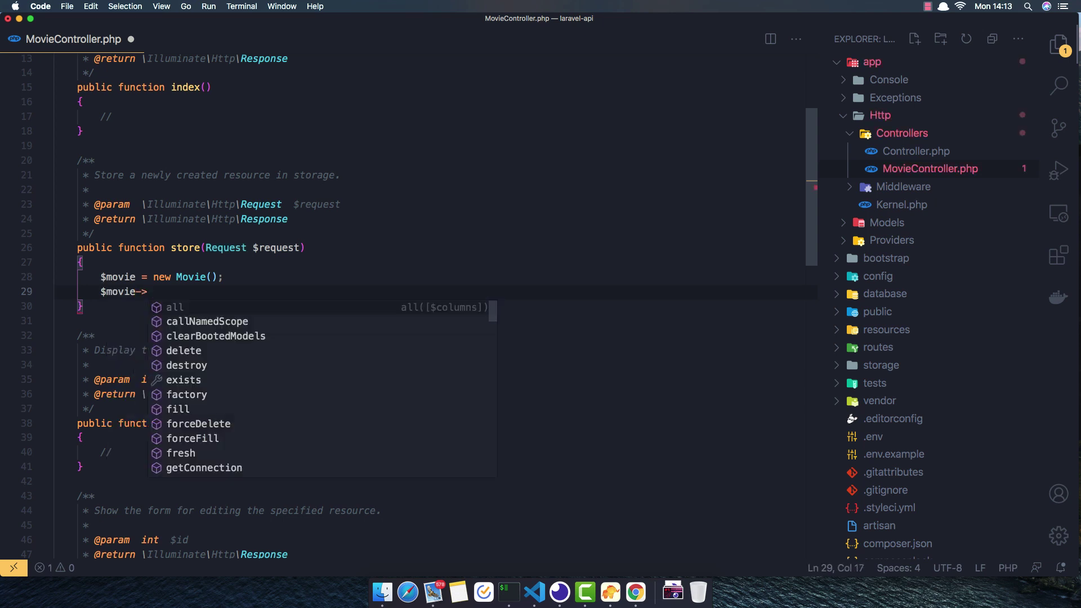
{"action": "type", "text": "title"}
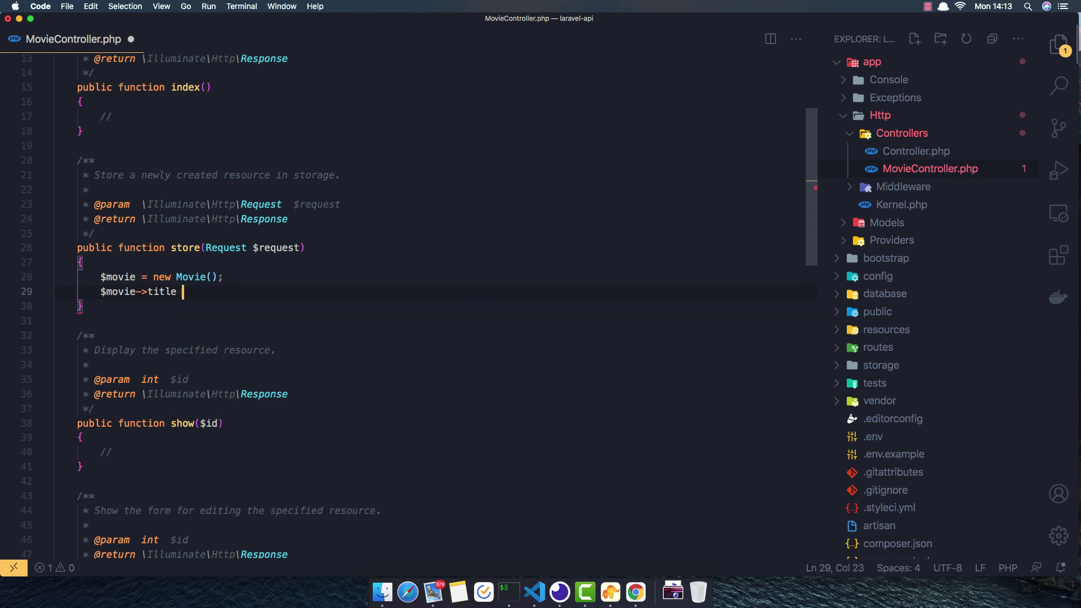
{"action": "type", "text": " = $"}
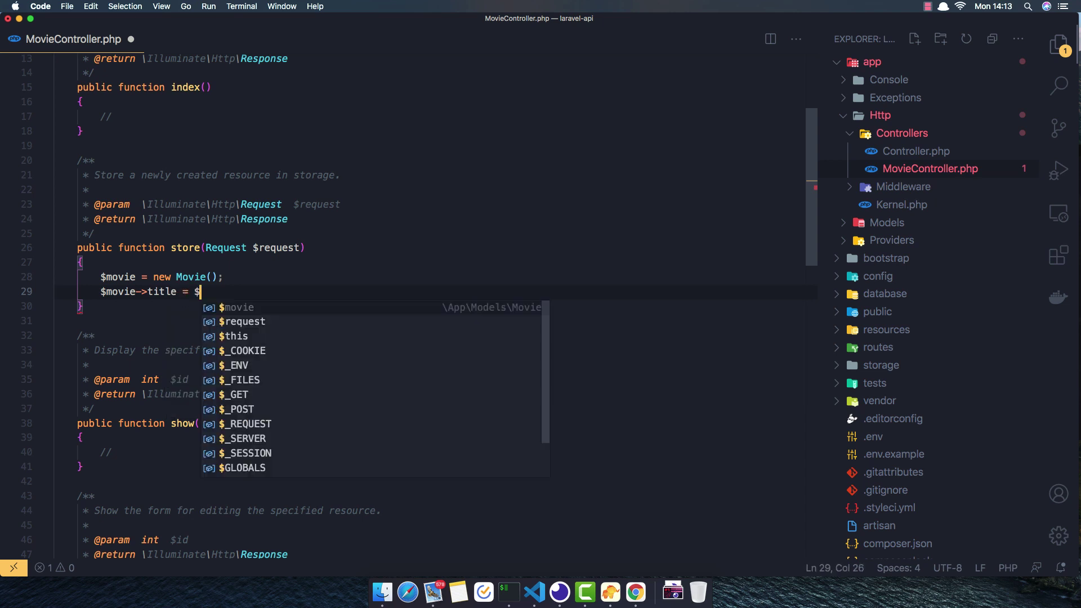
{"action": "type", "text": "re"}
{"action": "key", "text": "Return"}
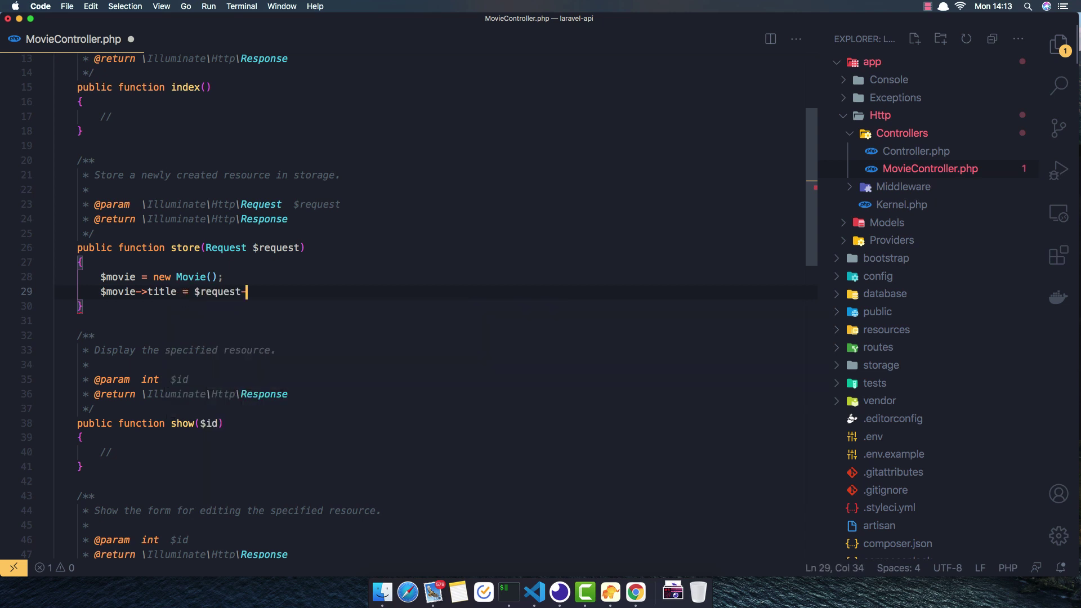
{"action": "type", "text": "->titl"}
{"action": "type", "text": "e"}
{"action": "type", "text": ";"}
{"action": "key", "text": "Return"}
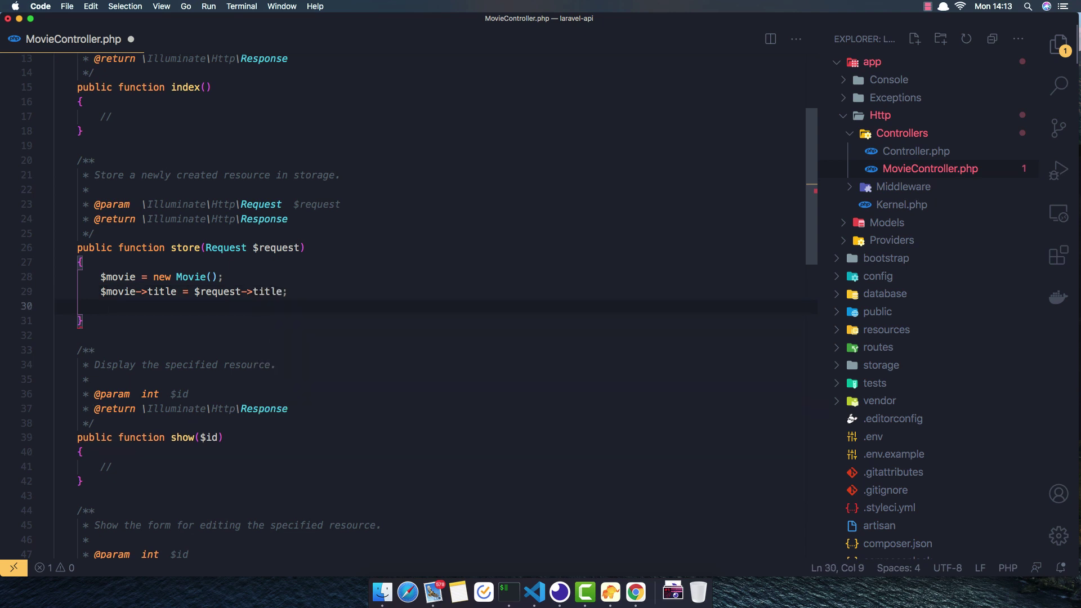
{"action": "type", "text": "$m"}
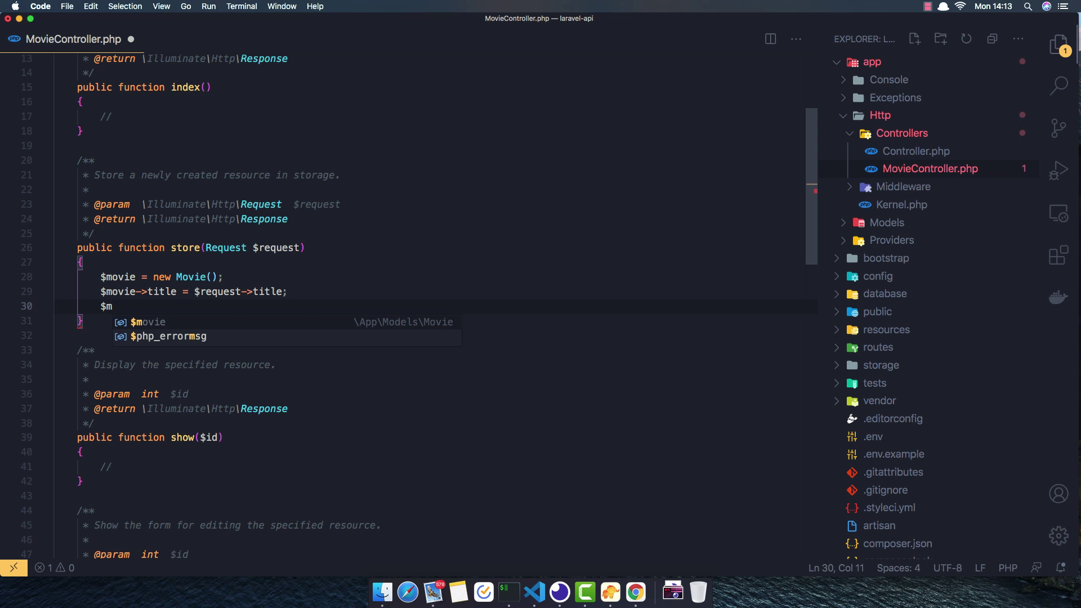
{"action": "type", "text": "ovie->"}
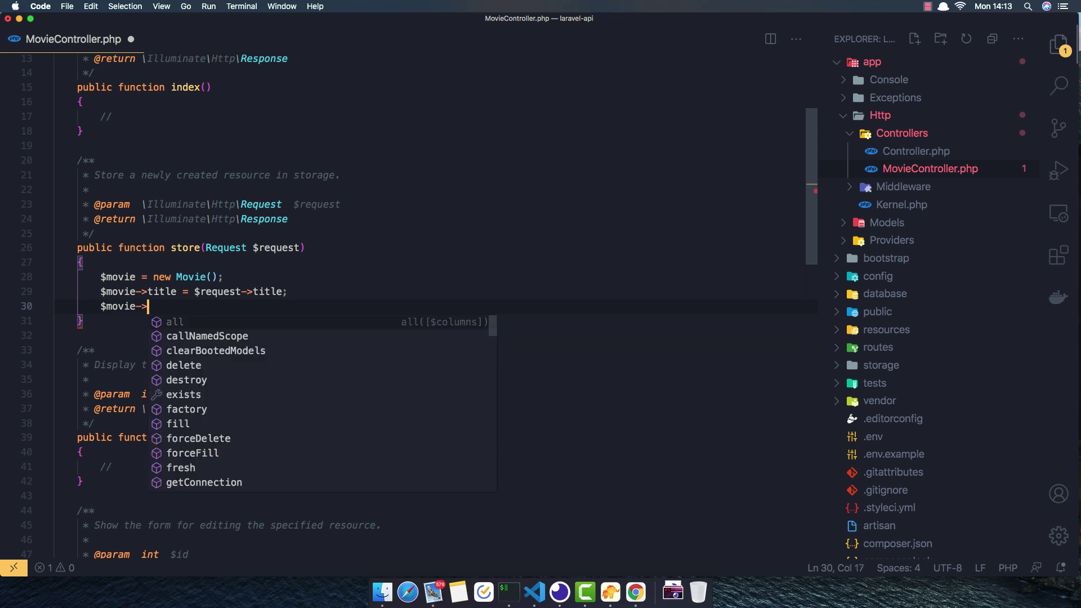
{"action": "type", "text": "overvi"}
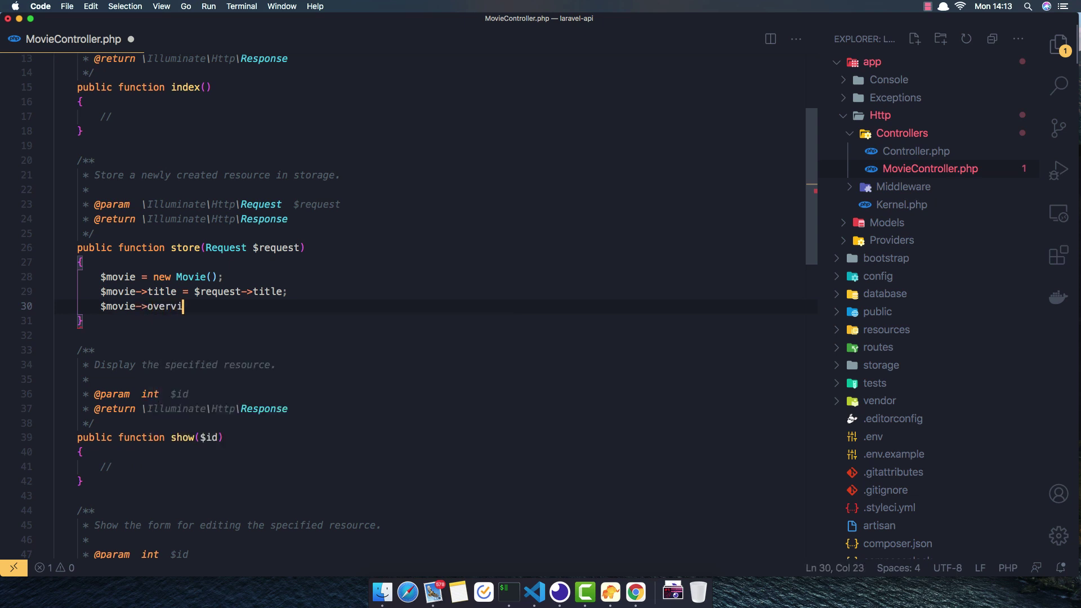
{"action": "type", "text": "ew = "}
{"action": "type", "text": "$"}
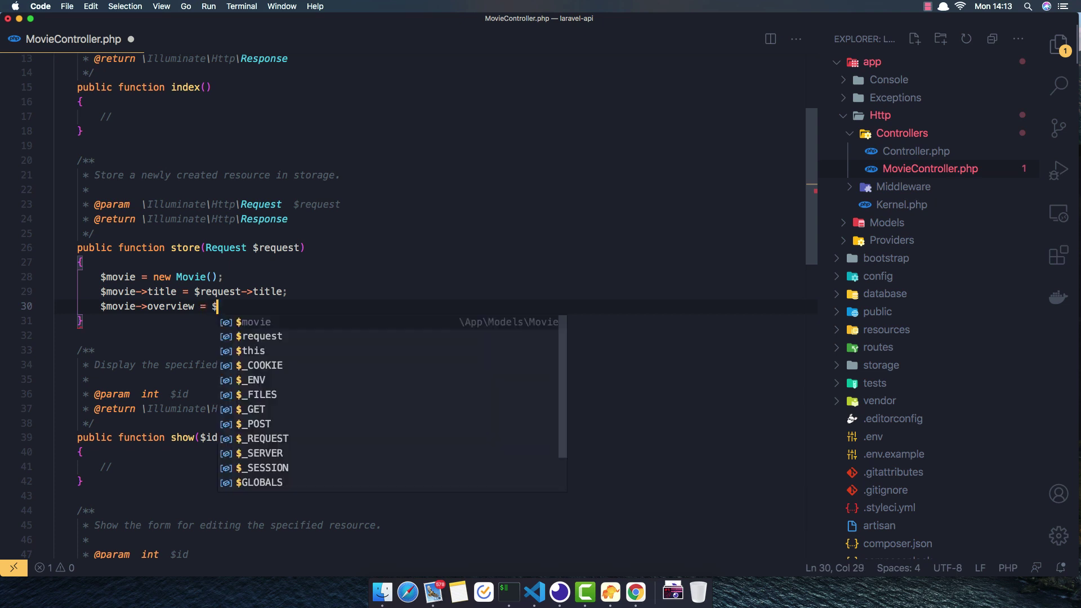
{"action": "type", "text": "request-"}
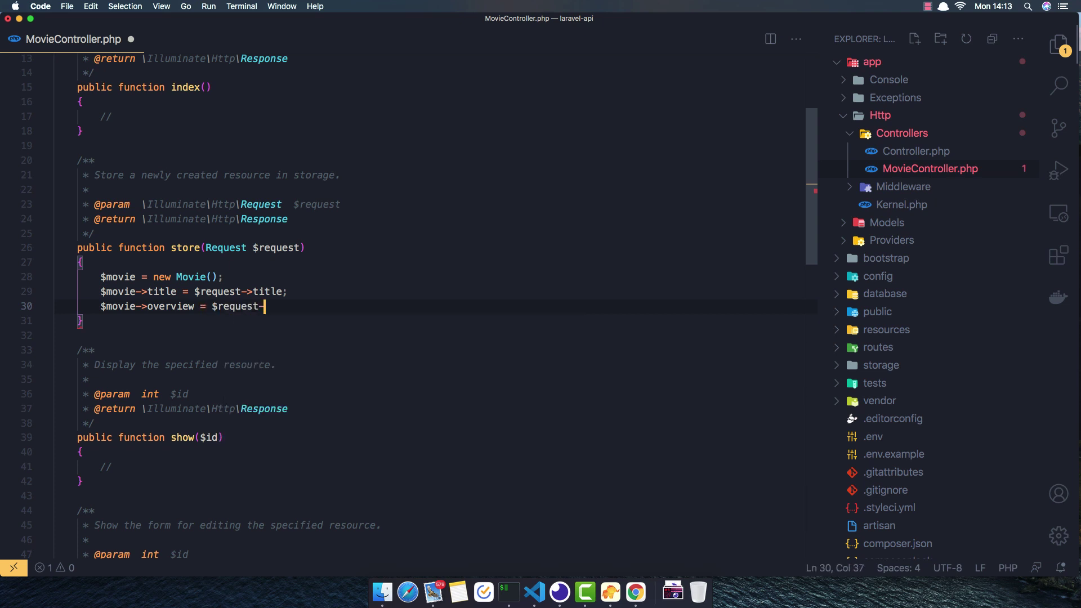
{"action": "type", "text": ">over"}
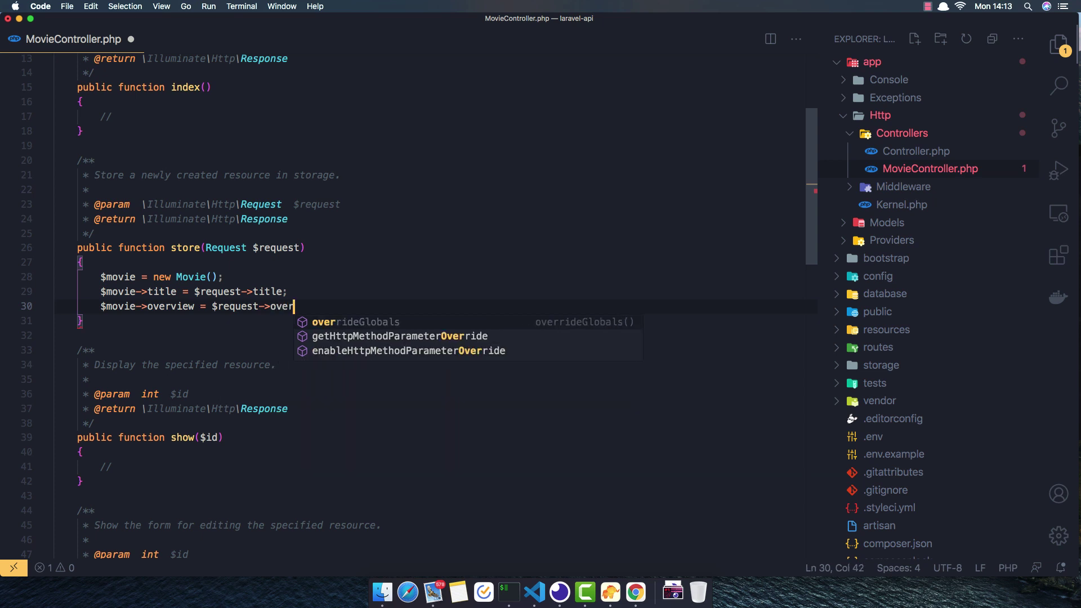
{"action": "type", "text": "view"}
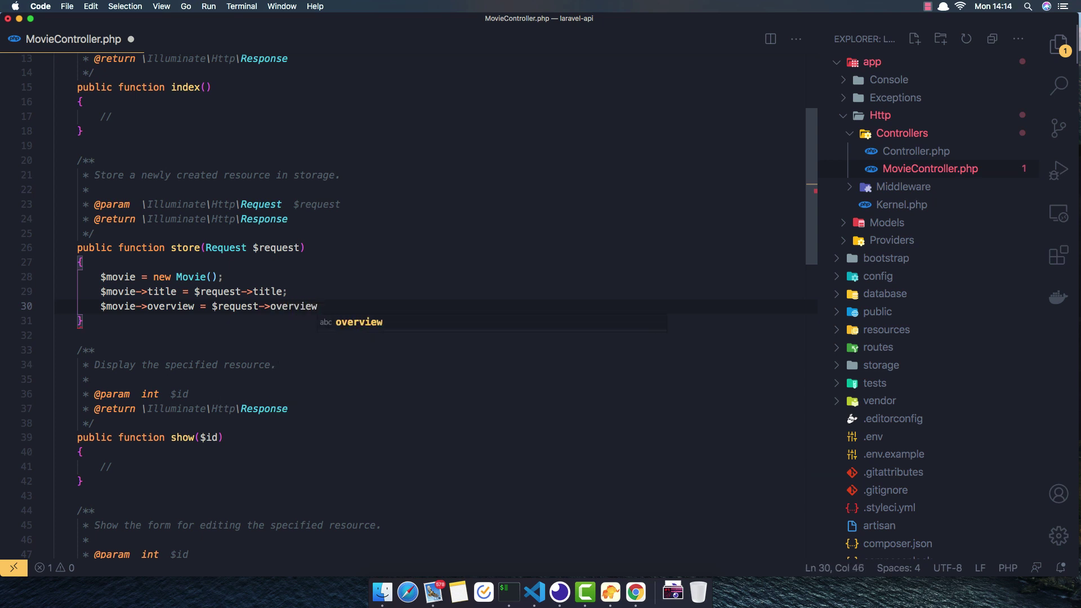
{"action": "type", "text": ";"}
{"action": "key", "text": "Return"}
{"action": "type", "text": "$"}
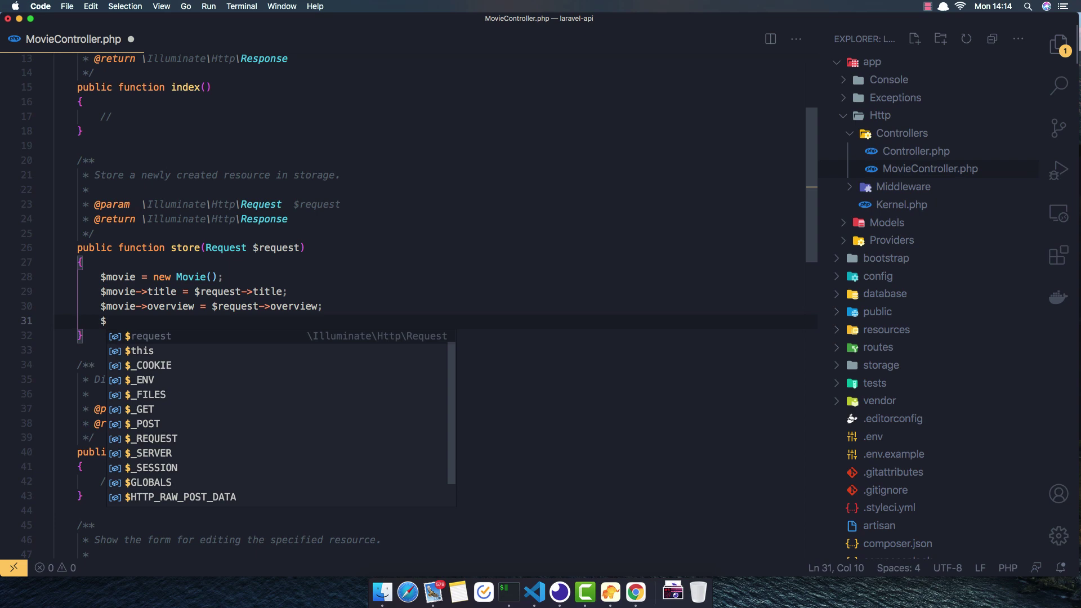
Step: Check the movies columns in TablePlus, then assign poster and adult from $request
{"action": "key", "text": "super+Tab"}
{"action": "key", "text": "super+Tab"}
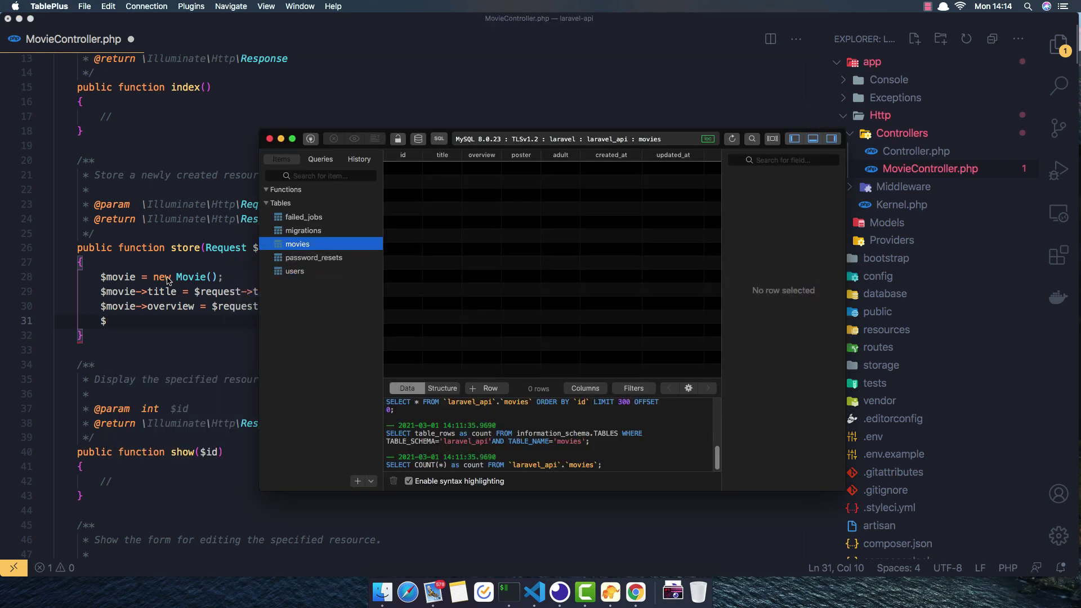
{"action": "key", "text": "super+Tab"}
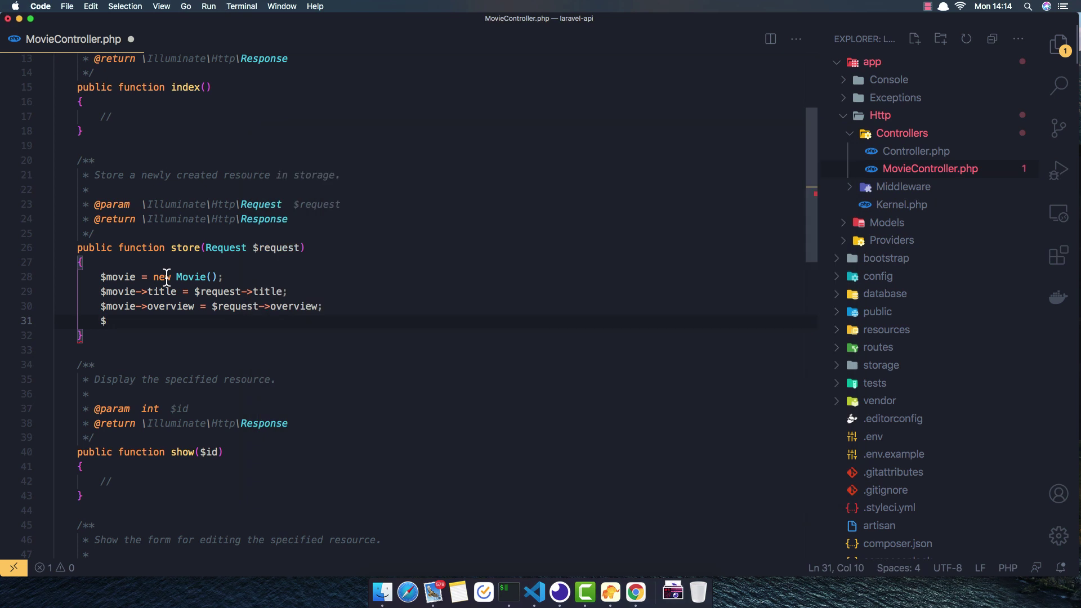
{"action": "type", "text": "mo"}
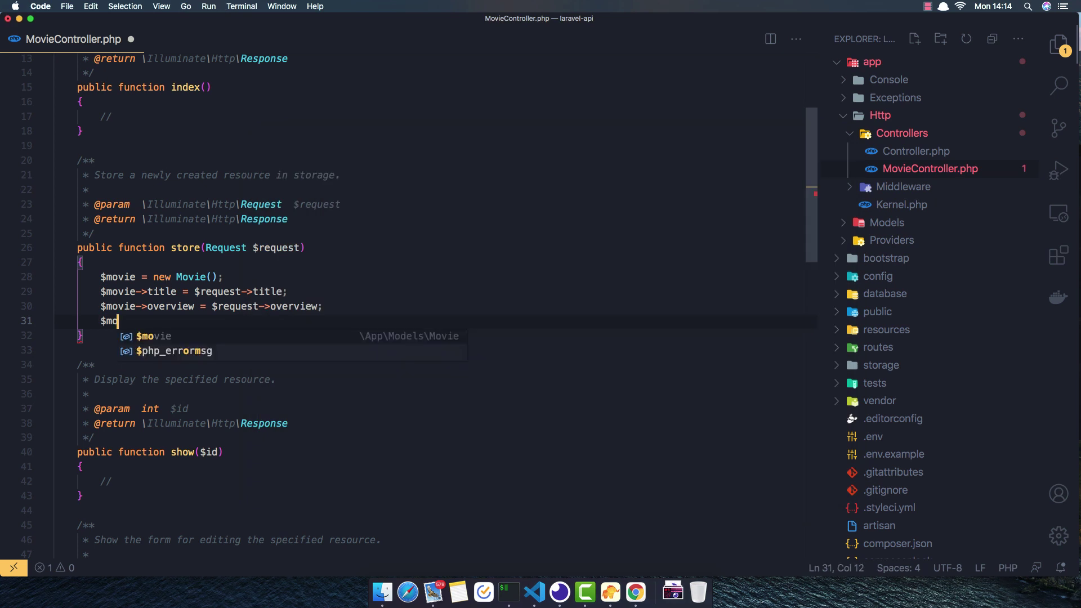
{"action": "key", "text": "Return"}
{"action": "type", "text": "->"}
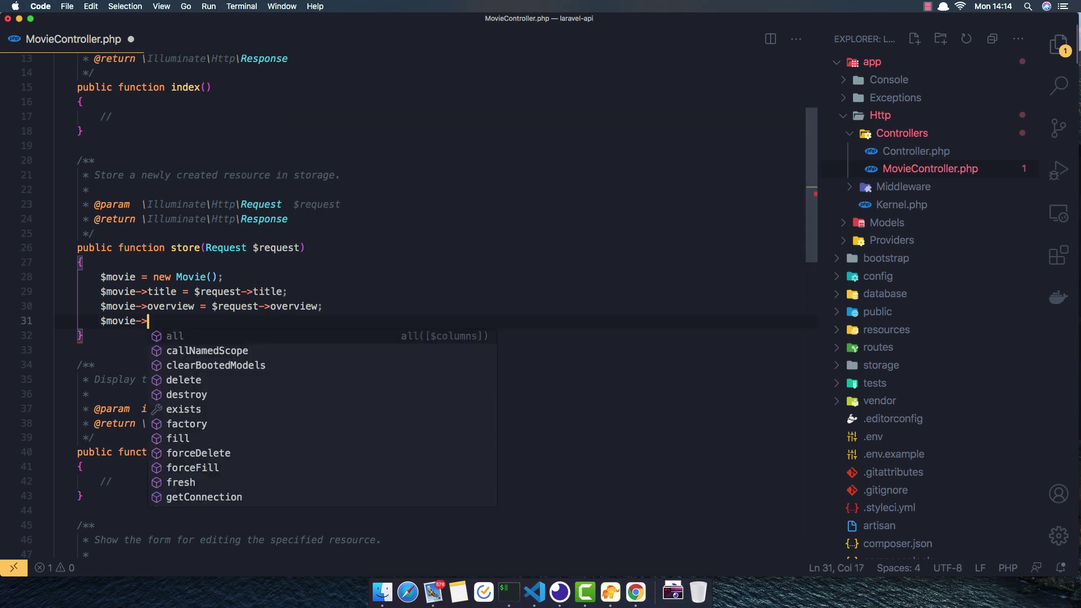
{"action": "type", "text": "poster"}
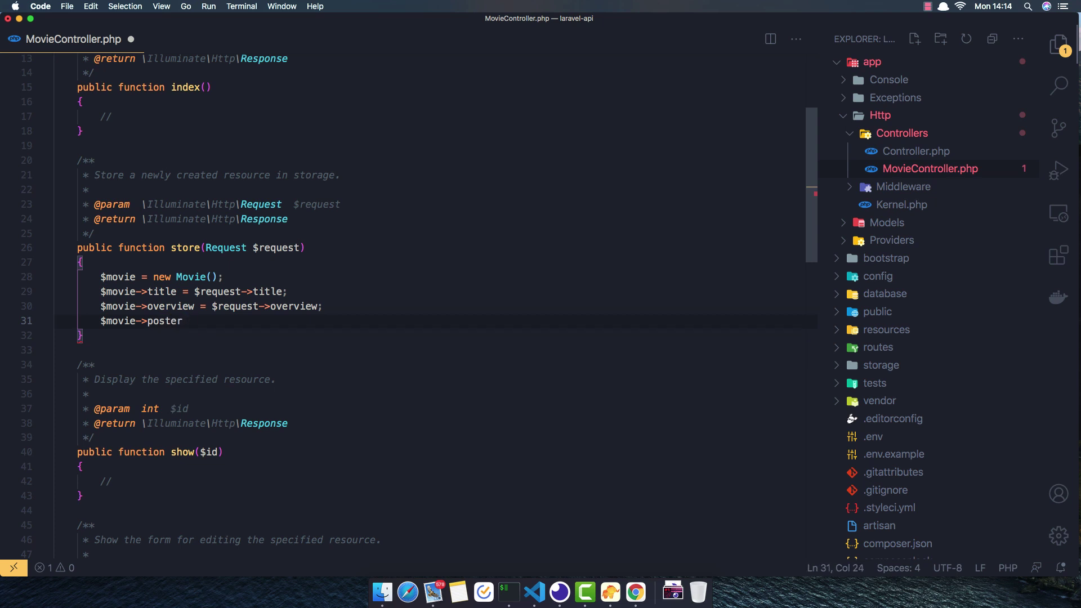
{"action": "type", "text": " = $re"}
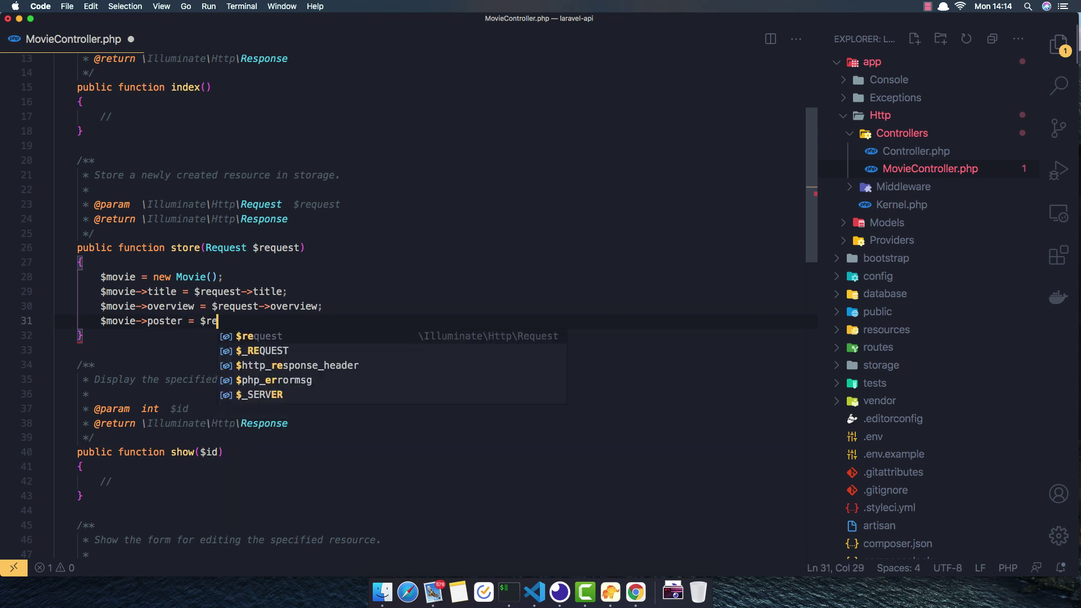
{"action": "key", "text": "Return"}
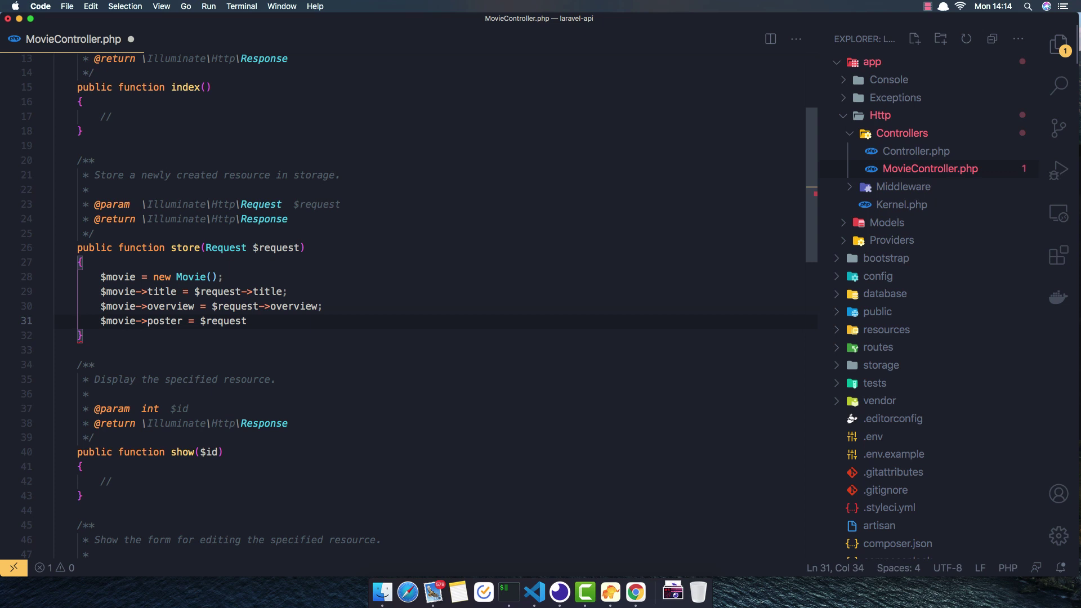
{"action": "type", "text": "->po"}
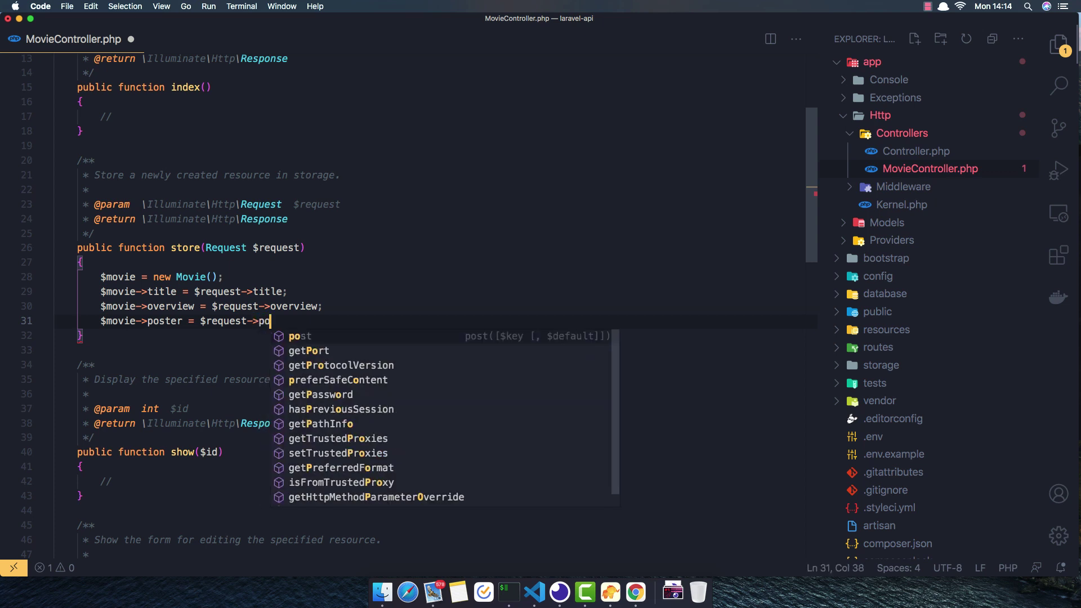
{"action": "type", "text": "ster"}
{"action": "type", "text": ";"}
{"action": "key", "text": "Return"}
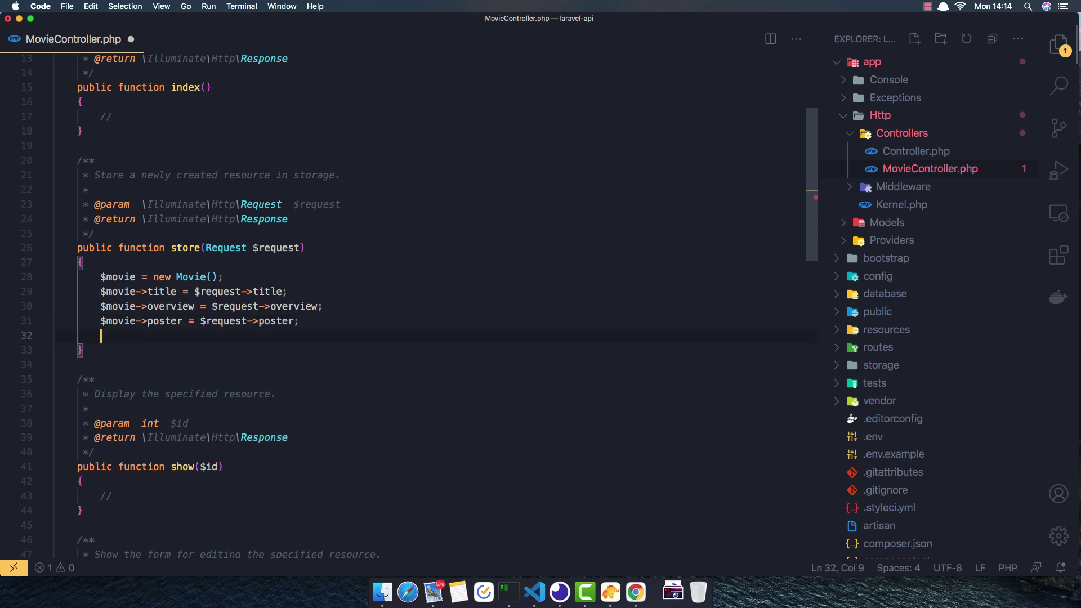
{"action": "type", "text": "$"}
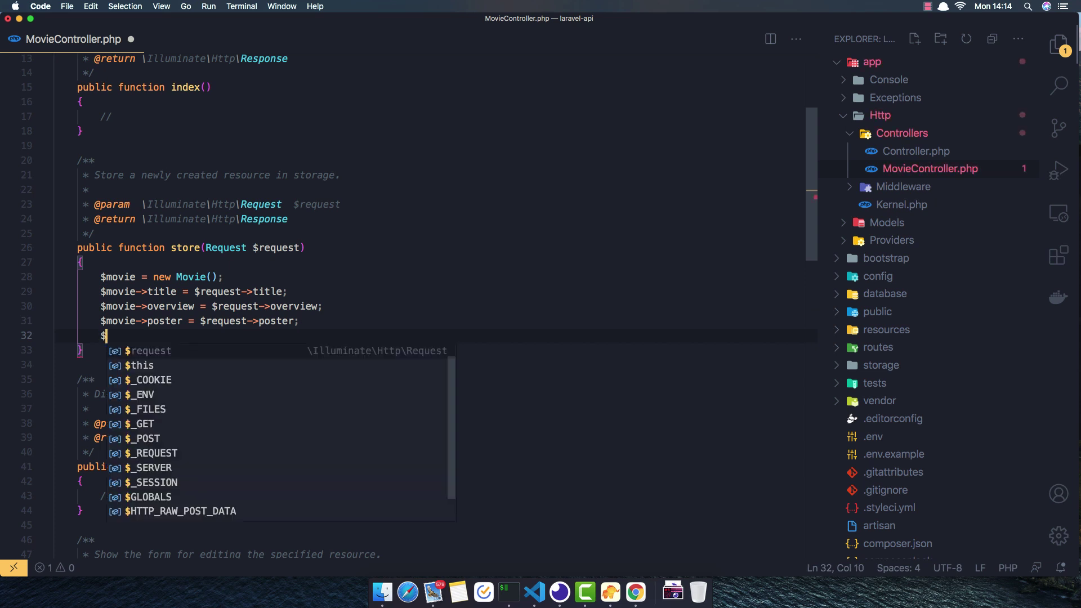
{"action": "type", "text": "movie"}
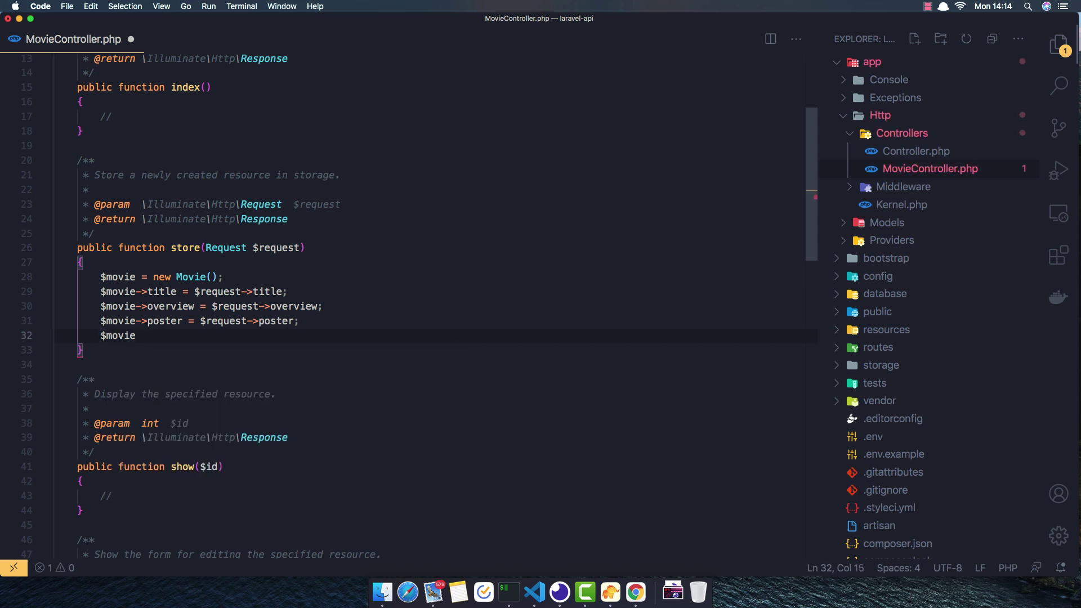
{"action": "type", "text": "->a"}
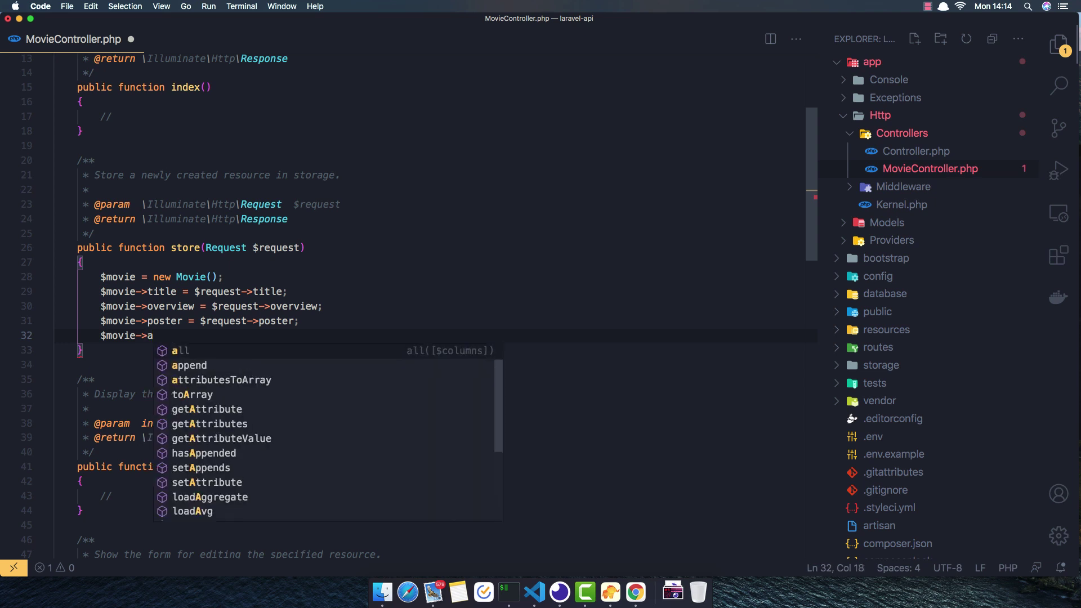
{"action": "type", "text": "d"}
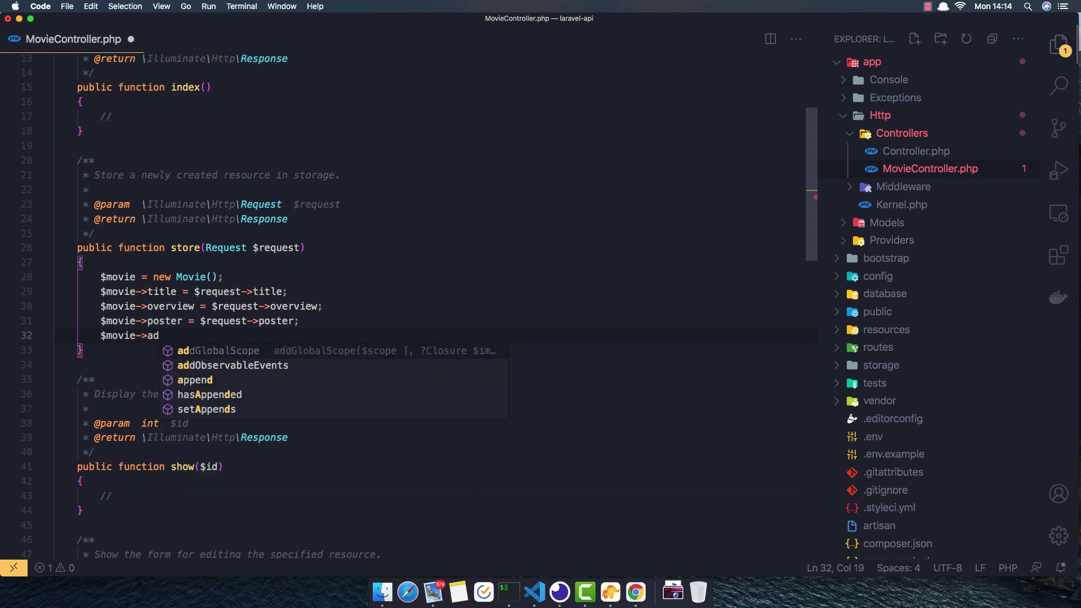
{"action": "key", "text": "Escape"}
{"action": "type", "text": "ult = "}
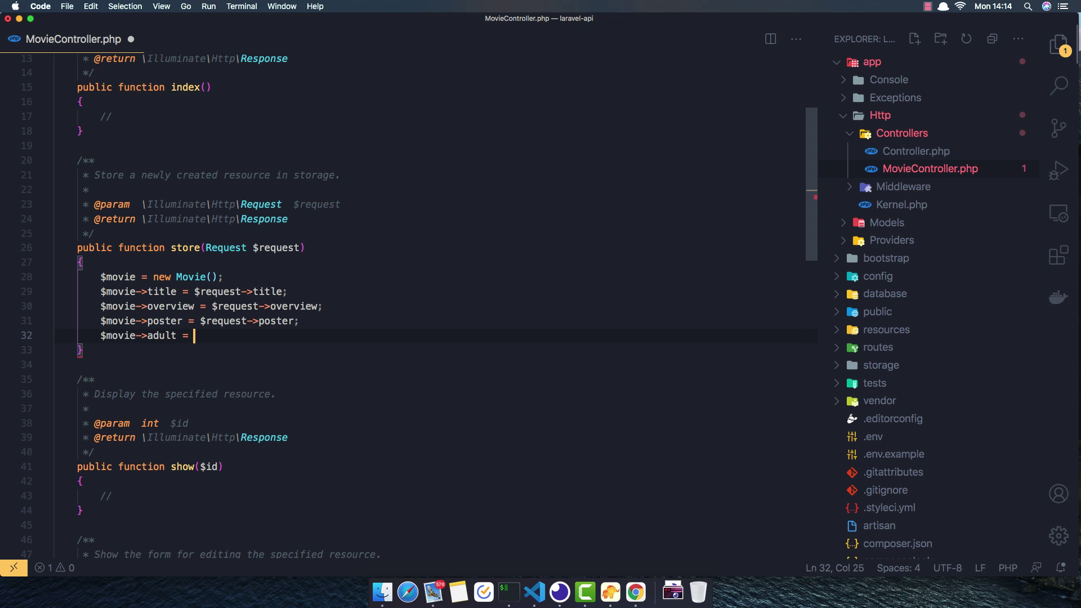
{"action": "type", "text": "$re"}
{"action": "key", "text": "BackSpace"}
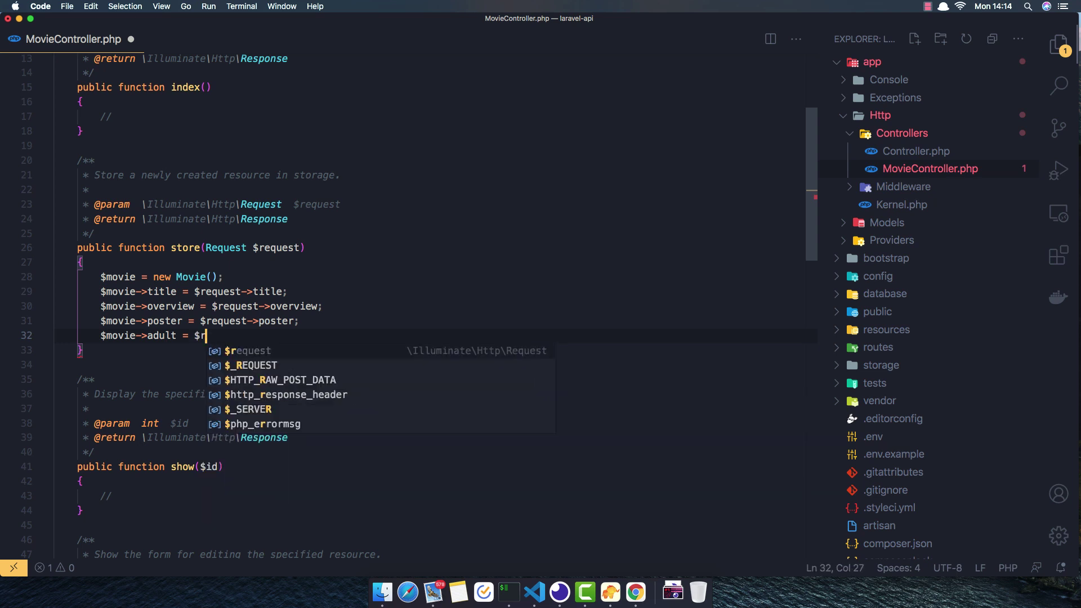
{"action": "key", "text": "Return"}
{"action": "type", "text": "->"}
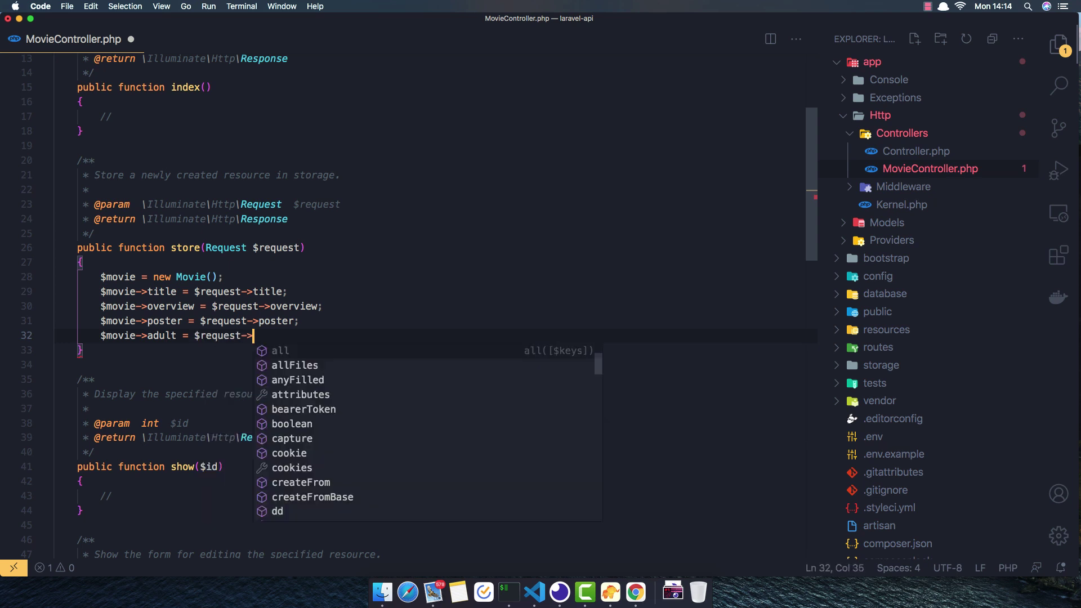
{"action": "type", "text": "ad"}
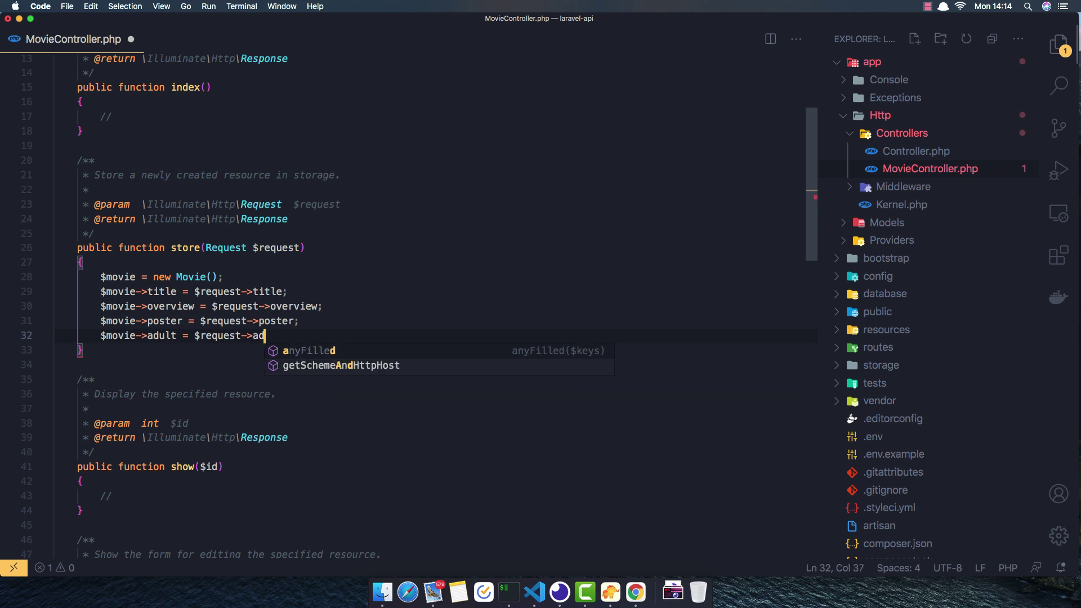
{"action": "type", "text": "ult"}
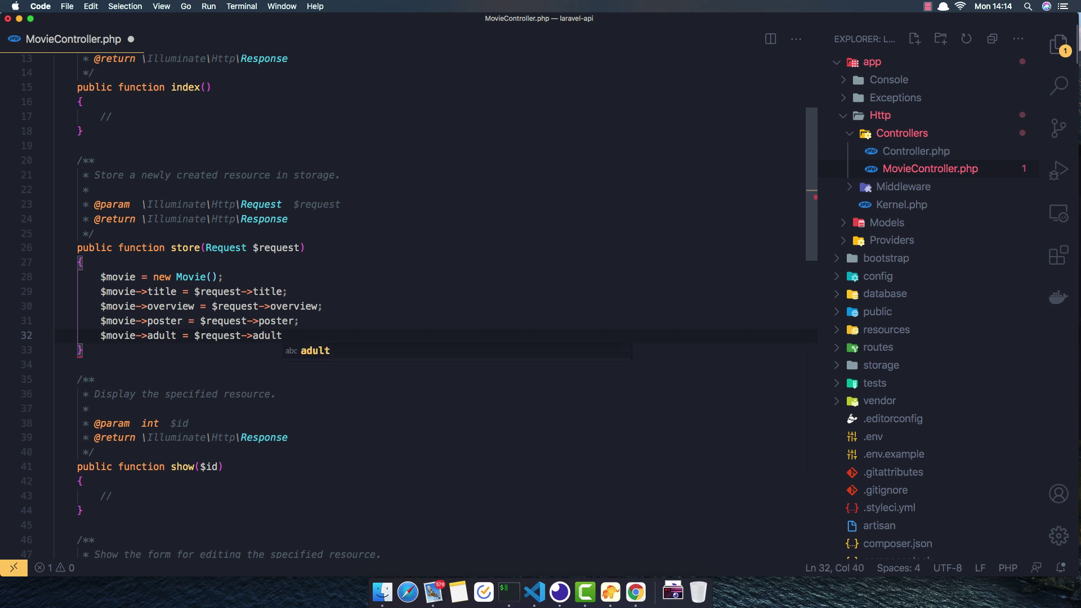
{"action": "type", "text": ";"}
{"action": "key", "text": "Return"}
{"action": "type", "text": "$"}
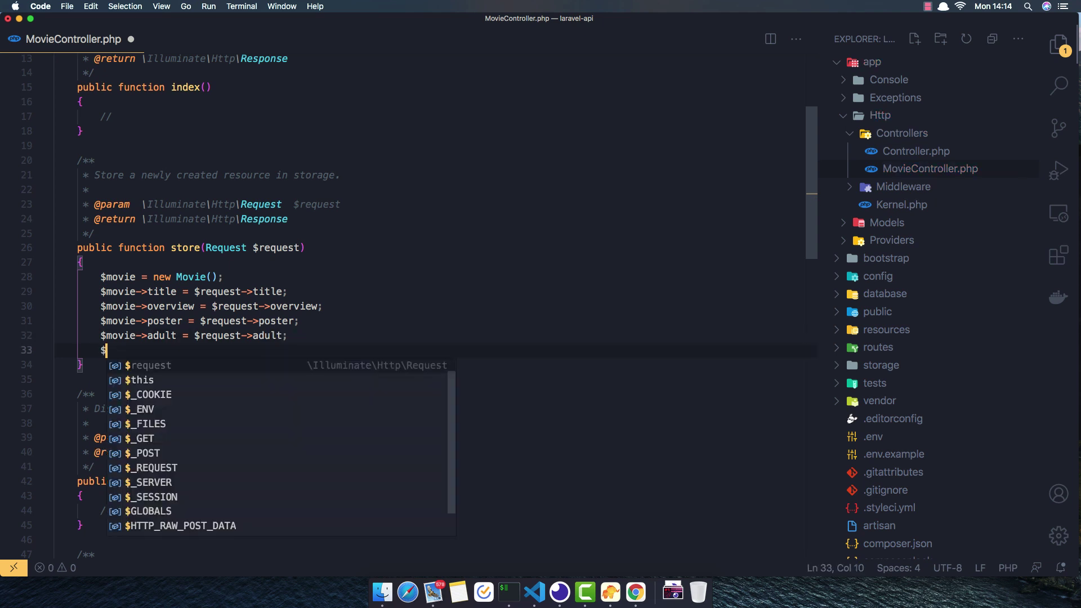
{"action": "type", "text": "m"}
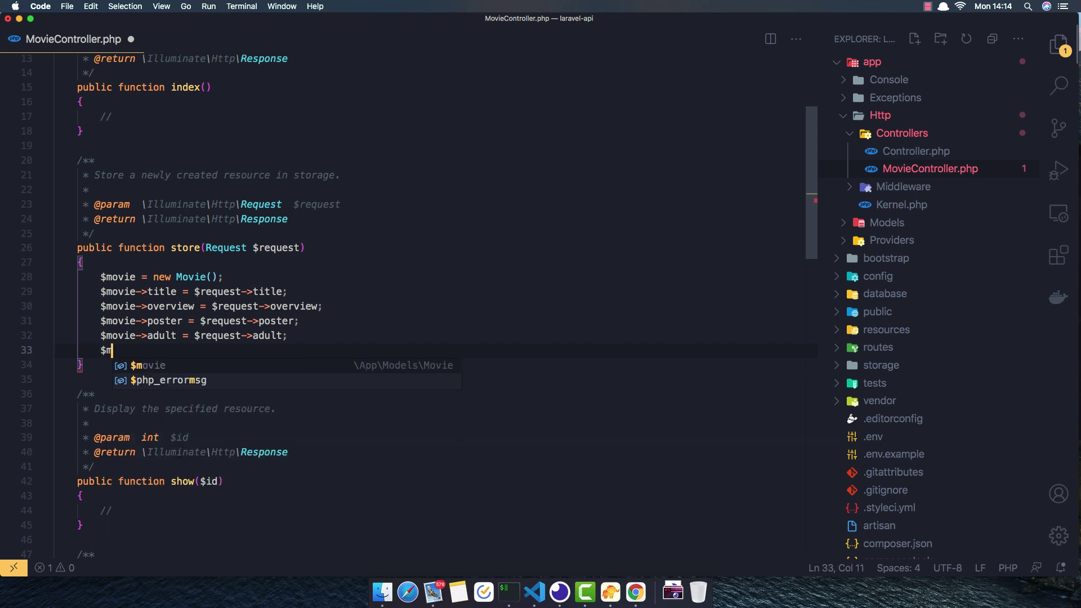
{"action": "key", "text": "Tab"}
{"action": "type", "text": "->"}
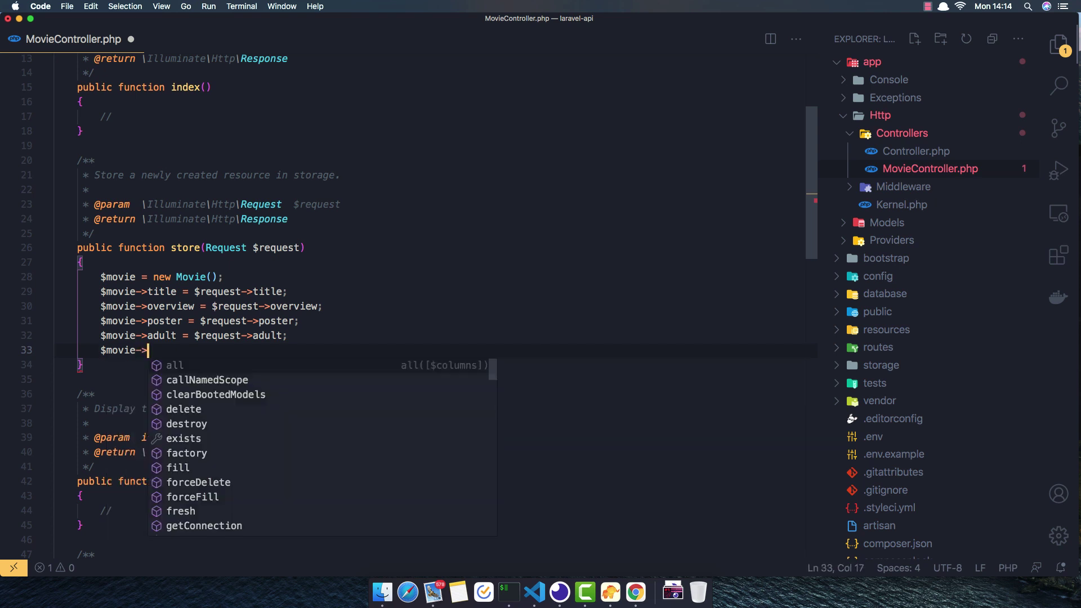
{"action": "type", "text": "save("}
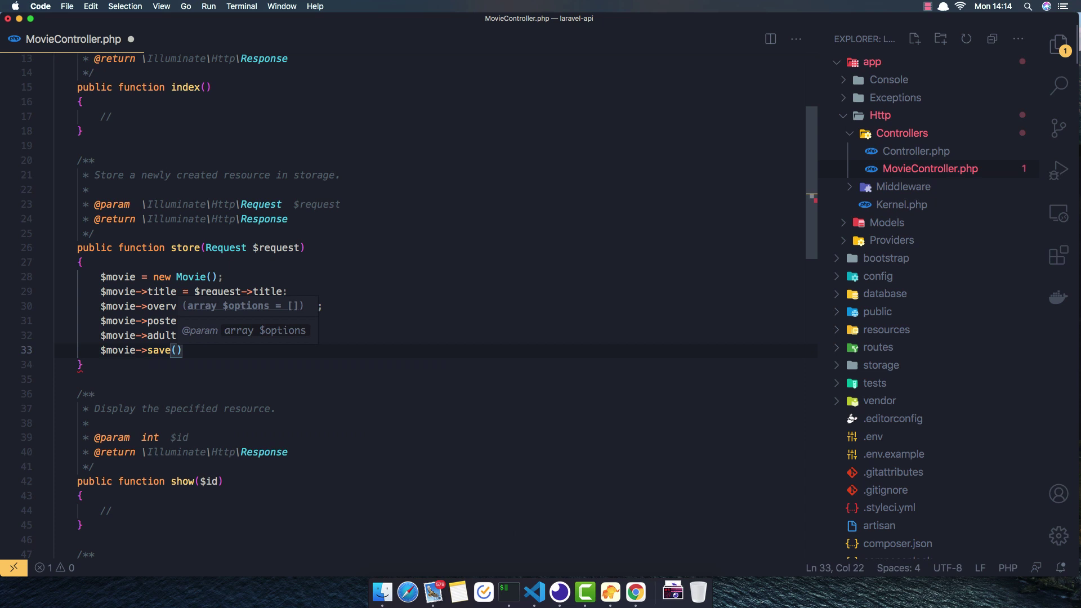
{"action": "type", "text": ");"}
Step: End store() with 'return $movie;' and save MovieController.php
{"action": "key", "text": "Return"}
{"action": "key", "text": "Return"}
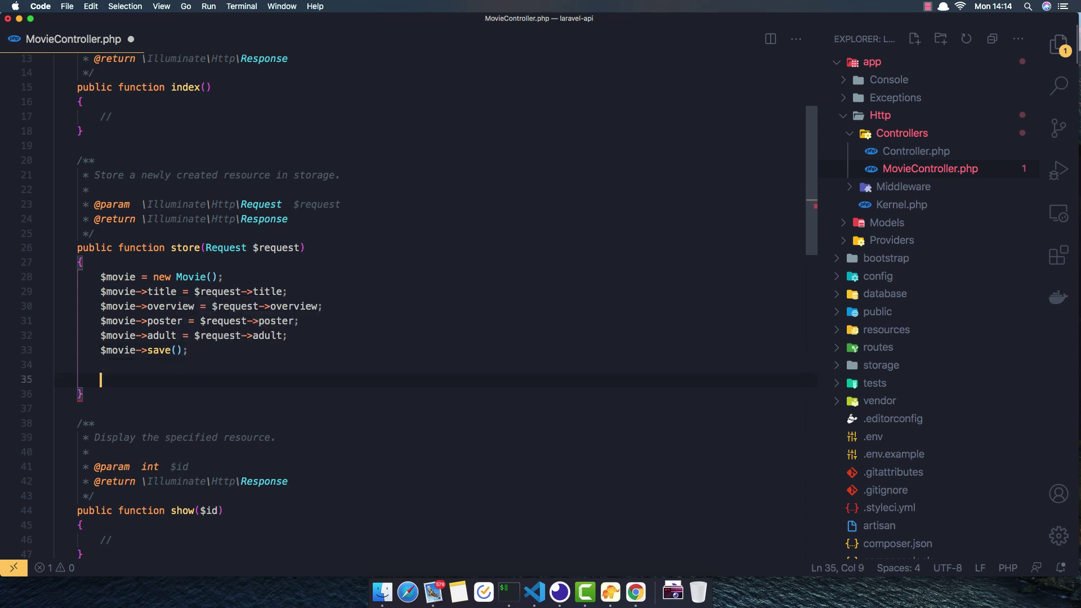
{"action": "type", "text": "ret"}
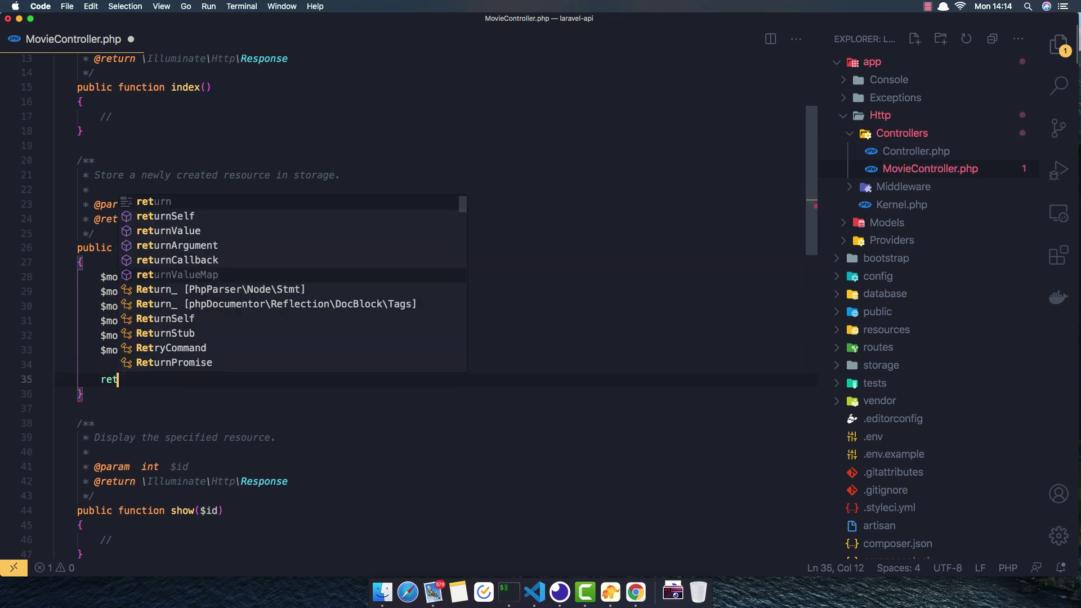
{"action": "type", "text": "urn $"}
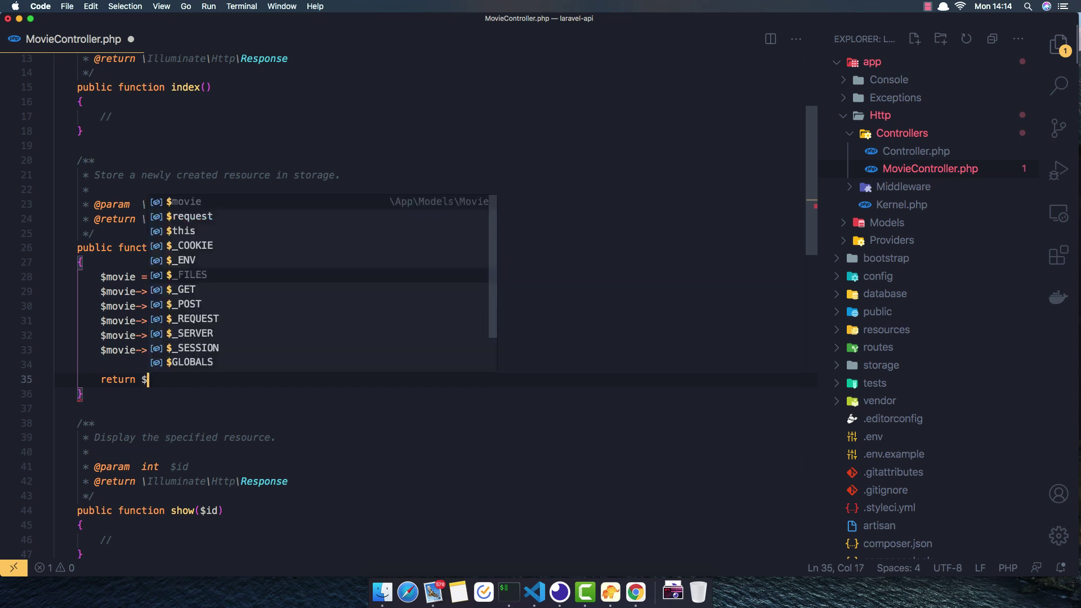
{"action": "type", "text": "movie;"}
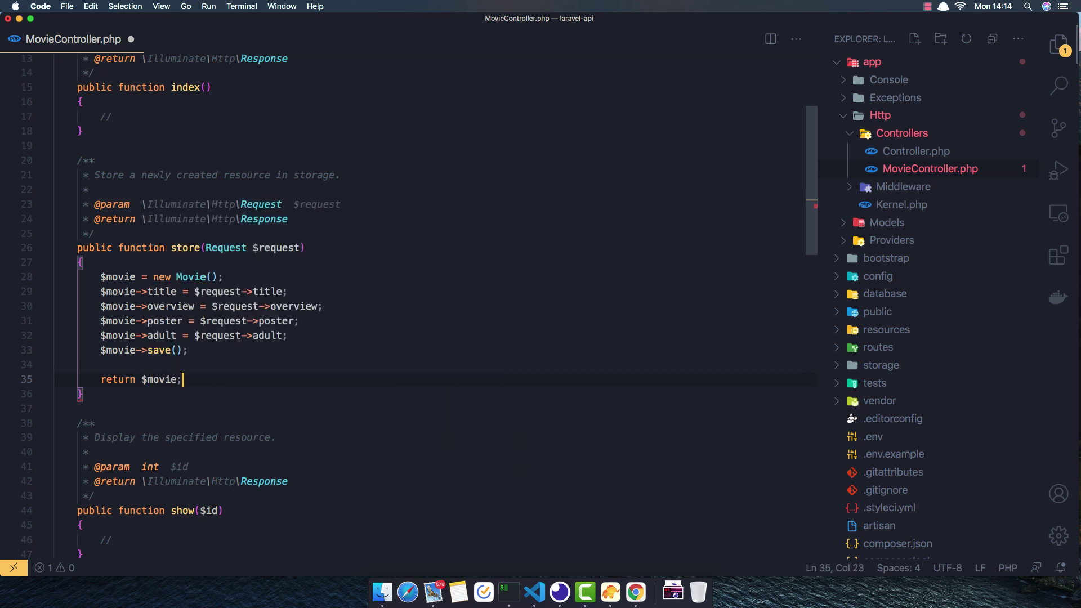
{"action": "key", "text": "ctrl+s"}
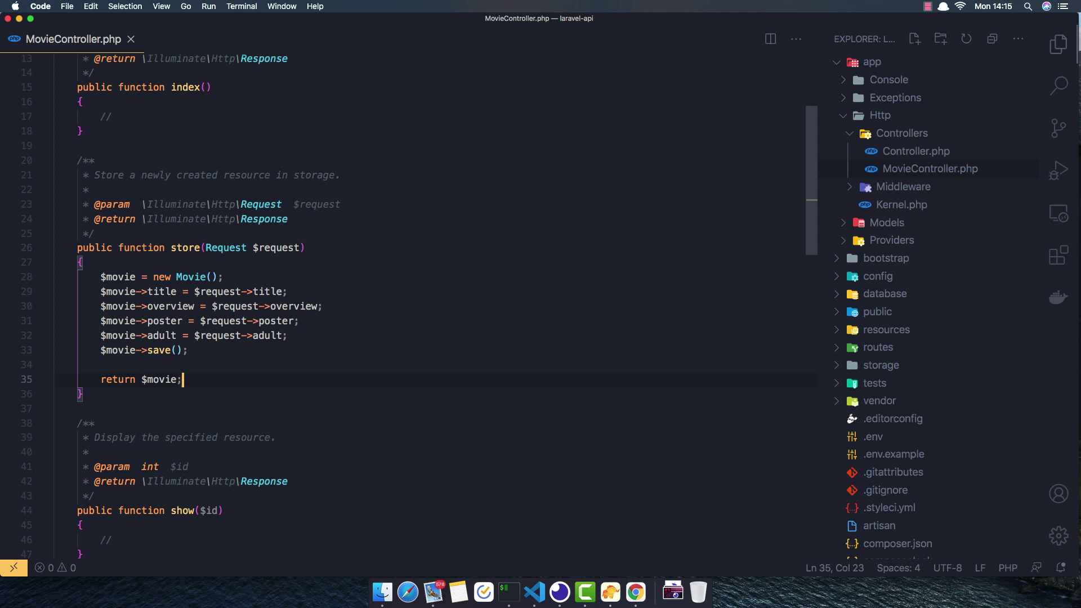
{"action": "key", "text": "super+p"}
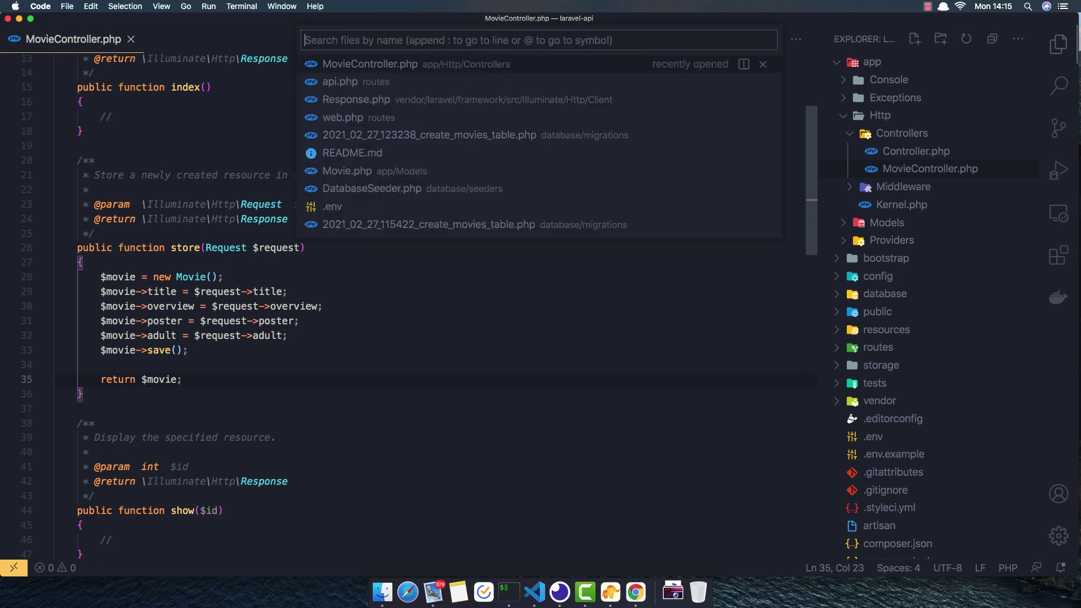
Step: Add Route::apiResource('/movies', MovieController::class) to api.php with its import, and save
{"action": "key", "text": "Down"}
{"action": "key", "text": "Return"}
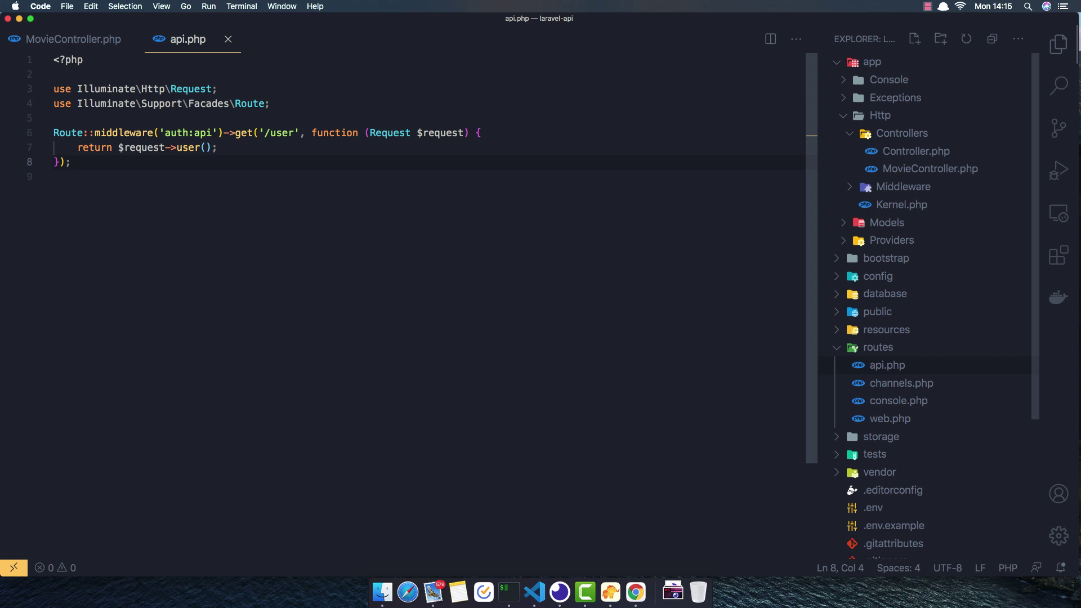
{"action": "key", "text": "Down"}
{"action": "key", "text": "Return"}
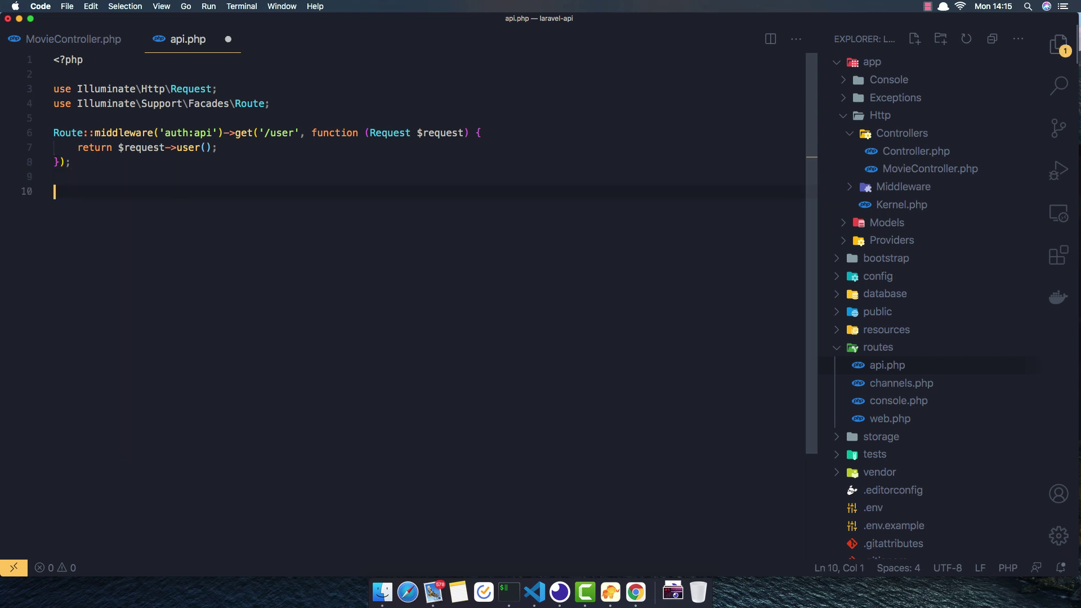
{"action": "type", "text": "Route"}
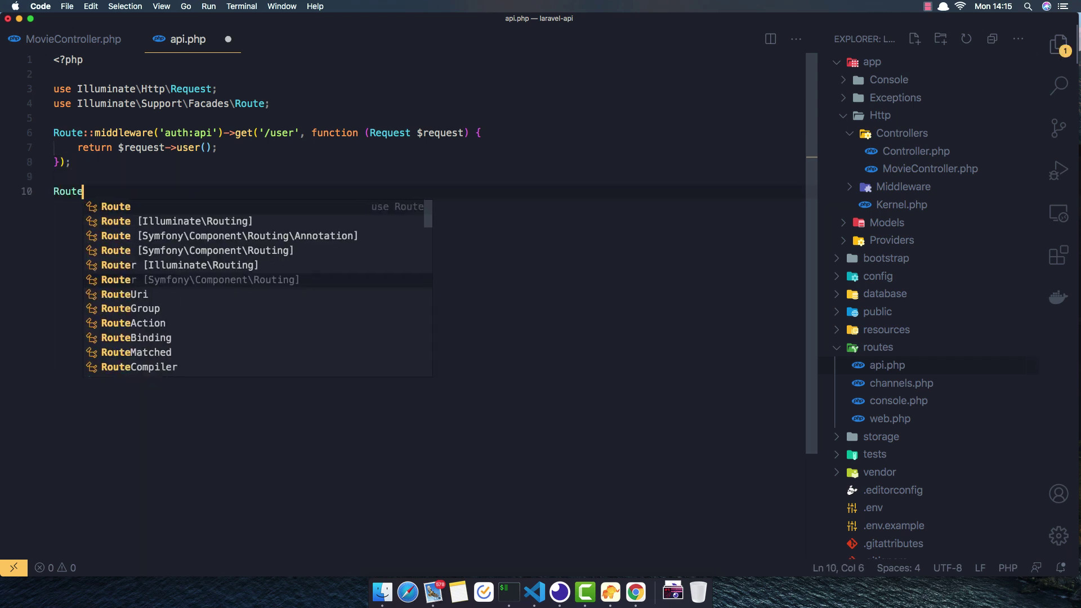
{"action": "type", "text": "::"}
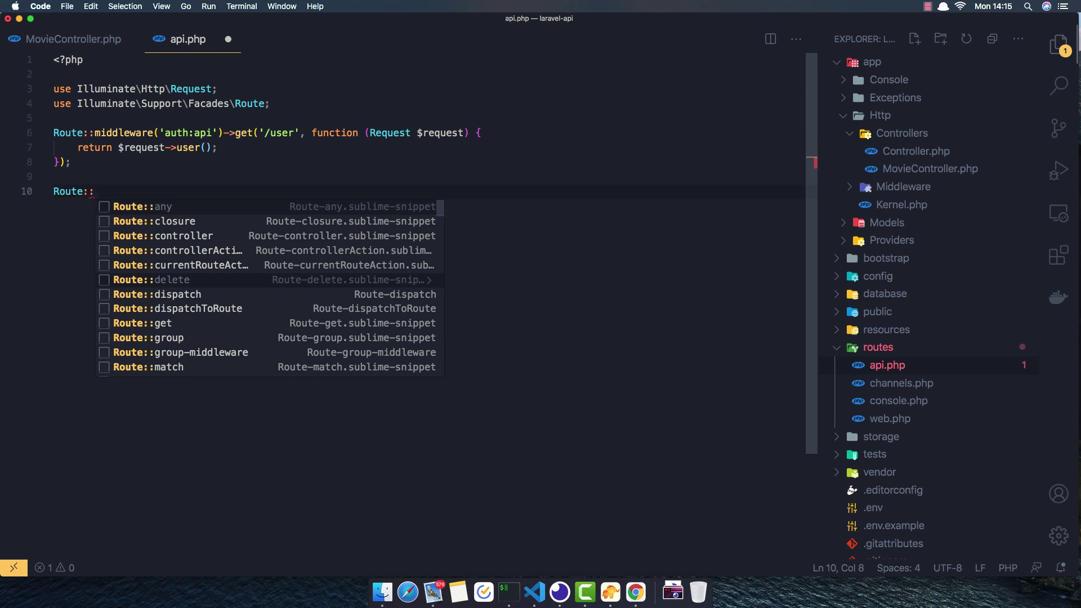
{"action": "type", "text": "apiR"}
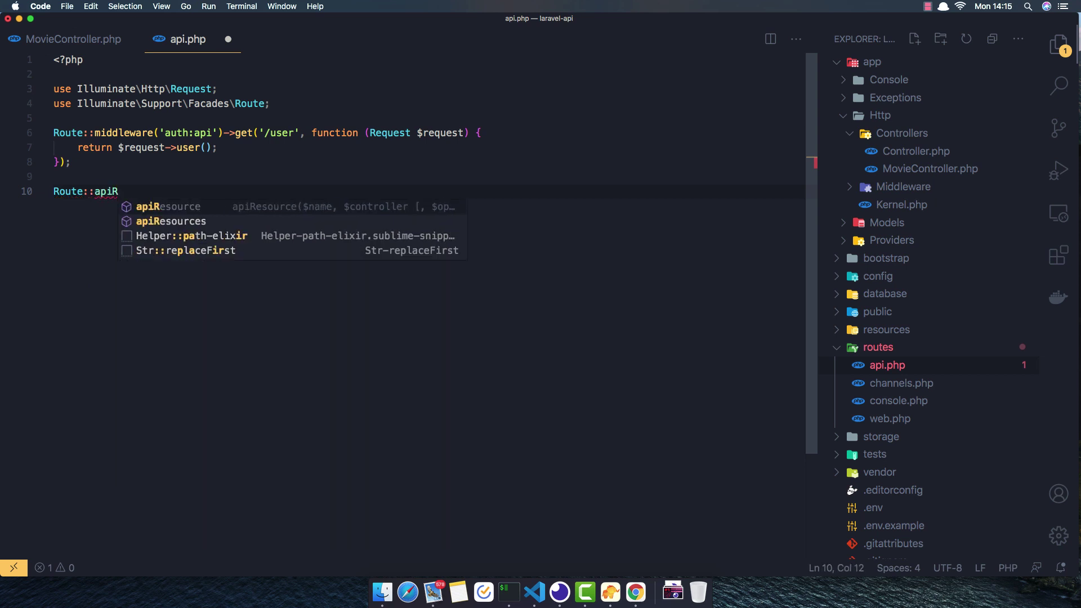
{"action": "key", "text": "Return"}
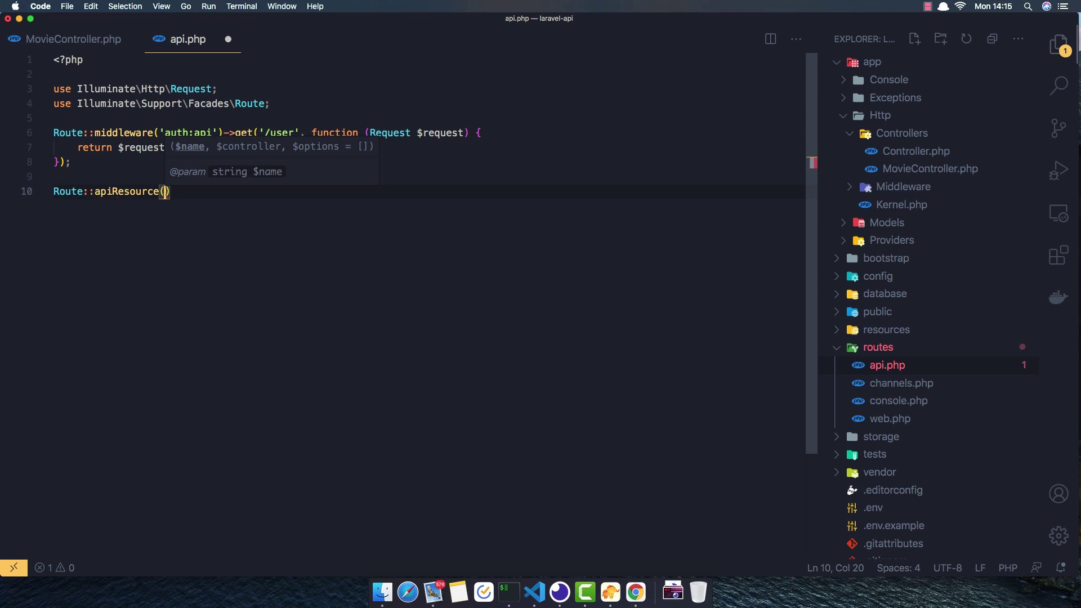
{"action": "type", "text": "'/mov"}
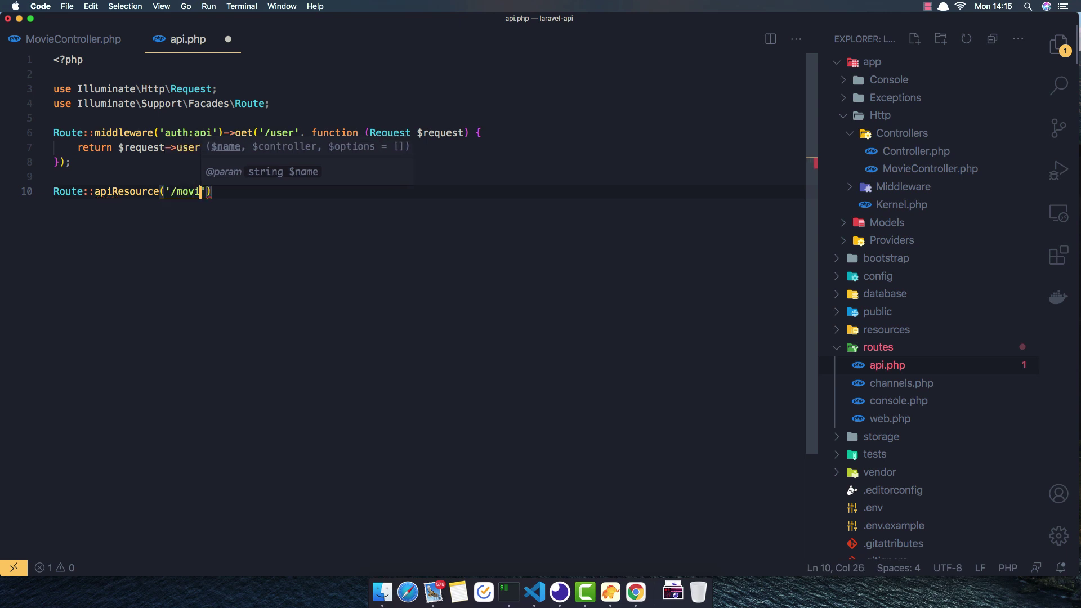
{"action": "type", "text": "ies'"}
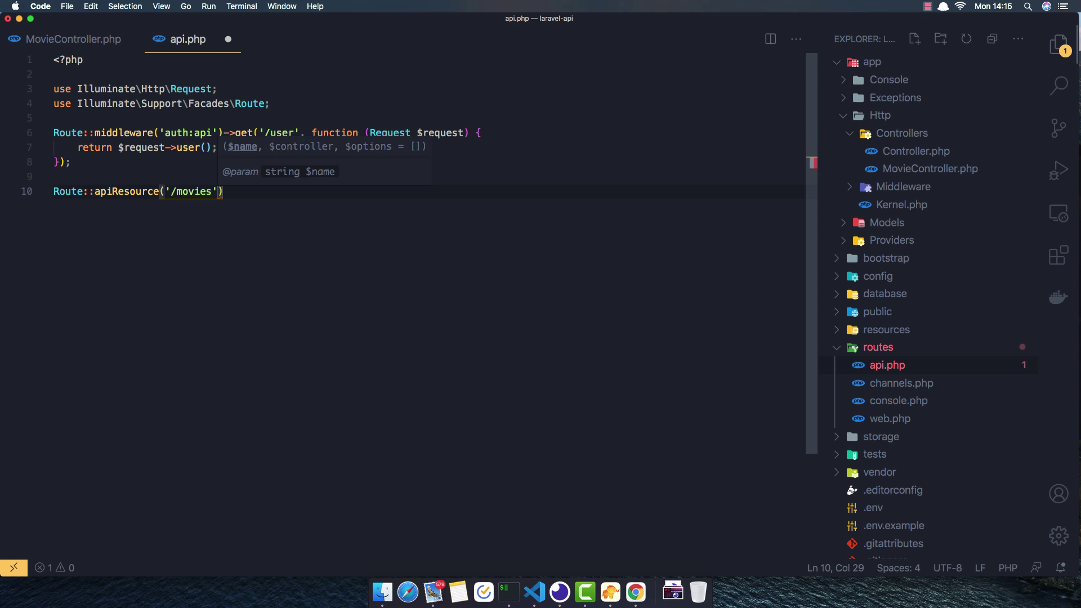
{"action": "type", "text": ", "}
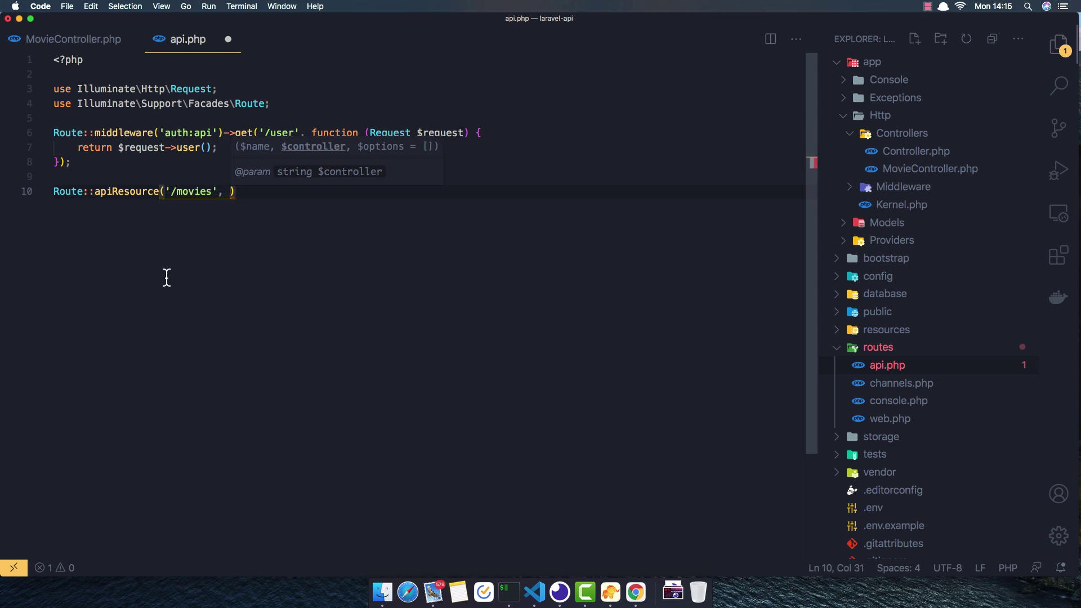
{"action": "type", "text": "Movie"}
{"action": "key", "text": "Down"}
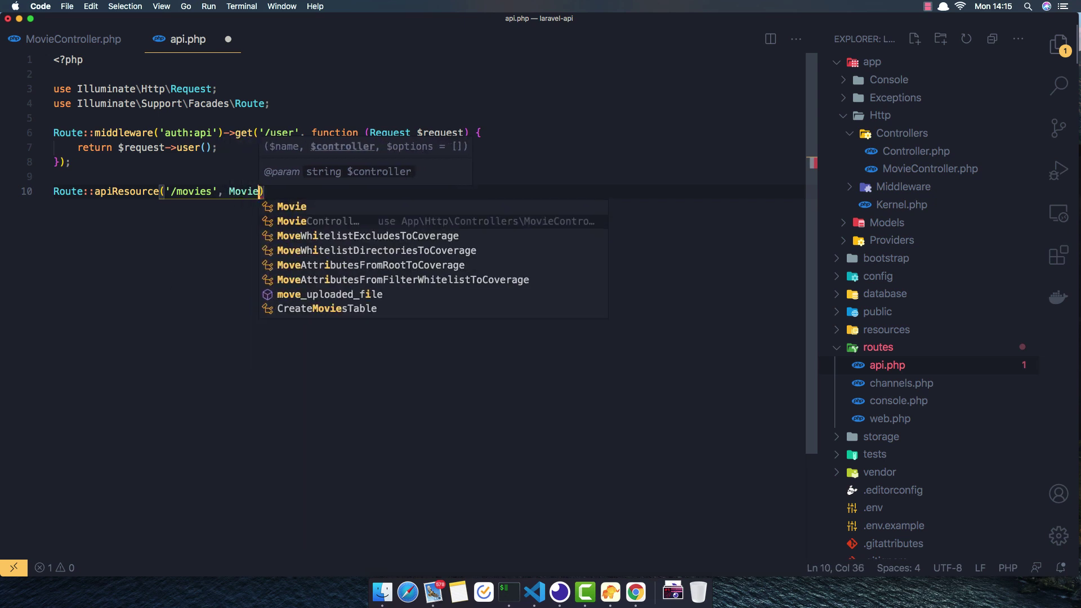
{"action": "key", "text": "Return"}
{"action": "type", "text": ":"}
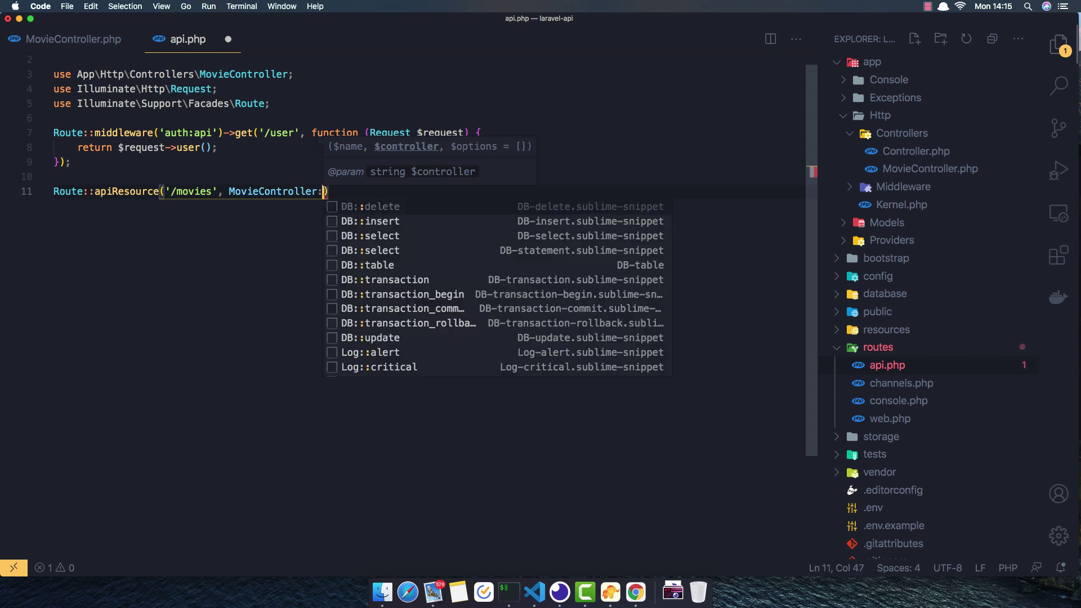
{"action": "type", "text": ":class)"}
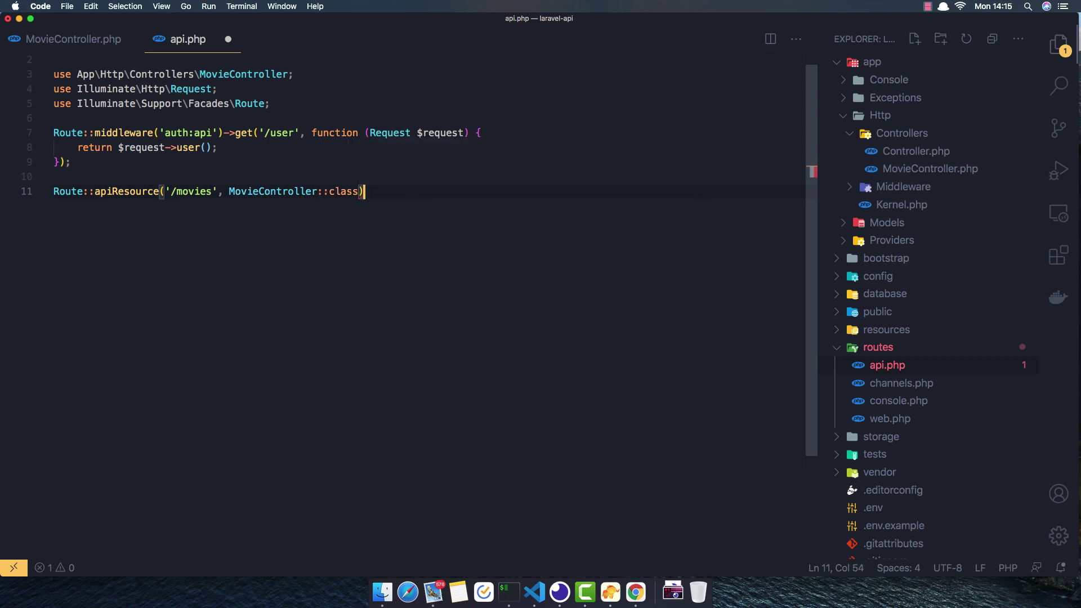
{"action": "type", "text": ";"}
{"action": "key", "text": "ctrl+s"}
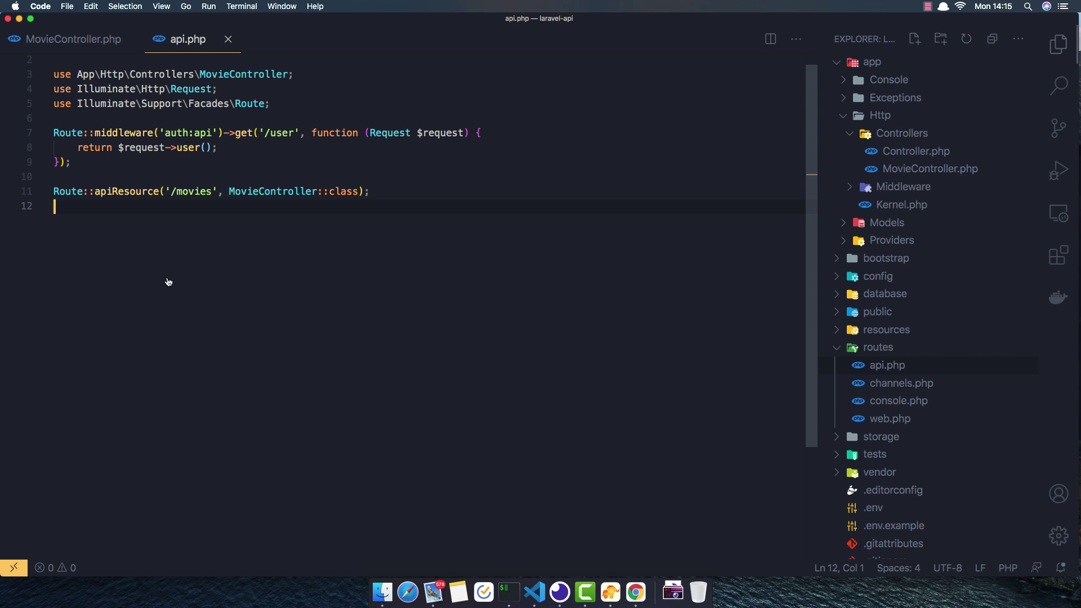
{"action": "key", "text": "super+Tab"}
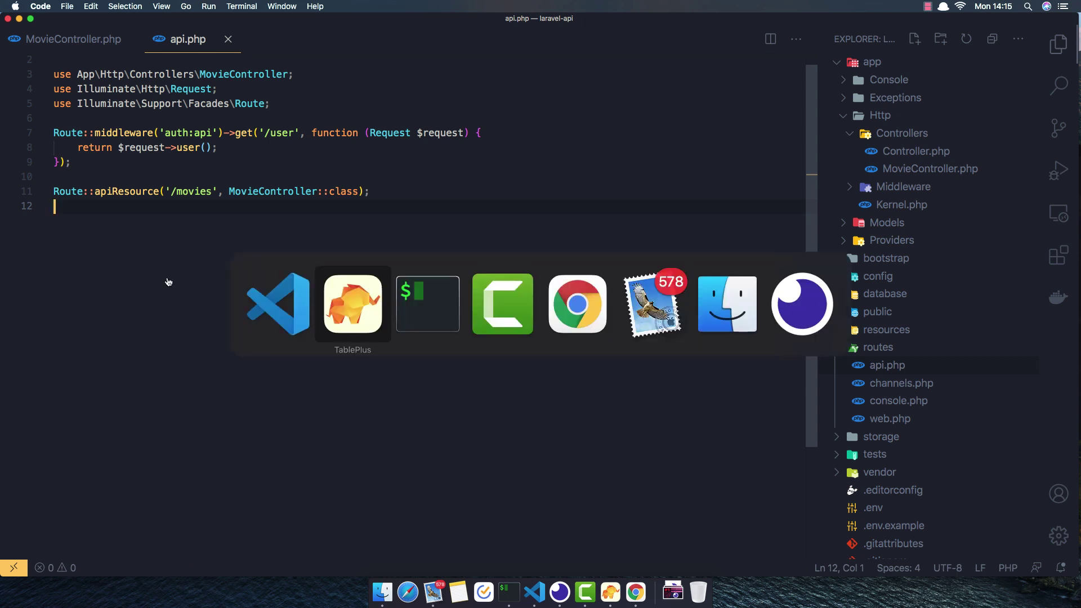
Step: Create a new POST request named 'store' in Insomnia
{"action": "key", "text": "super+Tab"}
{"action": "key", "text": "super+Tab"}
{"action": "key", "text": "super+Tab"}
{"action": "key", "text": "super+Tab"}
{"action": "key", "text": "super+Tab"}
{"action": "key", "text": "super+Tab"}
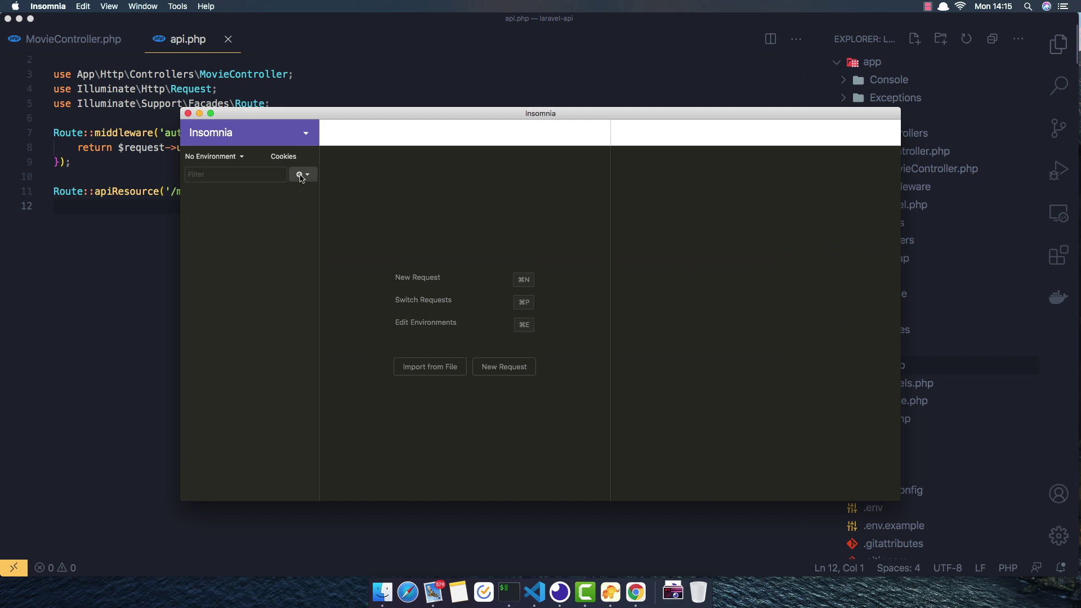
{"action": "left_click", "coordinate": [300, 176]}
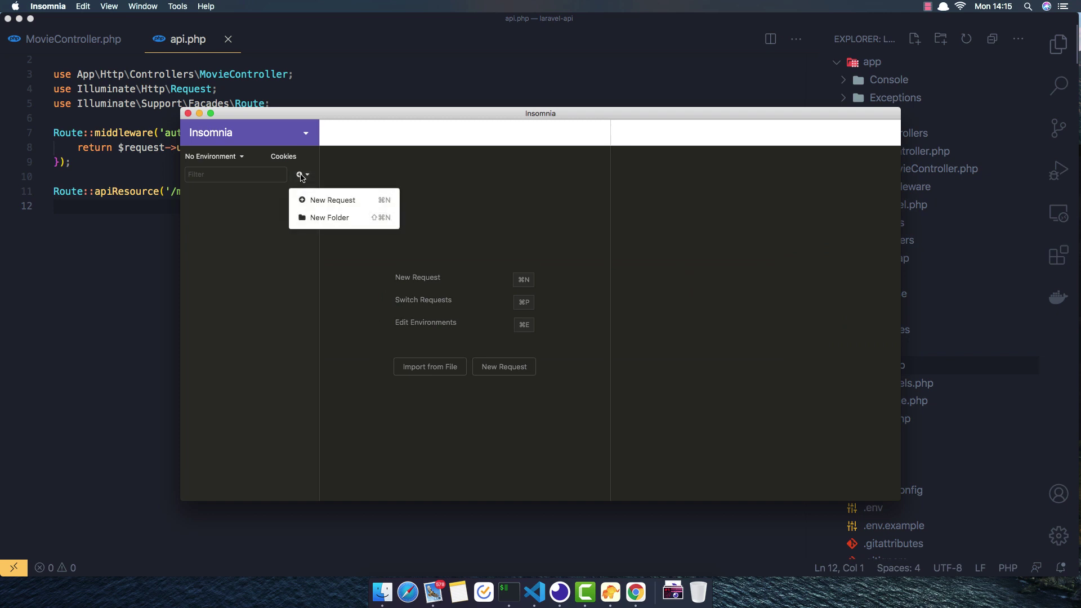
{"action": "left_click", "coordinate": [322, 200]}
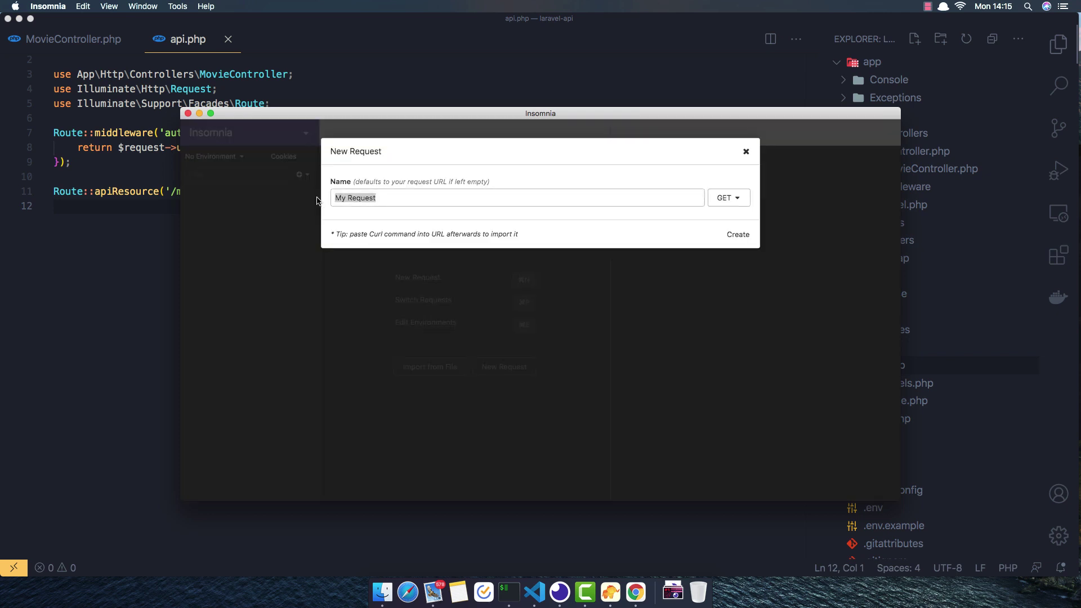
{"action": "type", "text": "store"}
{"action": "left_click", "coordinate": [737, 199]}
{"action": "left_click", "coordinate": [690, 238]}
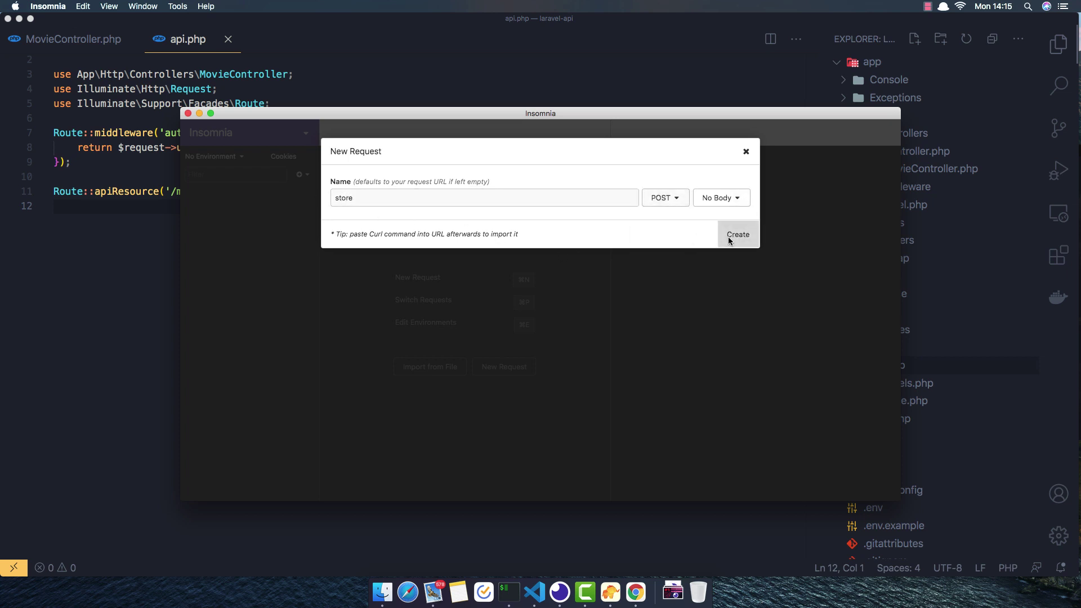
{"action": "left_click", "coordinate": [733, 238]}
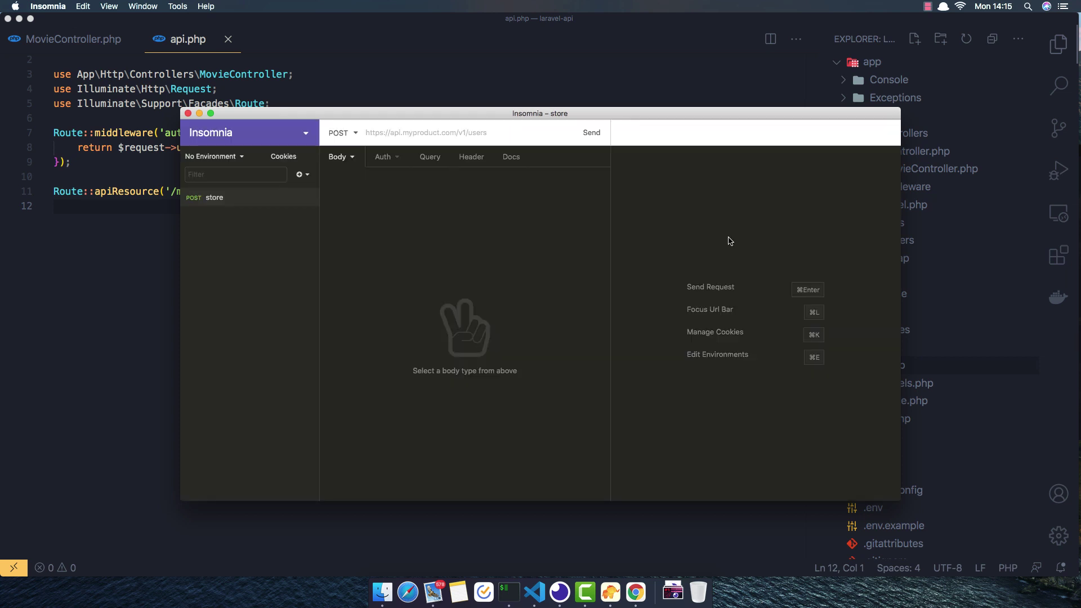
Step: Set the store request's body type to Multipart Form, briefly checking TablePlus
{"action": "left_click", "coordinate": [353, 157]}
{"action": "left_click", "coordinate": [374, 197]}
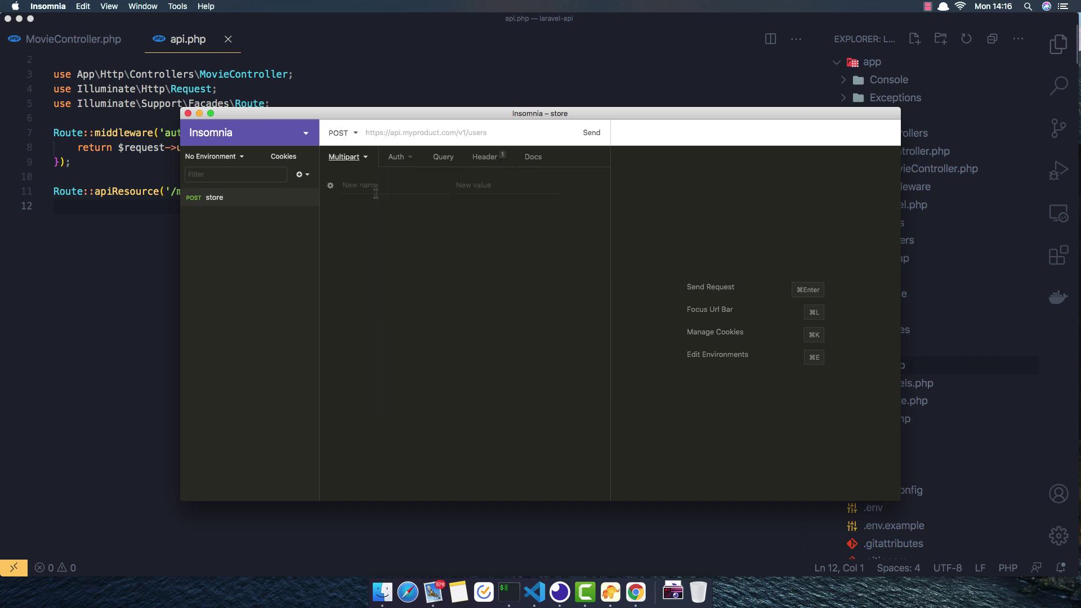
{"action": "key", "text": "super+Tab"}
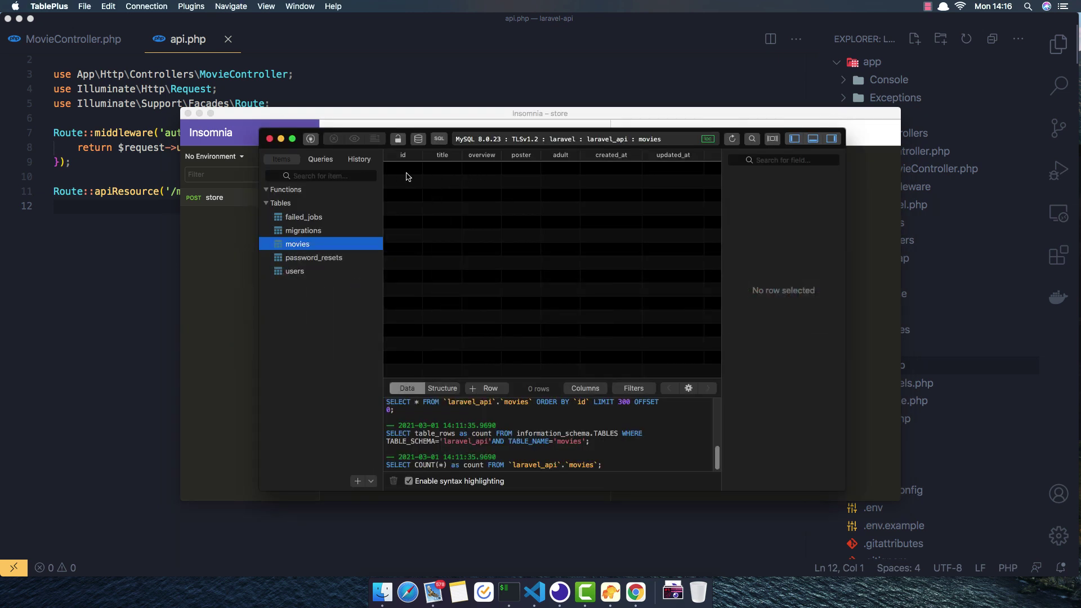
{"action": "key", "text": "super+h"}
{"action": "left_click", "coordinate": [138, 236]}
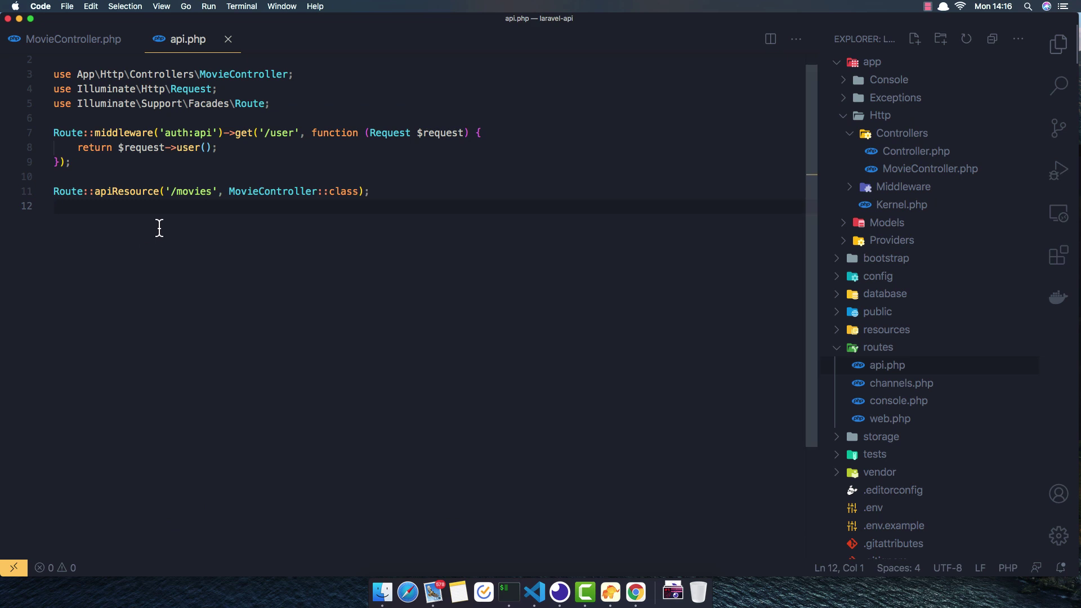
{"action": "key", "text": "super+Tab"}
{"action": "left_click", "coordinate": [367, 301]}
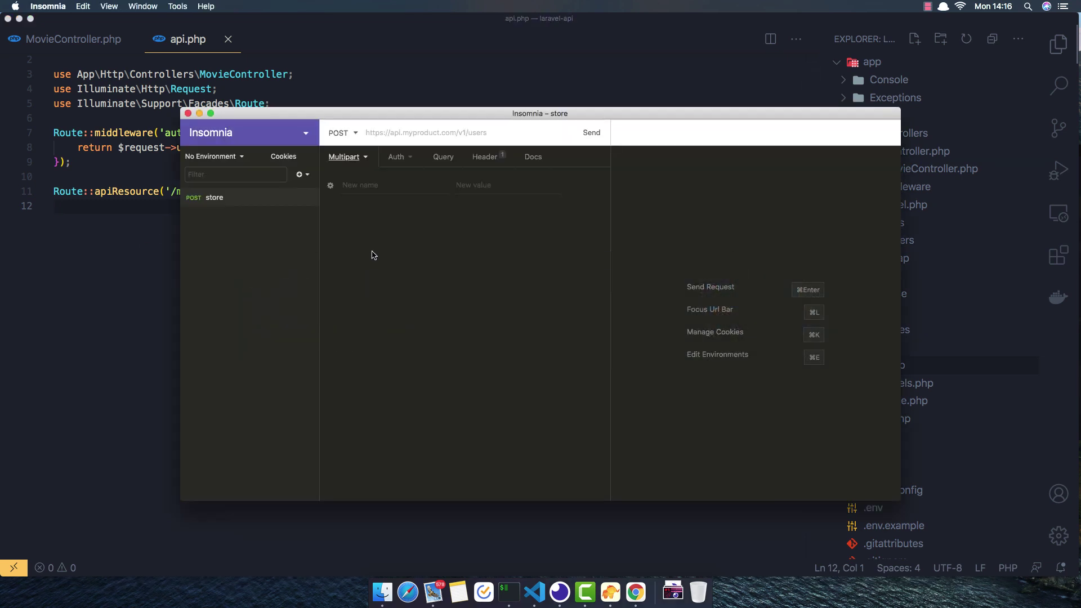
Step: Add four multipart fields: title, overview, poster and adult
{"action": "left_click", "coordinate": [390, 187]}
{"action": "type", "text": "title"}
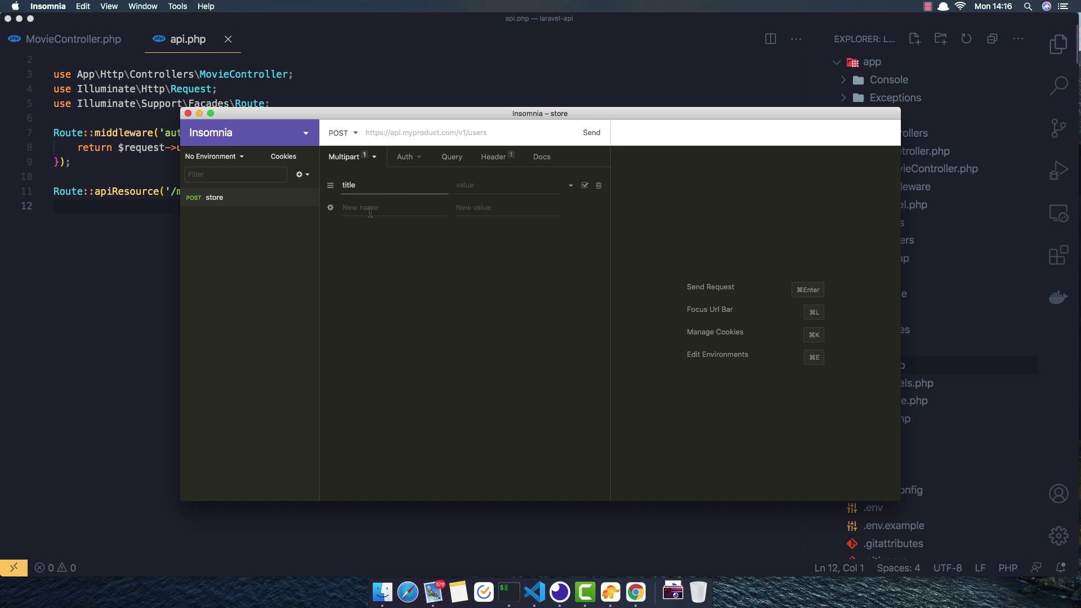
{"action": "left_click", "coordinate": [369, 209]}
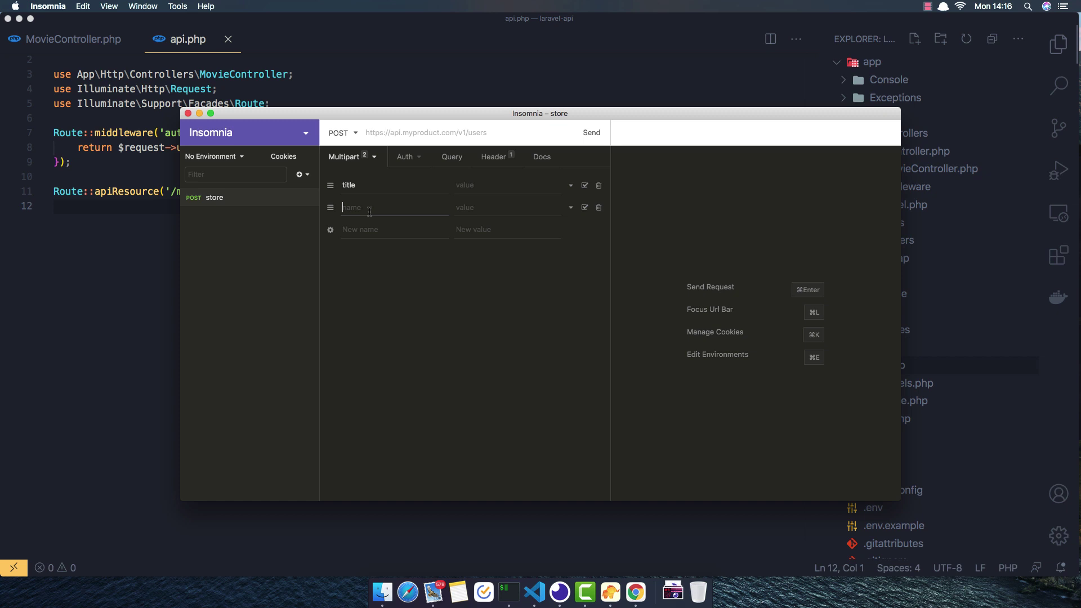
{"action": "type", "text": "overvie"}
{"action": "type", "text": "w"}
{"action": "left_click", "coordinate": [364, 229]}
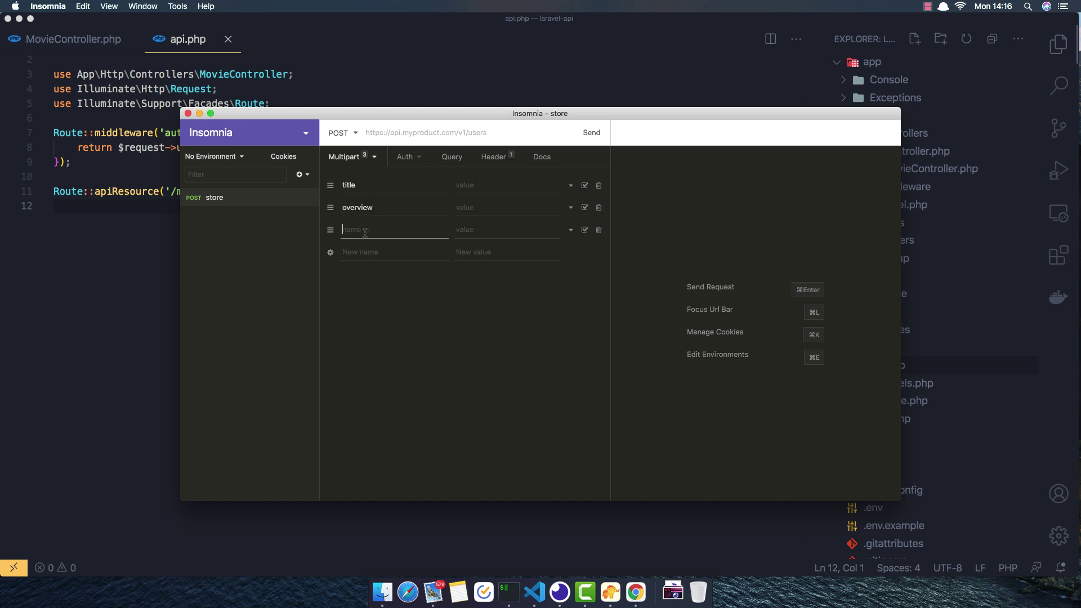
{"action": "type", "text": "poster"}
{"action": "left_click", "coordinate": [362, 252]}
{"action": "type", "text": "adult"}
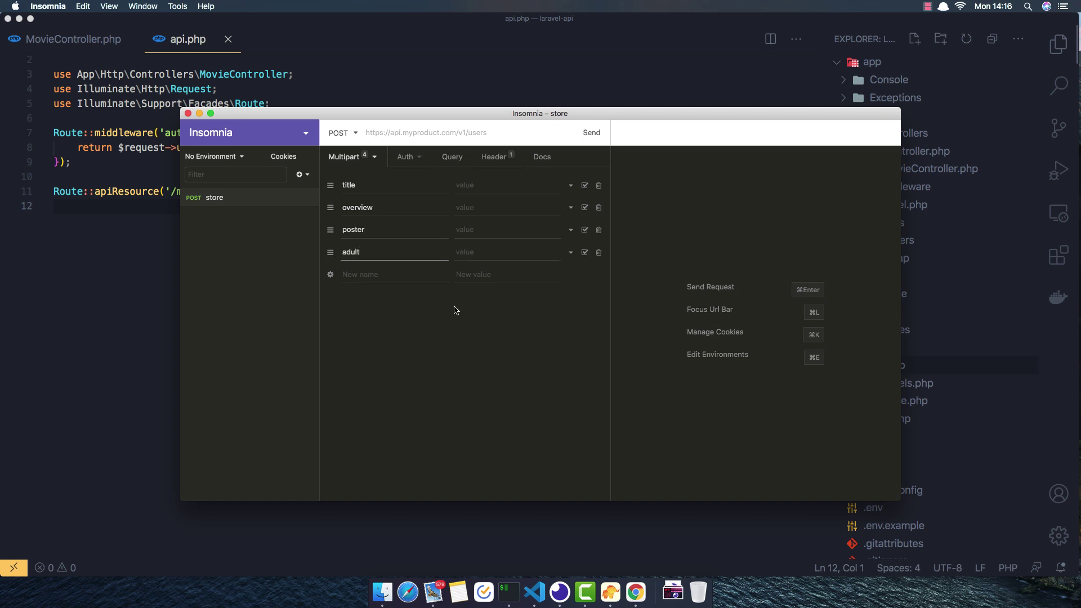
{"action": "left_click", "coordinate": [636, 592]}
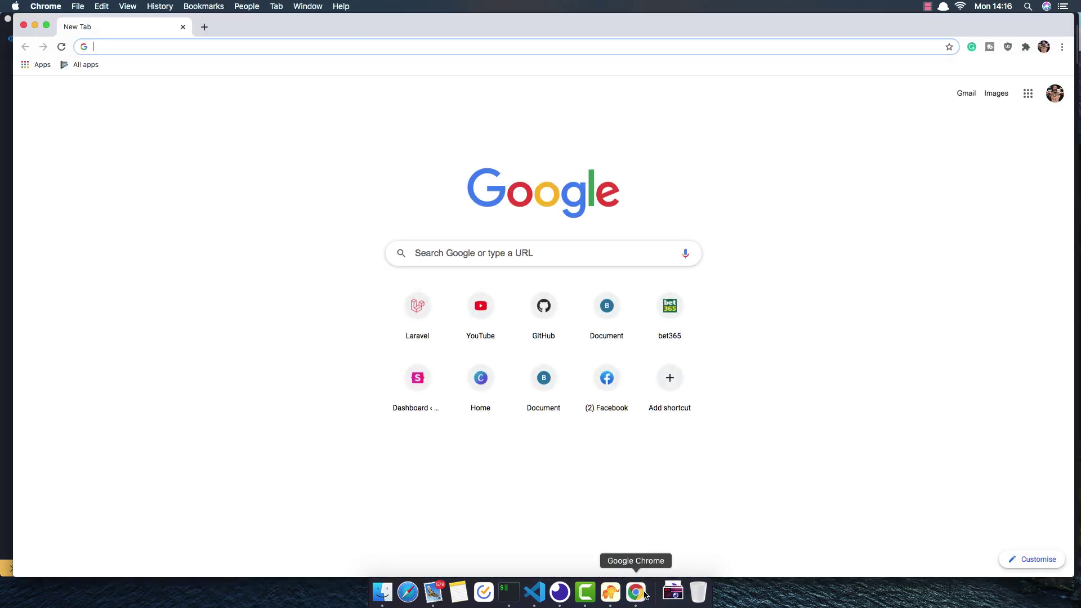
{"action": "type", "text": "the"}
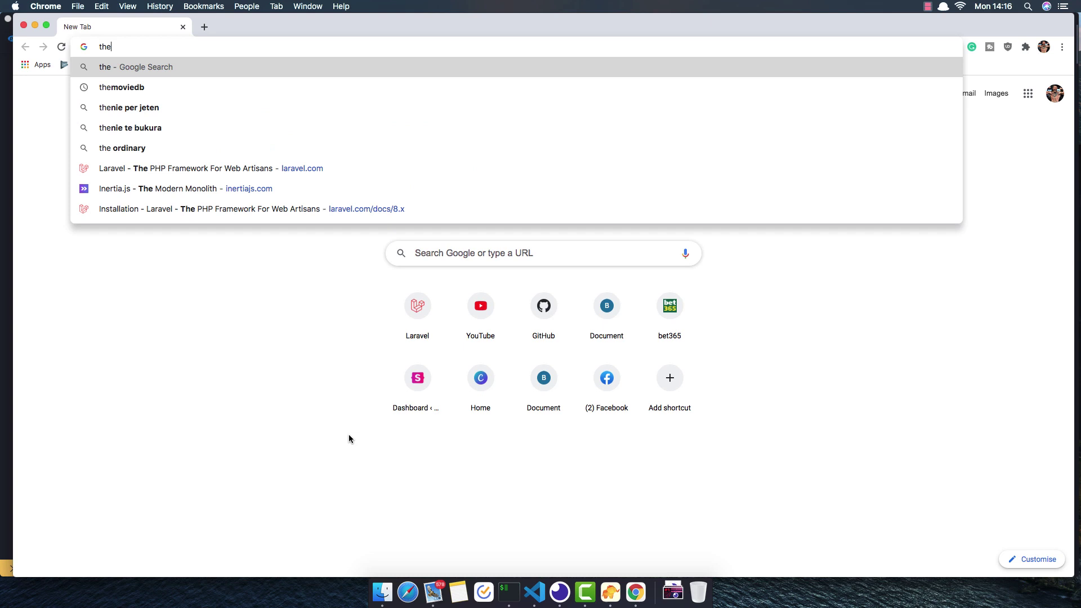
{"action": "type", "text": "m"}
Step: Find Monster Hunter through TMDB's Popular movies and select its title
{"action": "left_click", "coordinate": [200, 91]}
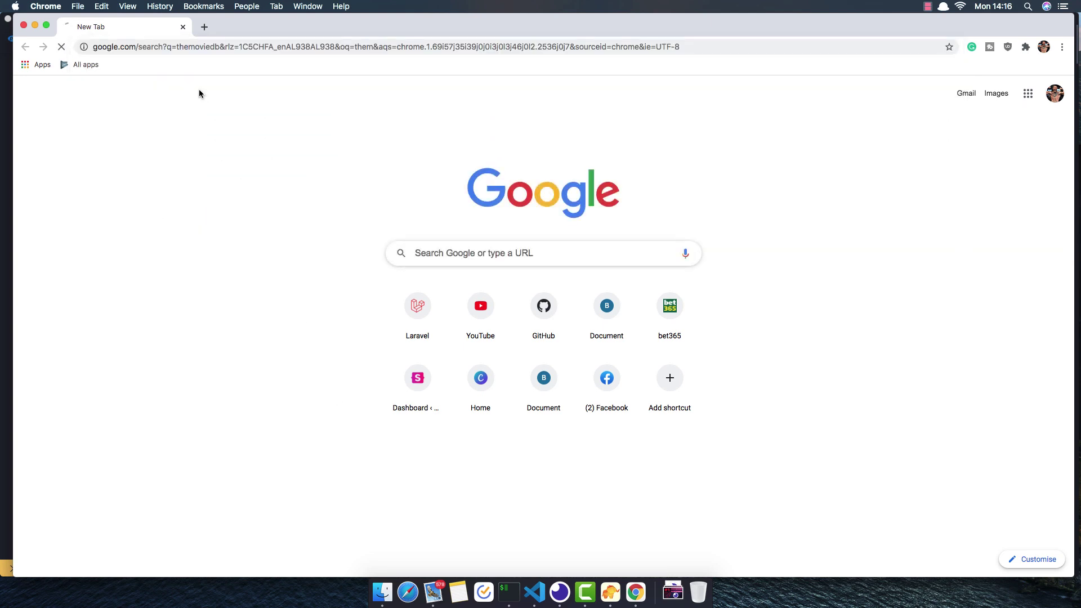
{"action": "left_click", "coordinate": [202, 183]}
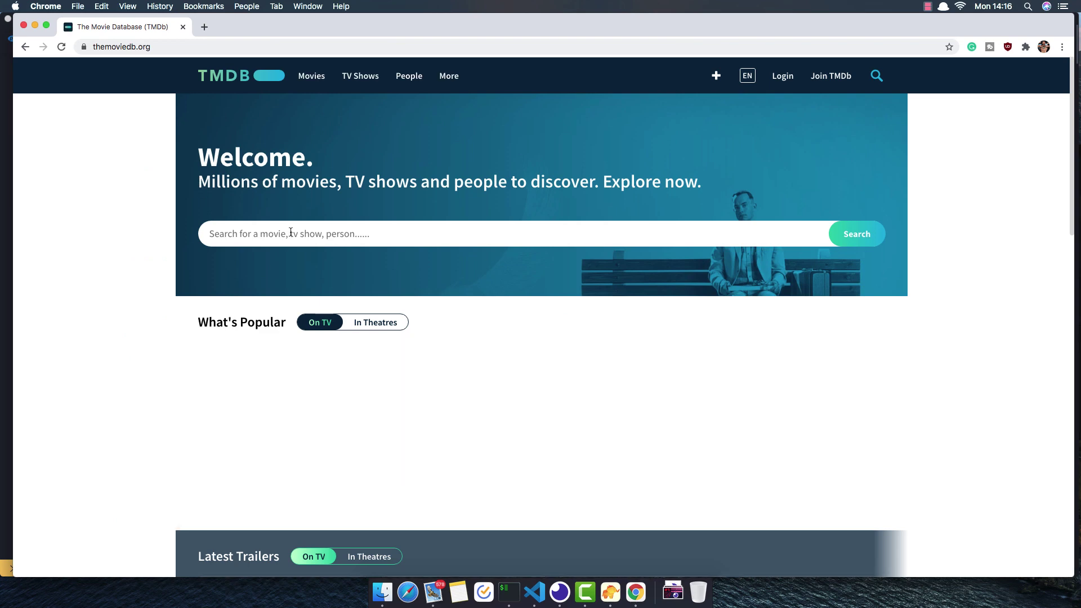
{"action": "mouse_move", "coordinate": [311, 76]}
{"action": "left_click", "coordinate": [321, 101]}
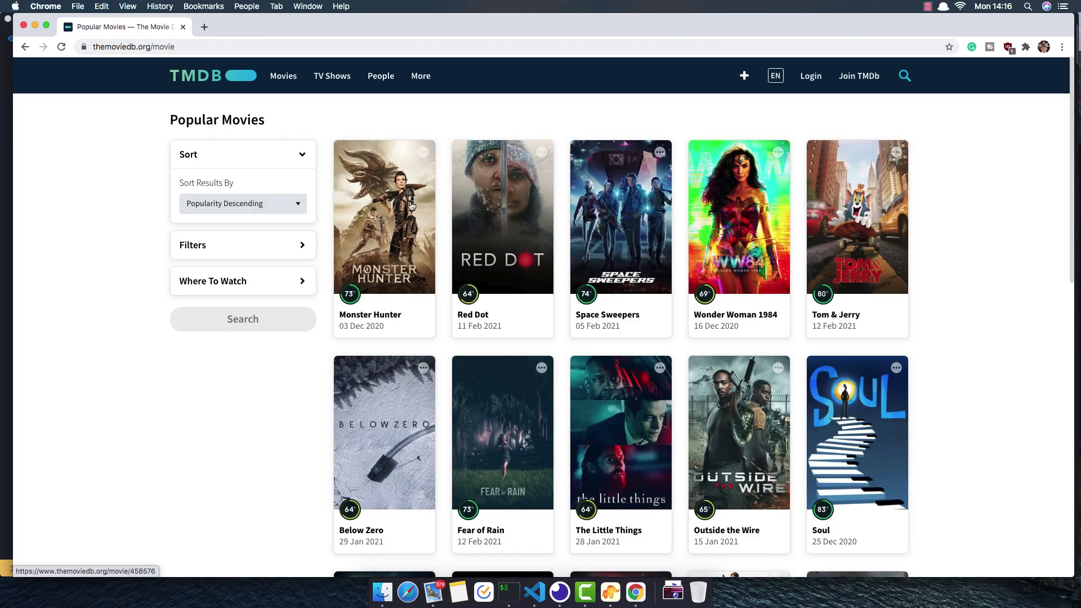
{"action": "left_click", "coordinate": [412, 205]}
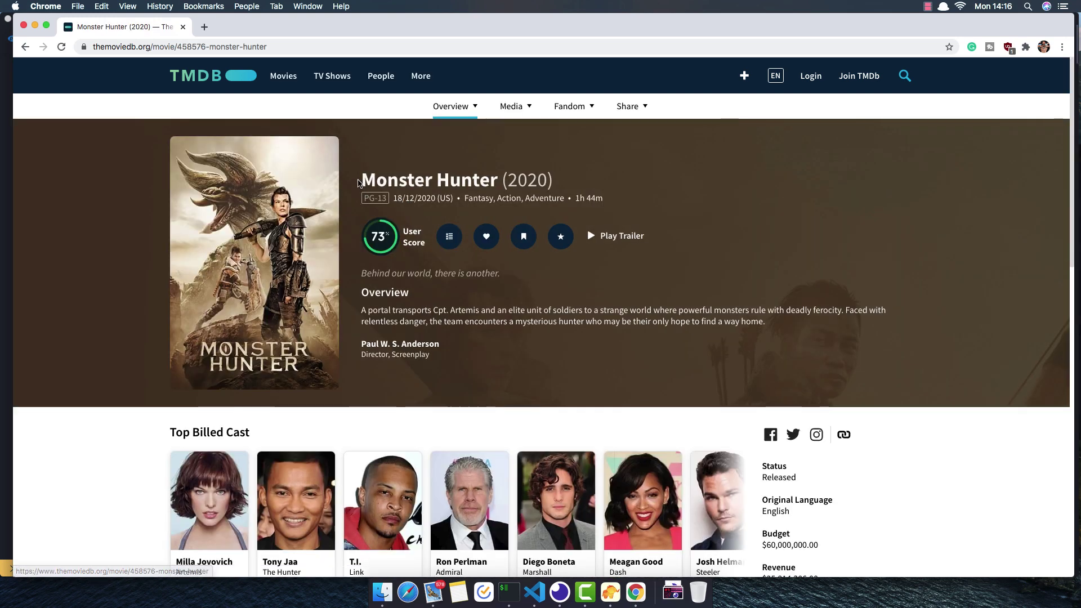
{"action": "left_click_drag", "start_coordinate": [361, 180], "coordinate": [491, 186]}
{"action": "key", "text": "super+c"}
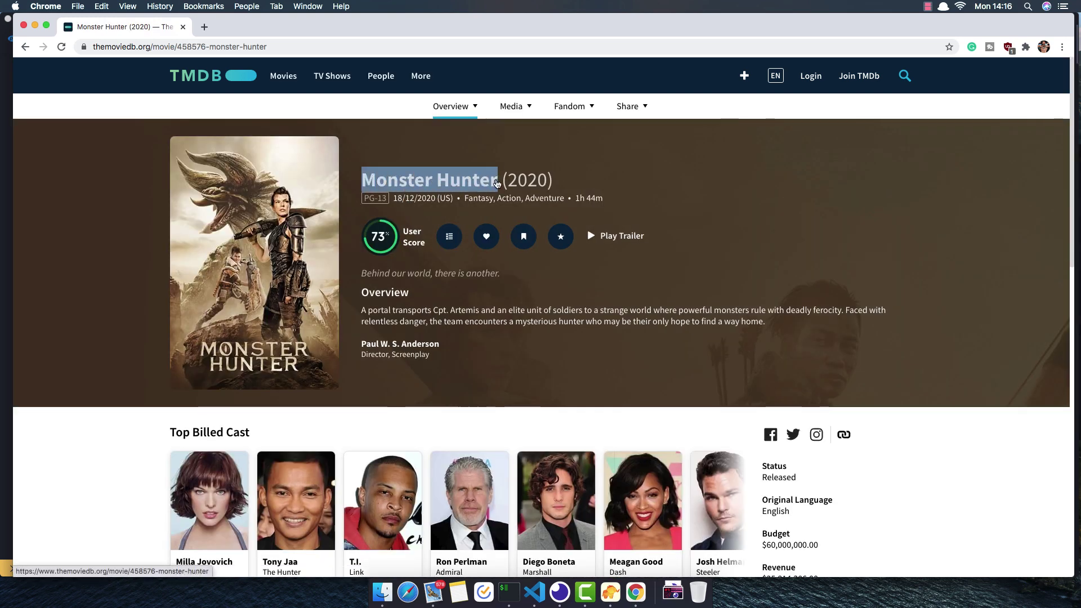
{"action": "key", "text": "super+Tab"}
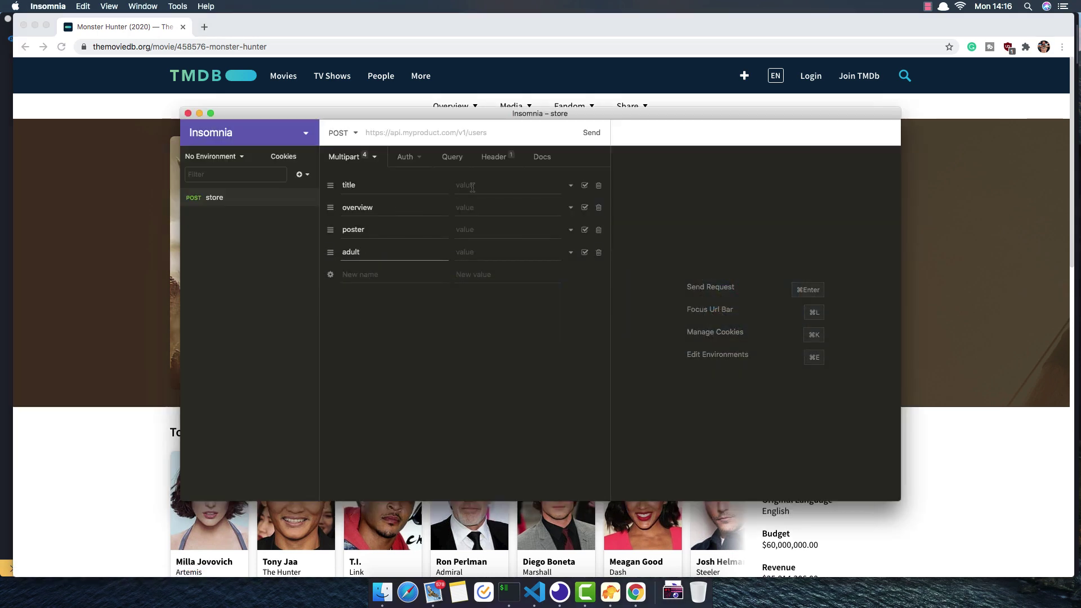
Step: Paste 'Monster Hunter' as the title value and the copied synopsis as the overview
{"action": "left_click", "coordinate": [472, 189]}
{"action": "key", "text": "super+v"}
{"action": "key", "text": "super+Tab"}
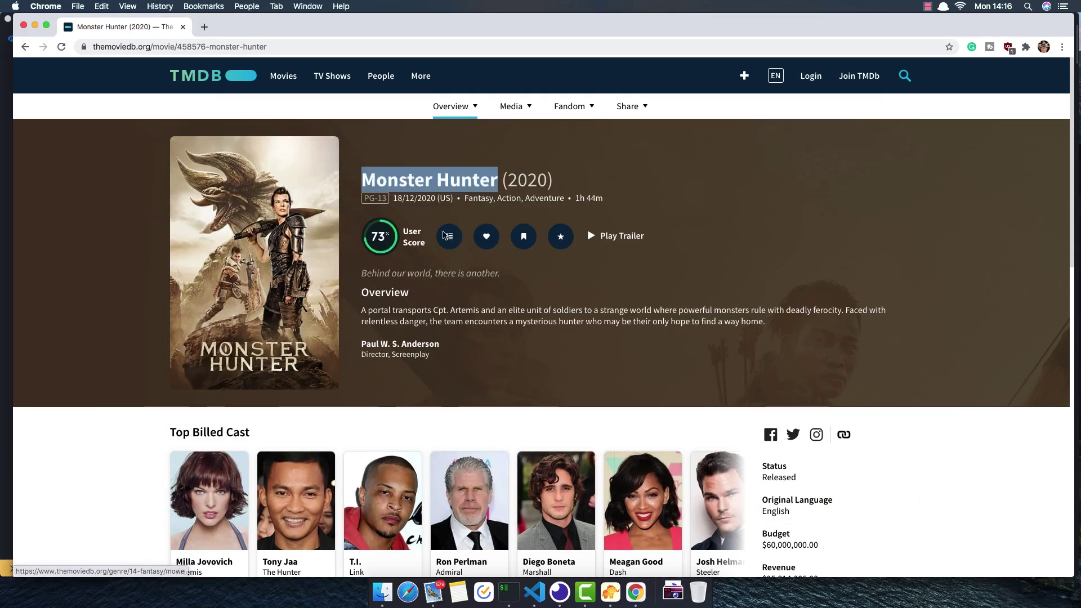
{"action": "left_click_drag", "start_coordinate": [360, 312], "coordinate": [765, 322]}
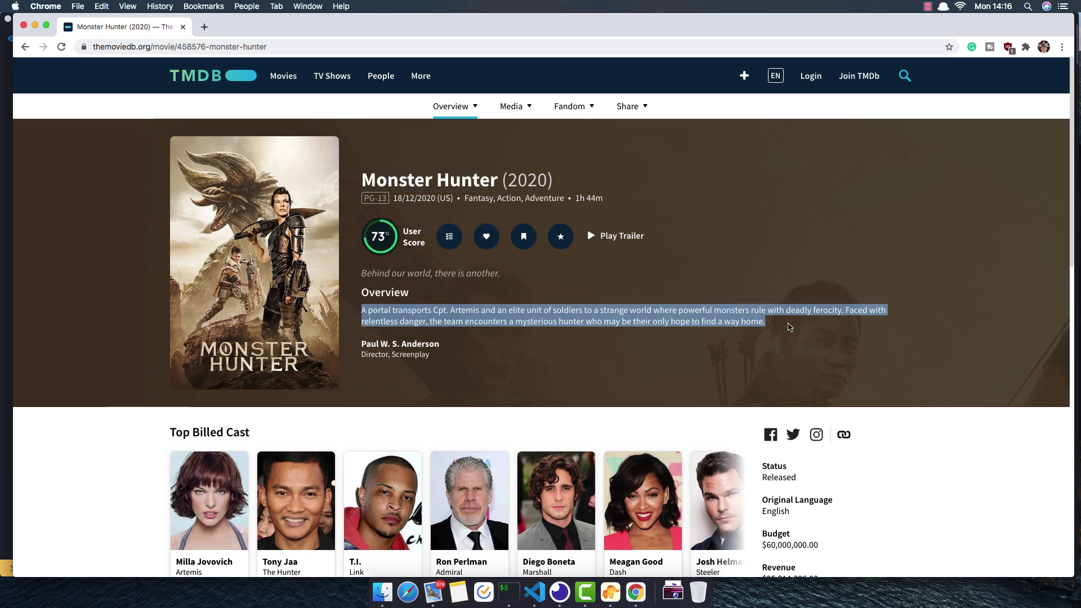
{"action": "key", "text": "super+Tab"}
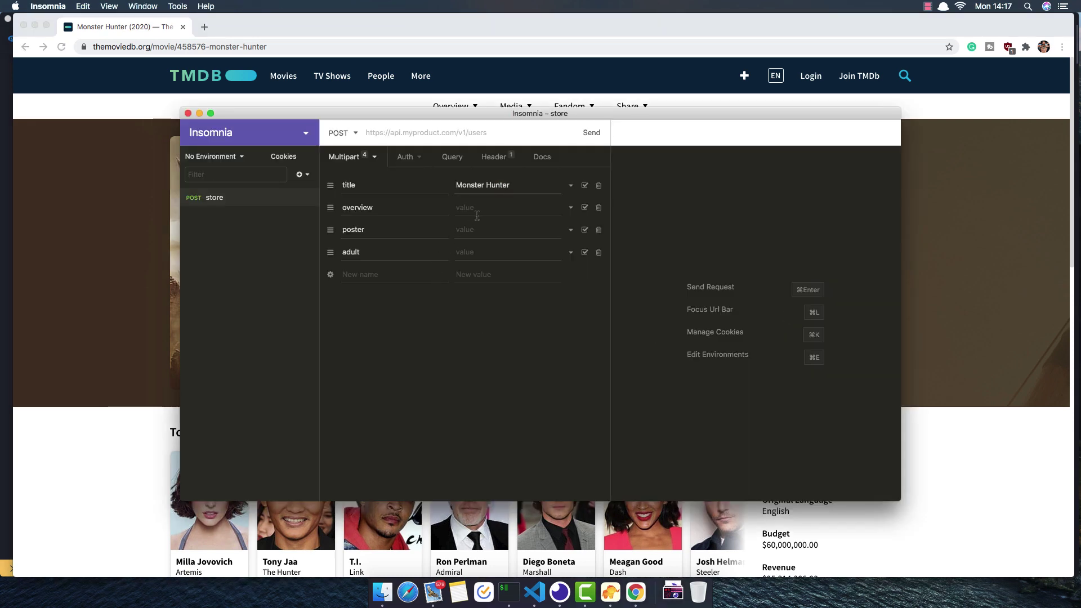
{"action": "left_click", "coordinate": [477, 212]}
{"action": "key", "text": "super+v"}
{"action": "key", "text": "super+Tab"}
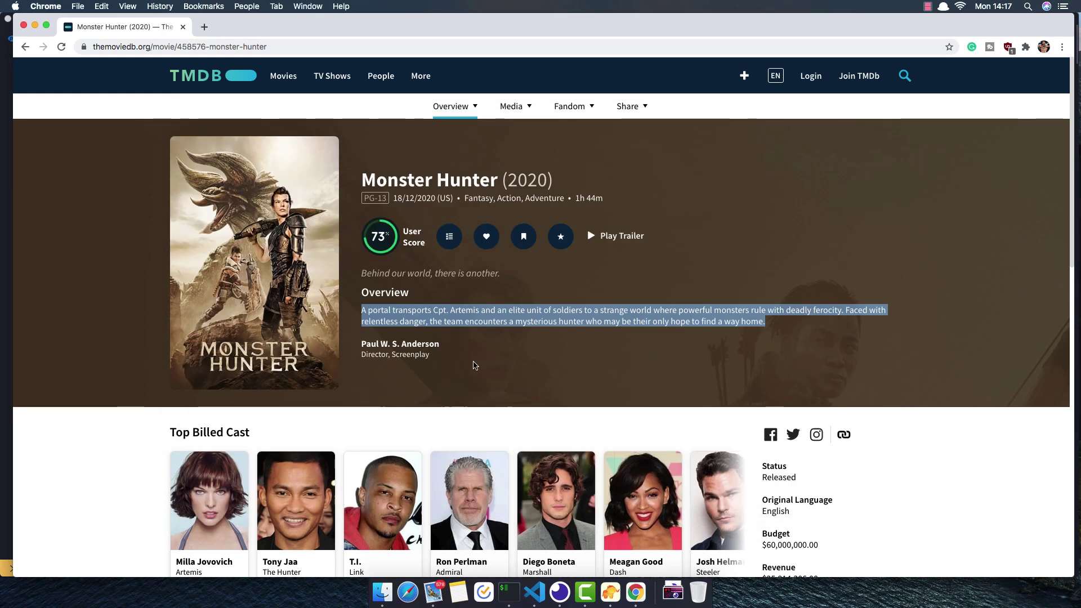
{"action": "key", "text": "super+Tab"}
{"action": "key", "text": "super+Tab"}
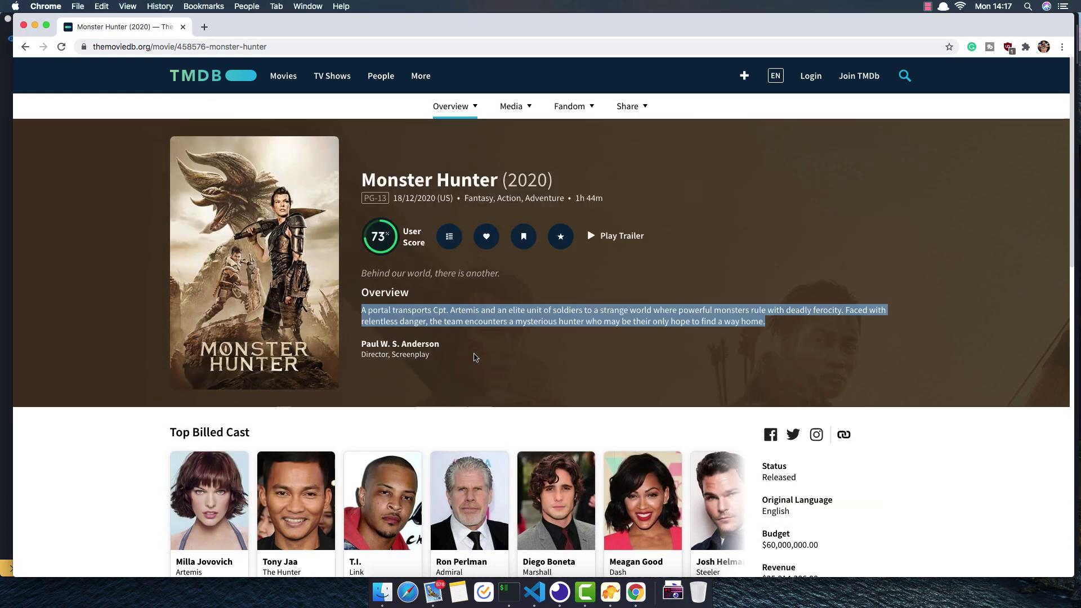
{"action": "scroll", "coordinate": [474, 357], "scroll_direction": "down", "scroll_amount": 2}
{"action": "scroll", "coordinate": [474, 357], "scroll_direction": "down", "scroll_amount": 3}
{"action": "scroll", "coordinate": [471, 356], "scroll_direction": "down", "scroll_amount": 1}
{"action": "scroll", "coordinate": [470, 355], "scroll_direction": "down", "scroll_amount": 1}
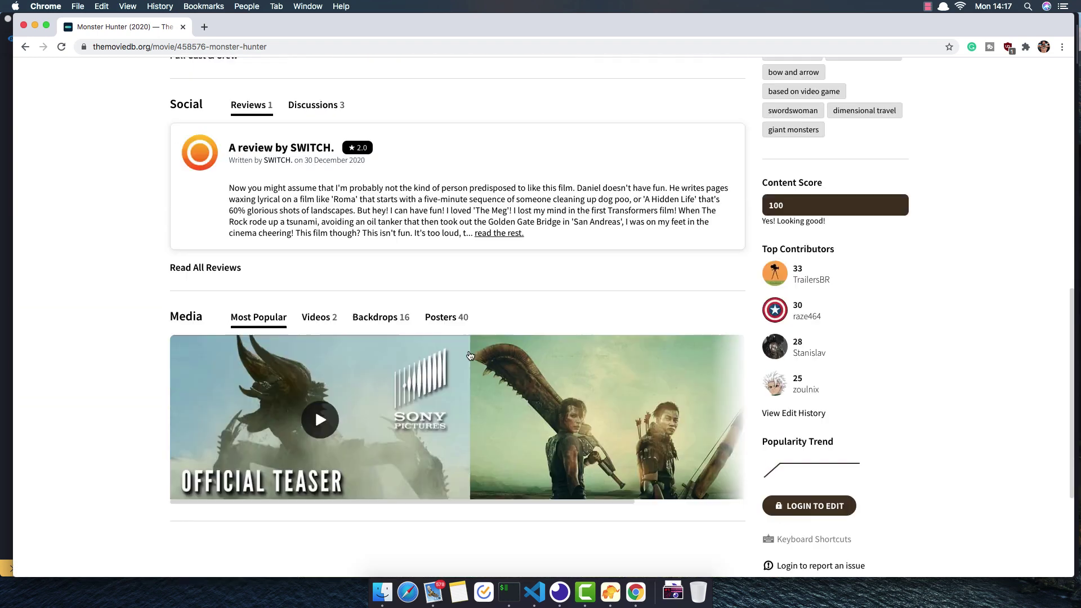
Step: Copy the first TMDB poster's image address and paste it as the poster value
{"action": "left_click", "coordinate": [447, 316]}
{"action": "right_click", "coordinate": [244, 402]}
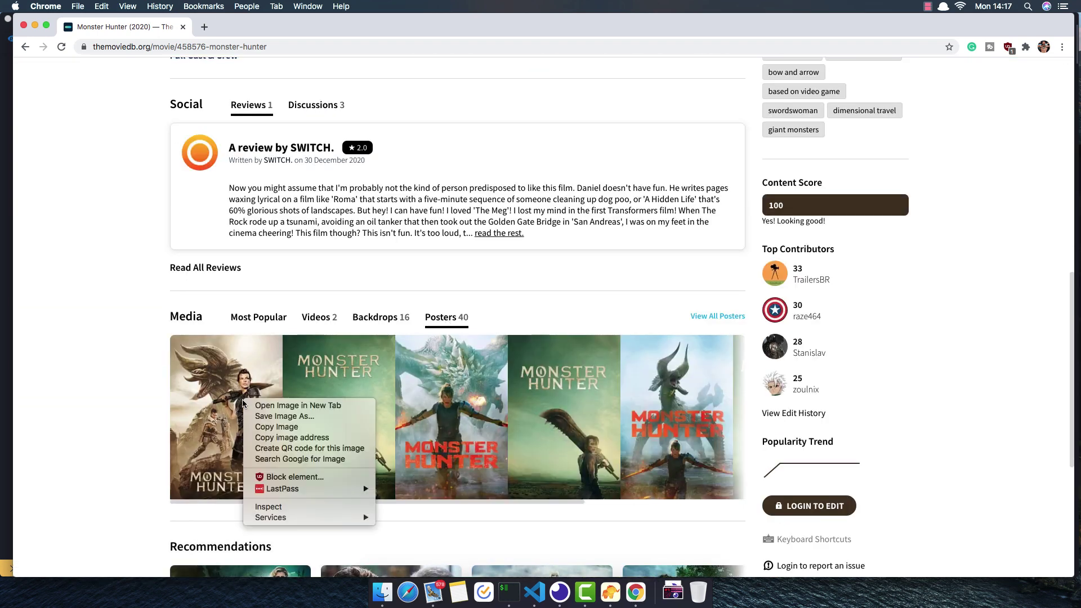
{"action": "left_click", "coordinate": [280, 438]}
{"action": "key", "text": "super+Tab"}
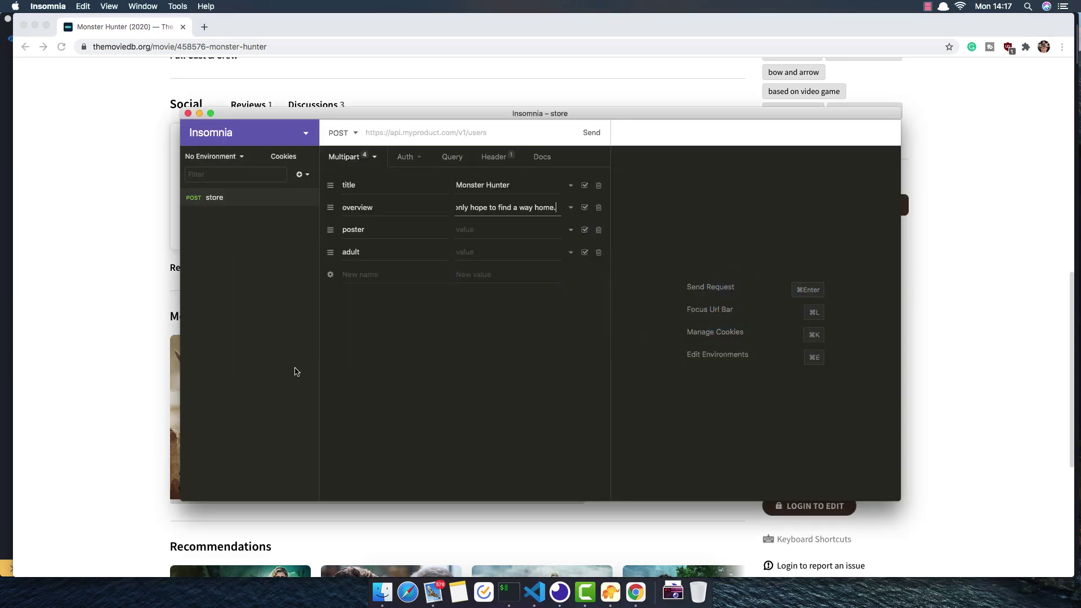
{"action": "left_click", "coordinate": [481, 233]}
{"action": "key", "text": "super+v"}
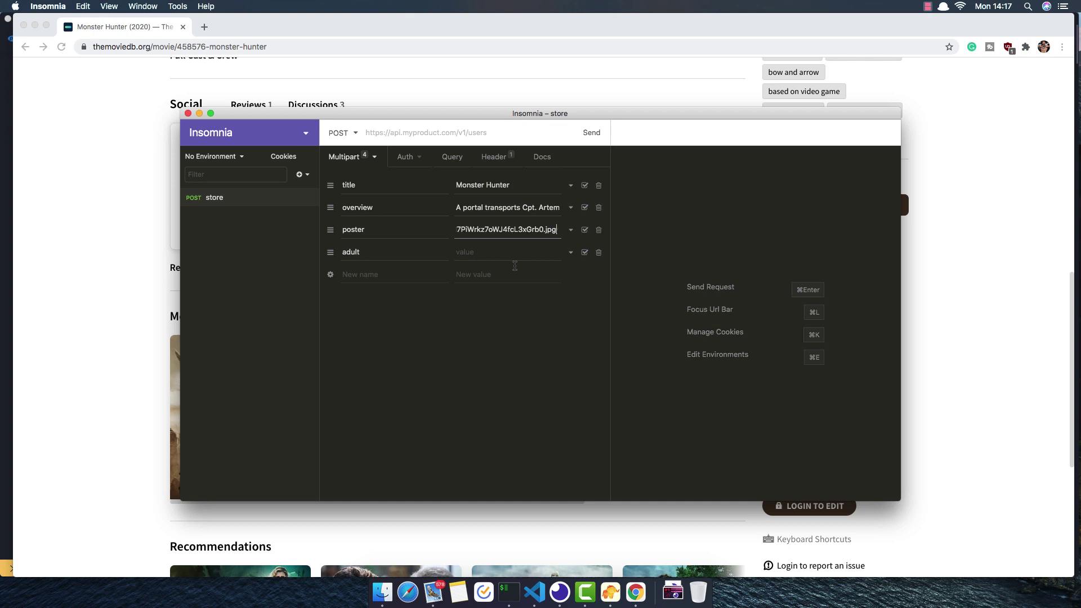
{"action": "left_click", "coordinate": [486, 253]}
{"action": "type", "text": "0"}
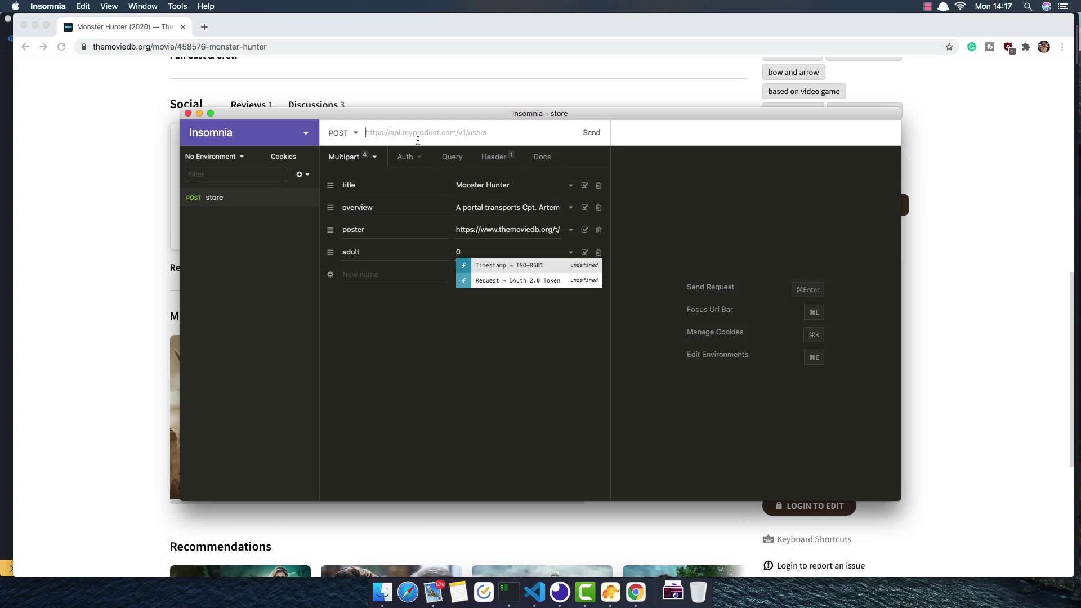
{"action": "left_click", "coordinate": [417, 140]}
{"action": "type", "text": "http://"}
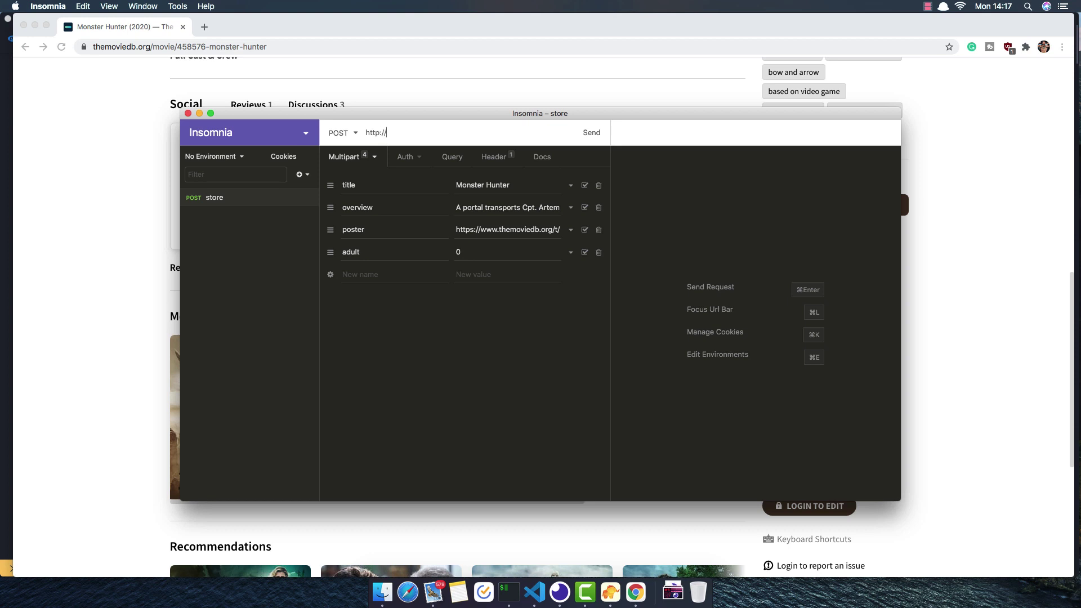
{"action": "type", "text": "laravel-api."}
{"action": "type", "text": "test/"}
{"action": "type", "text": "a"}
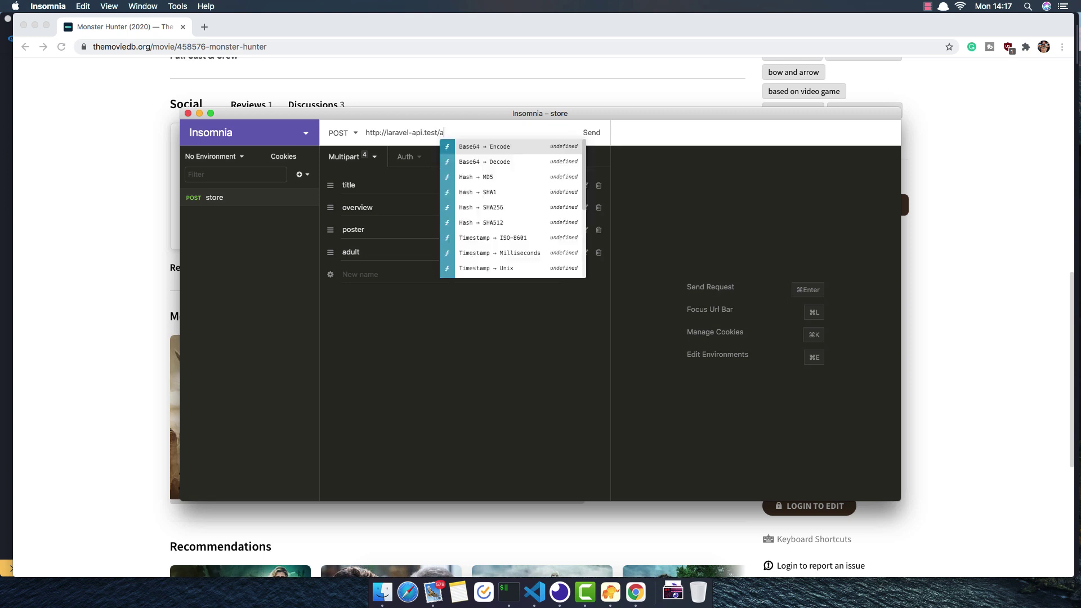
{"action": "type", "text": "pi/"}
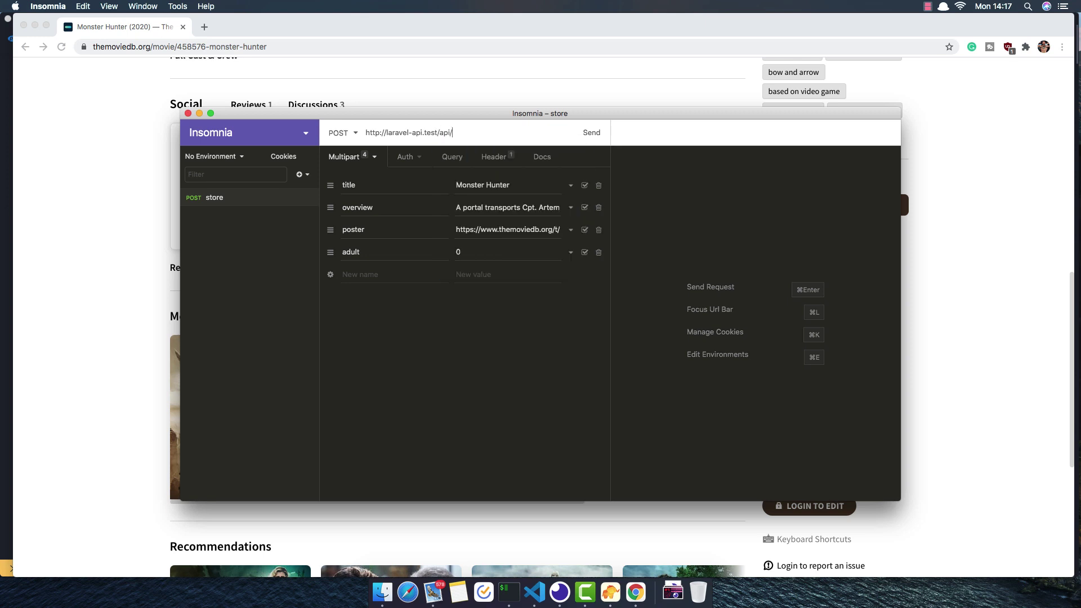
{"action": "type", "text": "movi"}
{"action": "type", "text": "es"}
{"action": "key", "text": "super+Tab"}
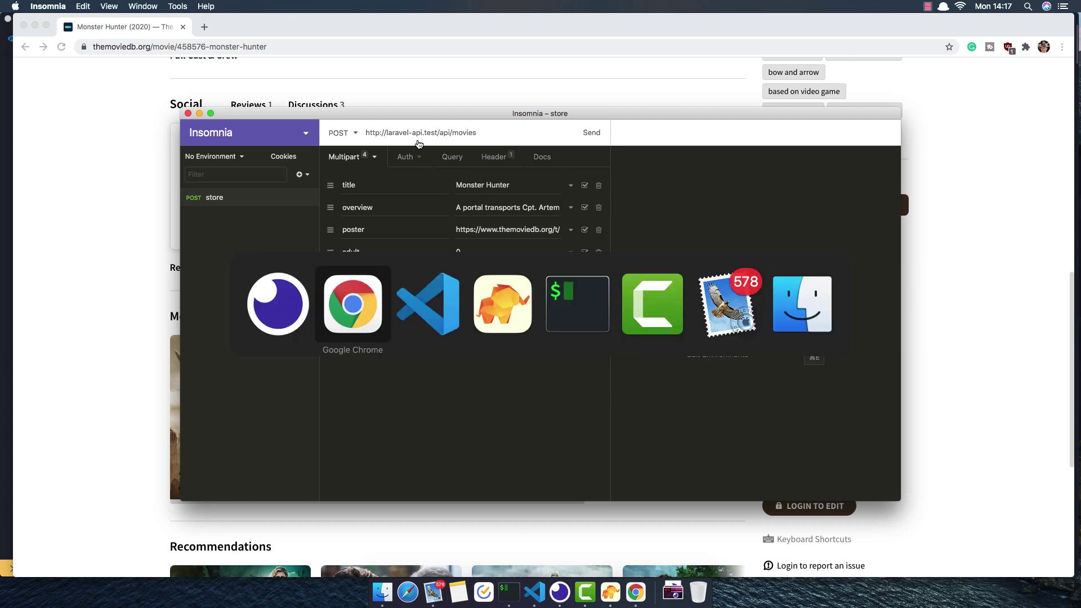
{"action": "key", "text": "super+Tab"}
{"action": "key", "text": "super+Tab"}
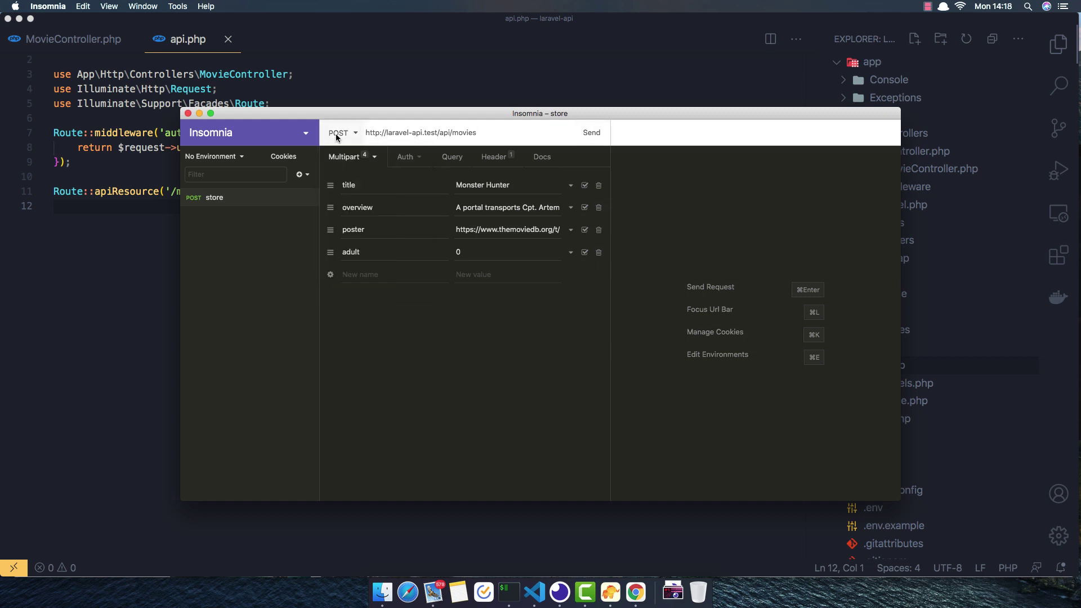
{"action": "left_click", "coordinate": [590, 133]}
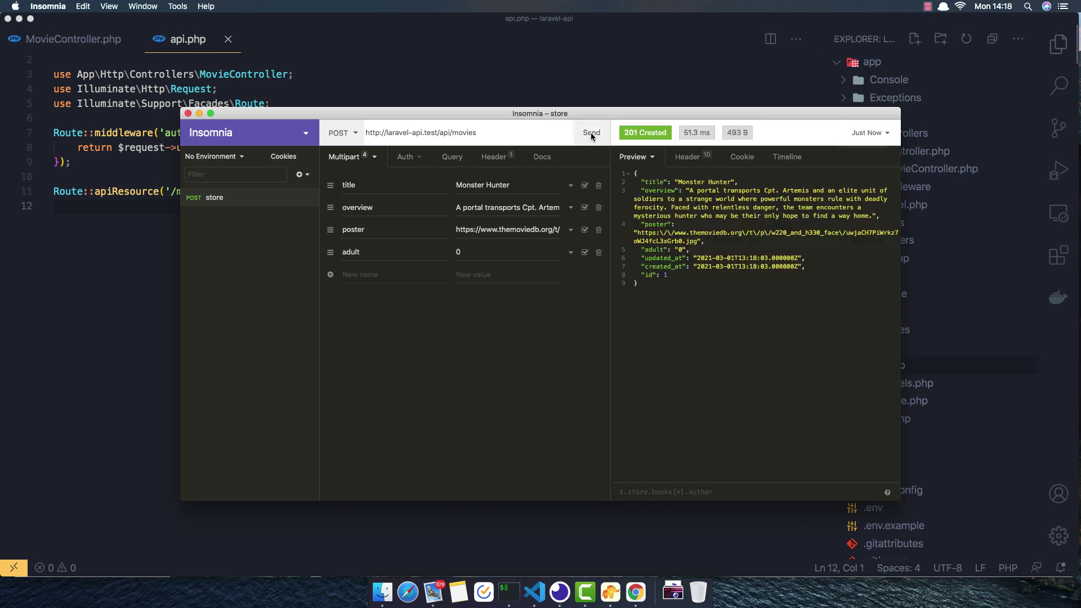
{"action": "double_click", "coordinate": [717, 181]}
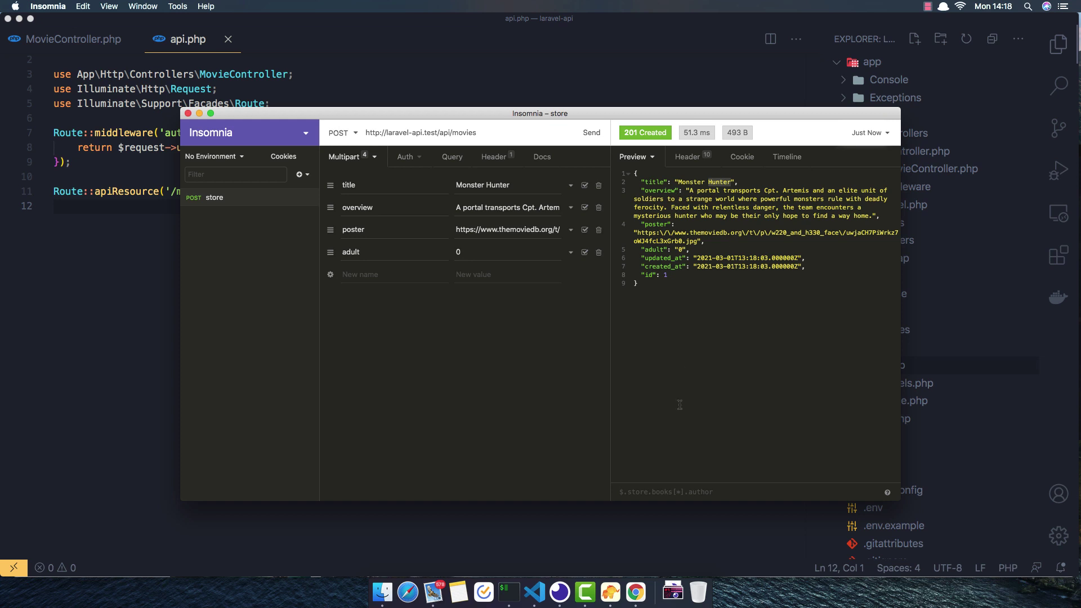
Step: Refresh the movies table and inspect row 1 Monster Hunter's overview, poster and adult 0
{"action": "left_click", "coordinate": [610, 593]}
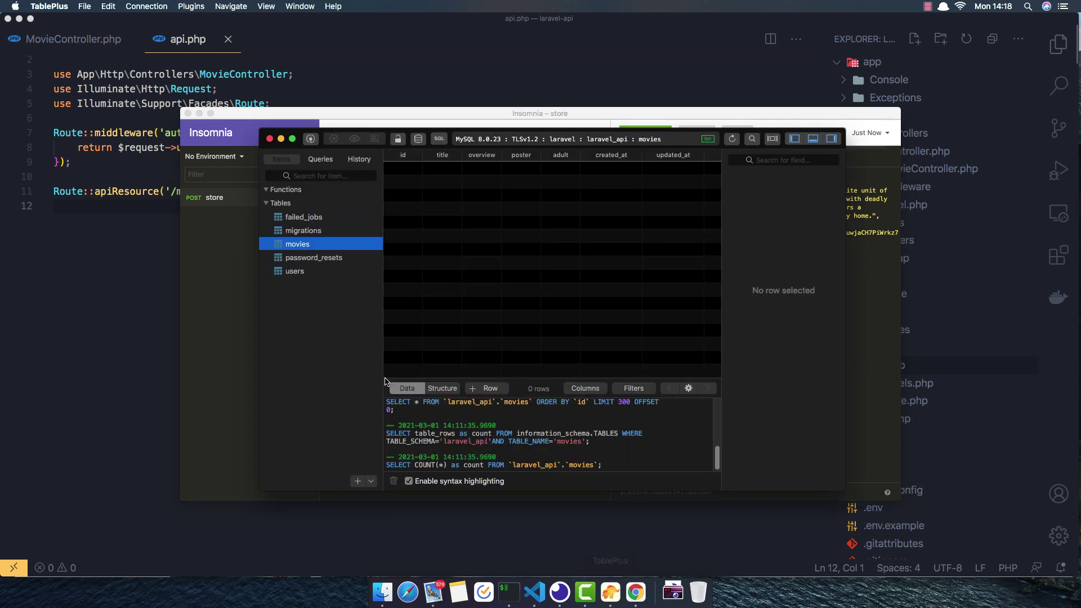
{"action": "key", "text": "super+r"}
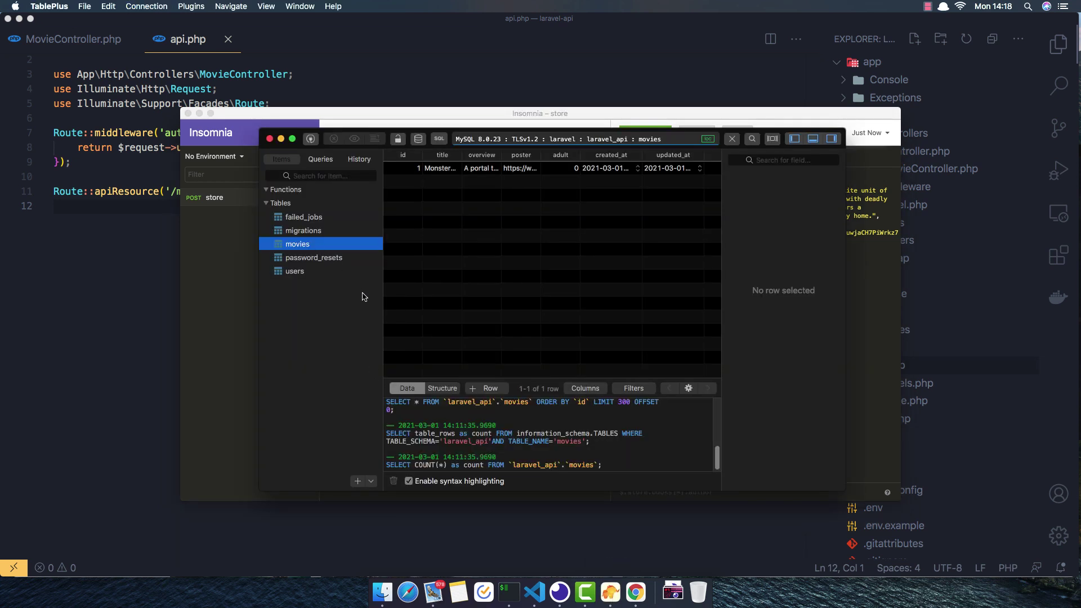
{"action": "left_click", "coordinate": [422, 172]}
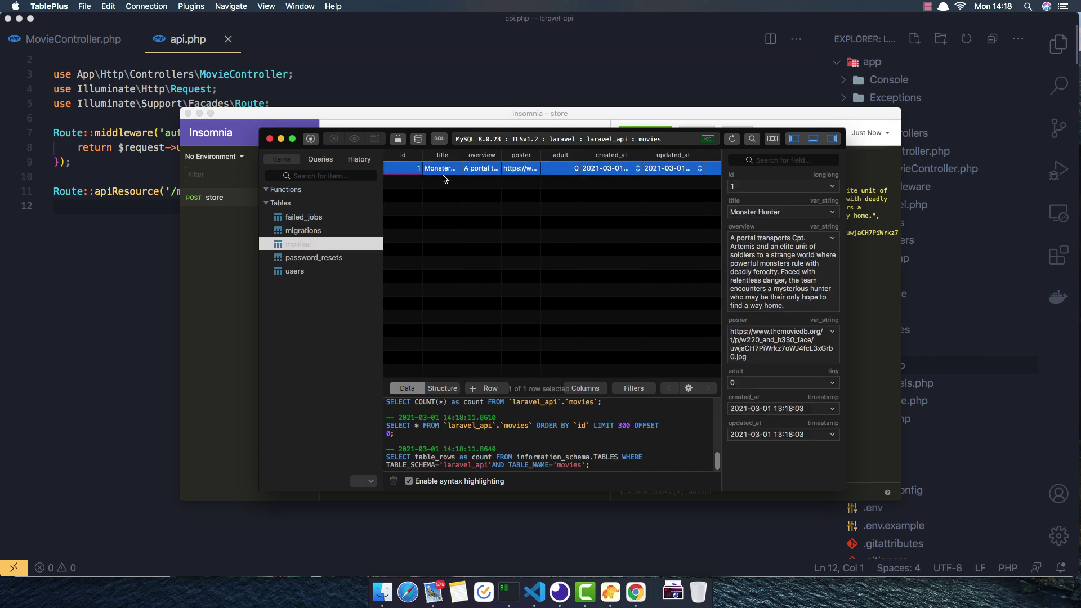
{"action": "left_click", "coordinate": [817, 216]}
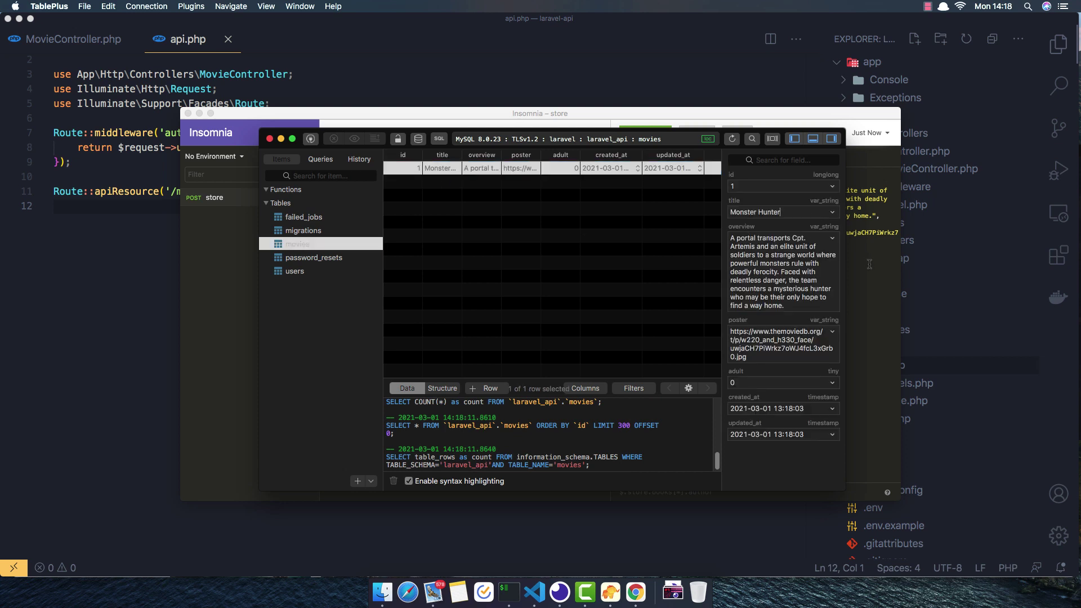
{"action": "double_click", "coordinate": [766, 273]}
{"action": "left_click", "coordinate": [762, 350]}
{"action": "left_click", "coordinate": [887, 263]}
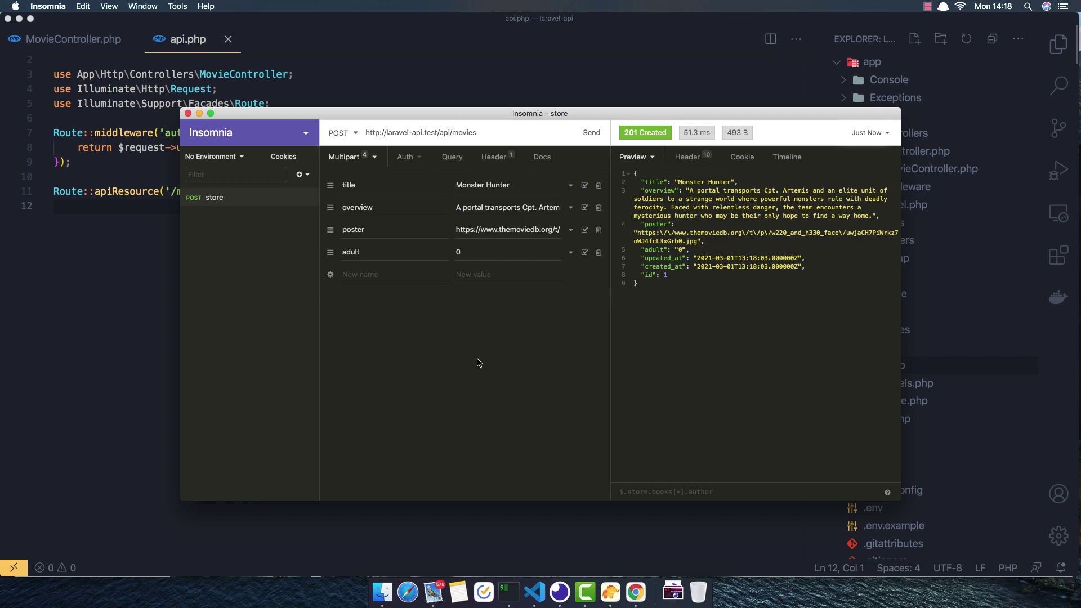
Step: Open Wonder Woman 1984's movie page and paste its title into the request
{"action": "left_click", "coordinate": [636, 593]}
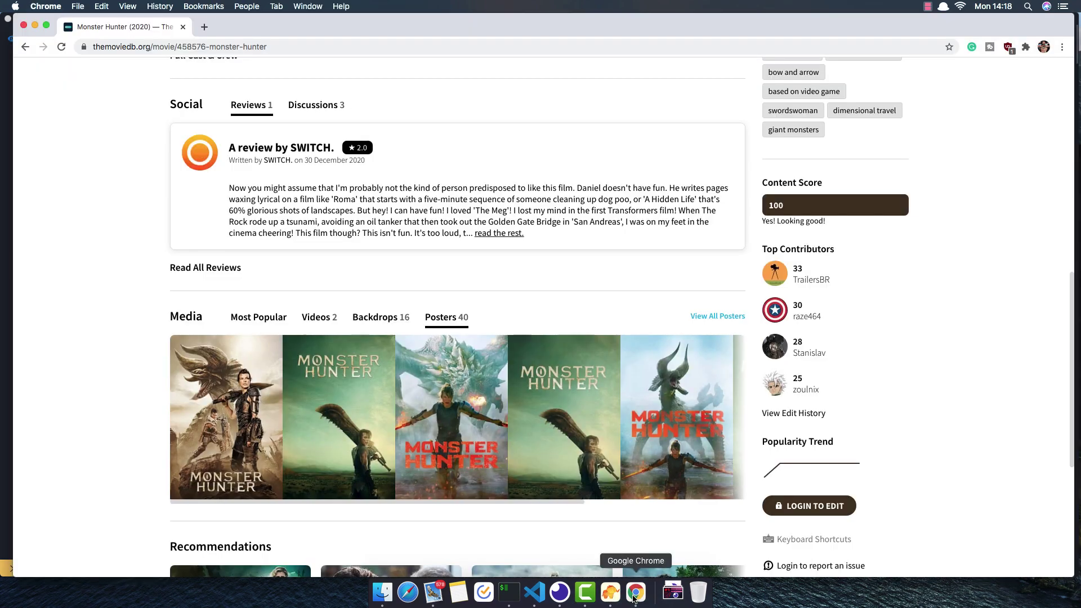
{"action": "left_click", "coordinate": [25, 46]}
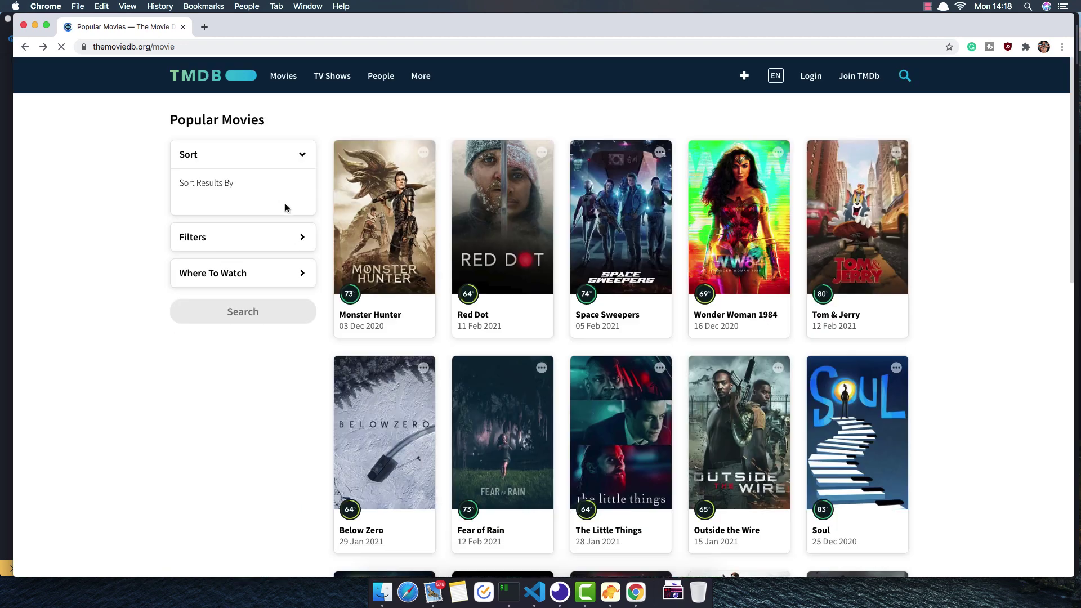
{"action": "left_click", "coordinate": [738, 223]}
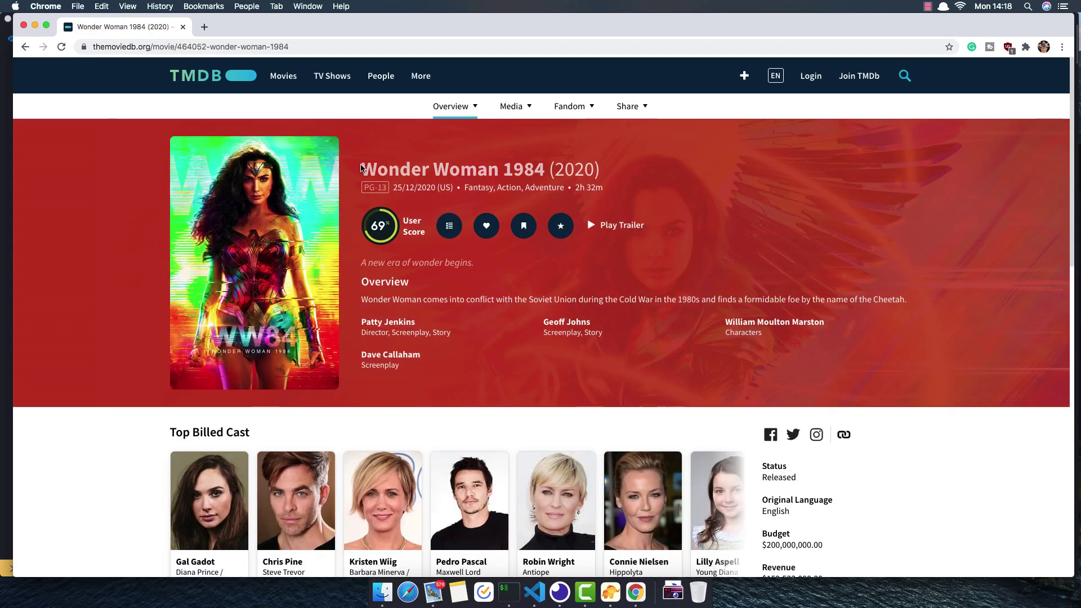
{"action": "left_click_drag", "start_coordinate": [482, 173], "coordinate": [544, 167]}
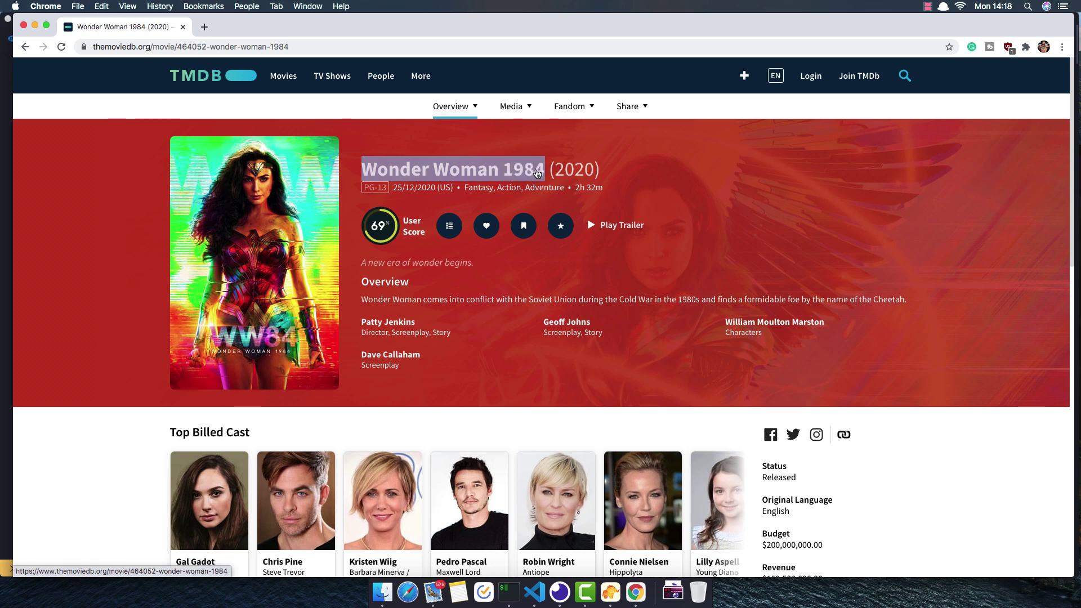
{"action": "key", "text": "super+Tab"}
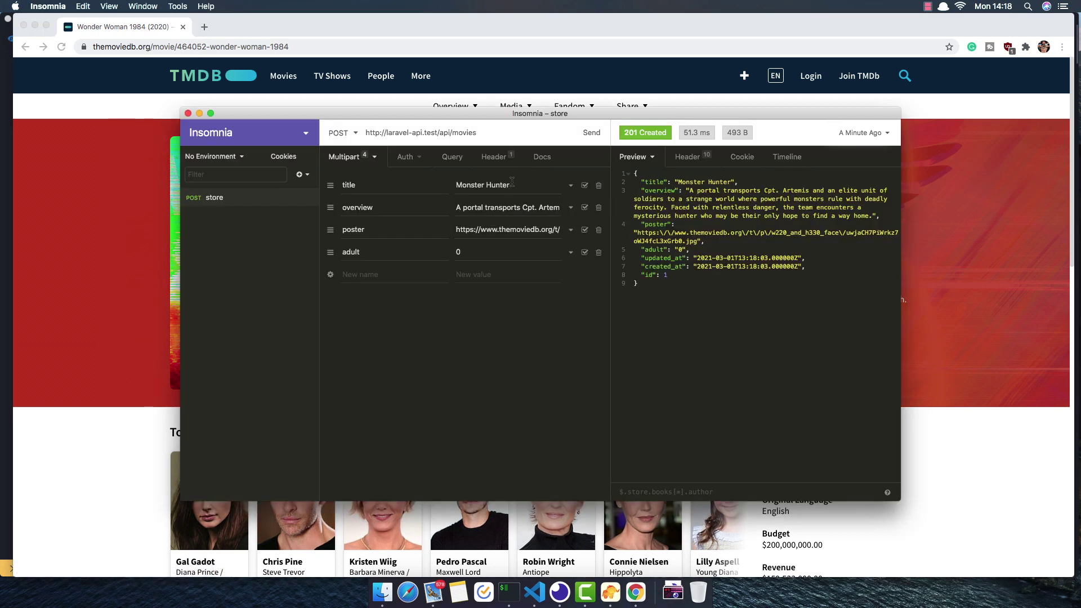
{"action": "left_click_drag", "start_coordinate": [512, 185], "coordinate": [407, 185]}
{"action": "key", "text": "super+v"}
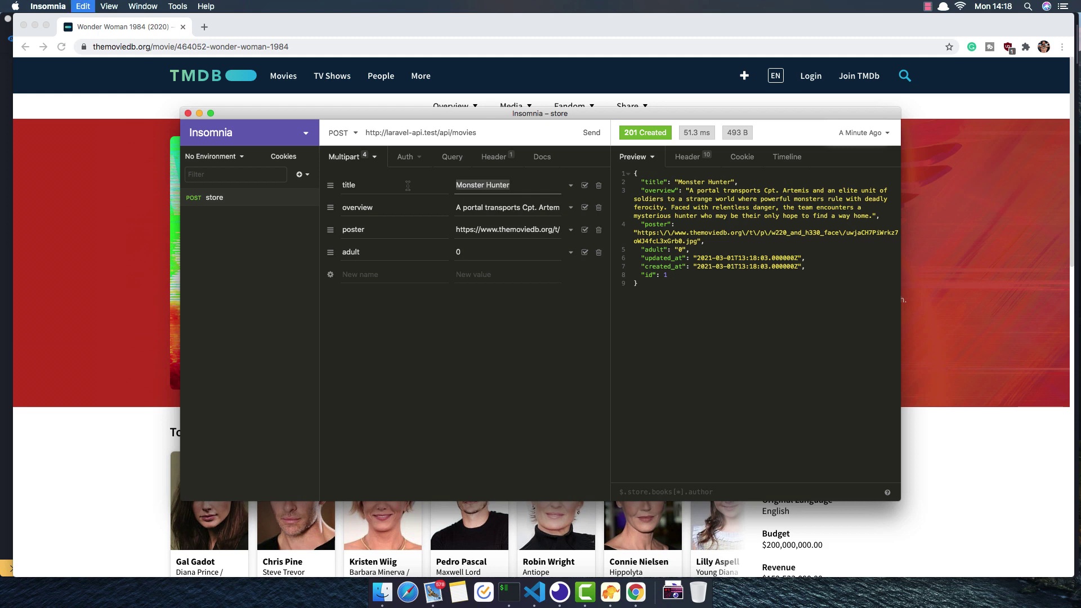
Step: Replace the request's overview with the Wonder Woman 1984 synopsis
{"action": "key", "text": "super+Tab"}
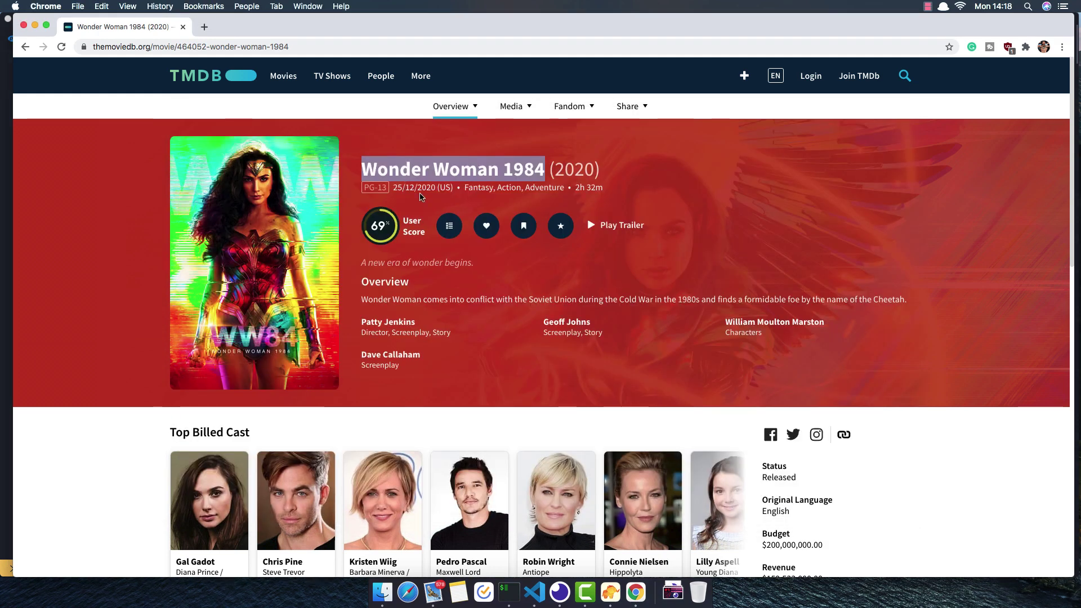
{"action": "triple_click", "coordinate": [376, 300]}
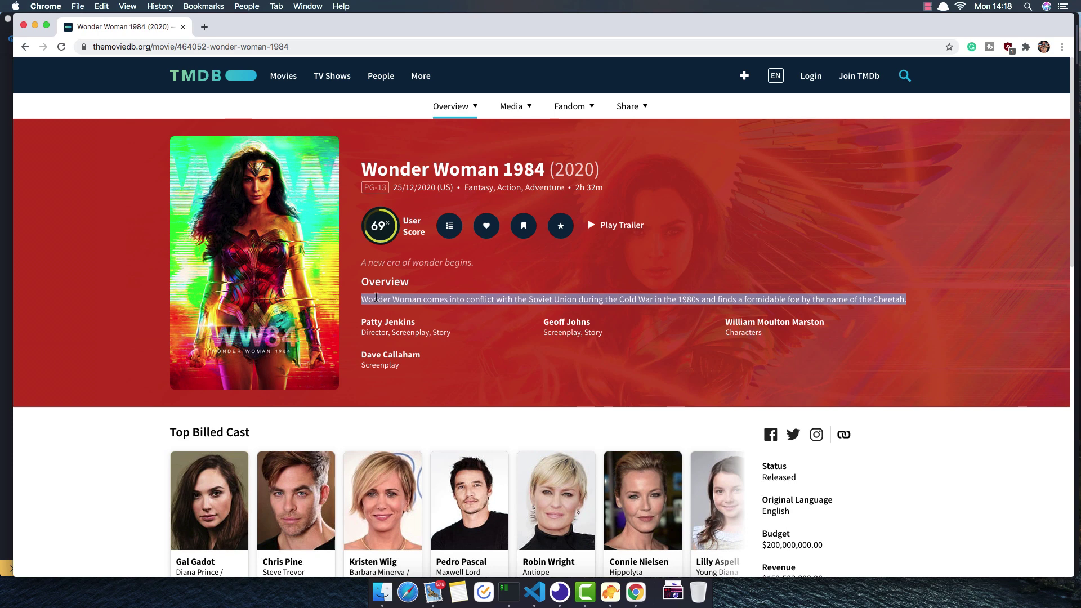
{"action": "key", "text": "super+c"}
{"action": "key", "text": "super+Tab"}
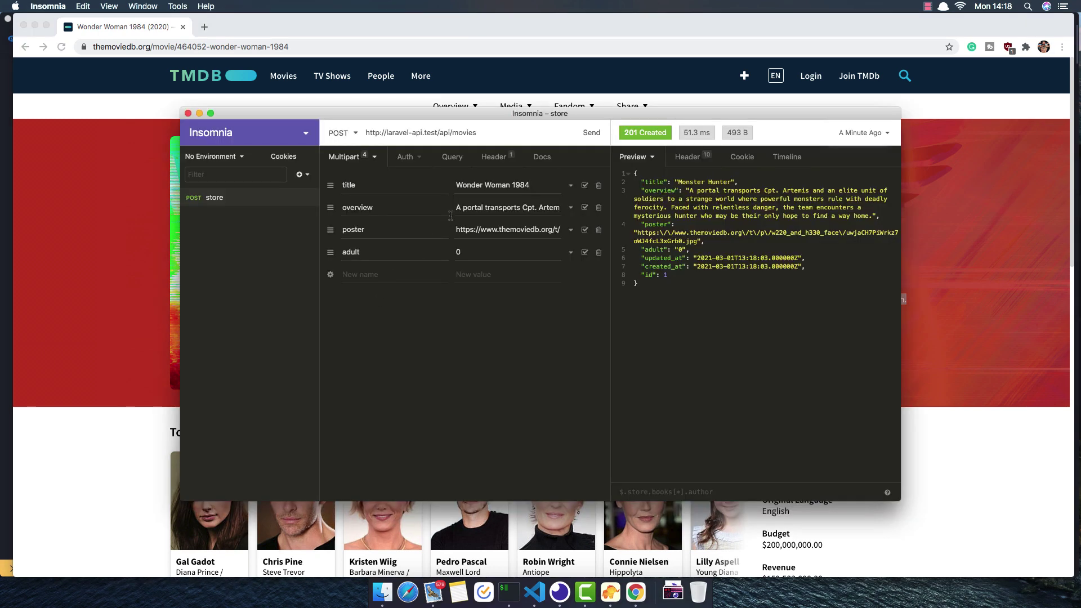
{"action": "left_click", "coordinate": [464, 208]}
{"action": "key", "text": "super+a"}
{"action": "key", "text": "super+v"}
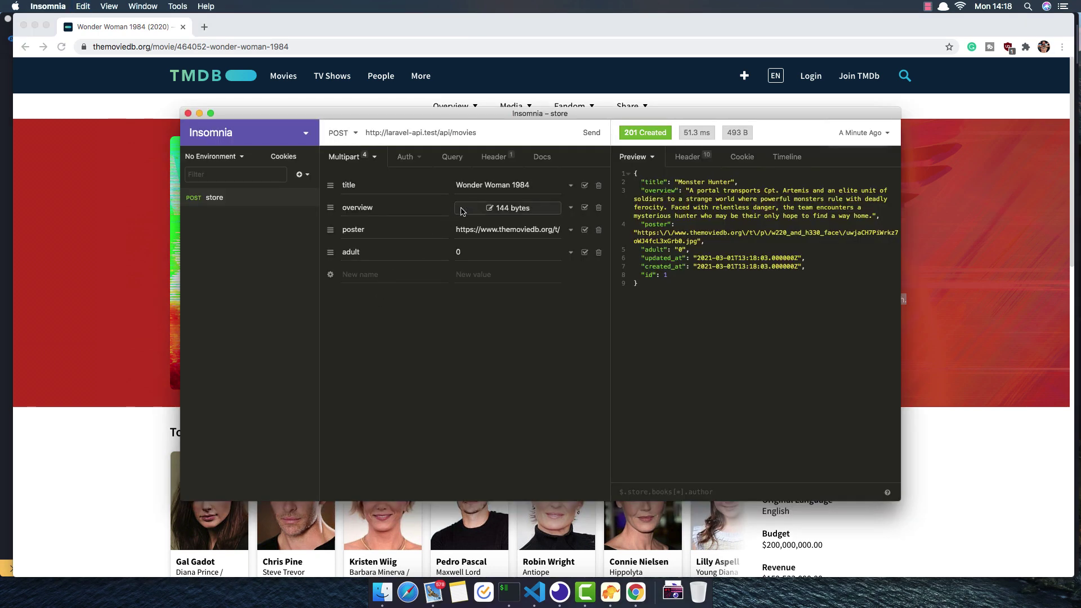
Step: Show the film's posters and bring up the first poster's image options
{"action": "key", "text": "super+Tab"}
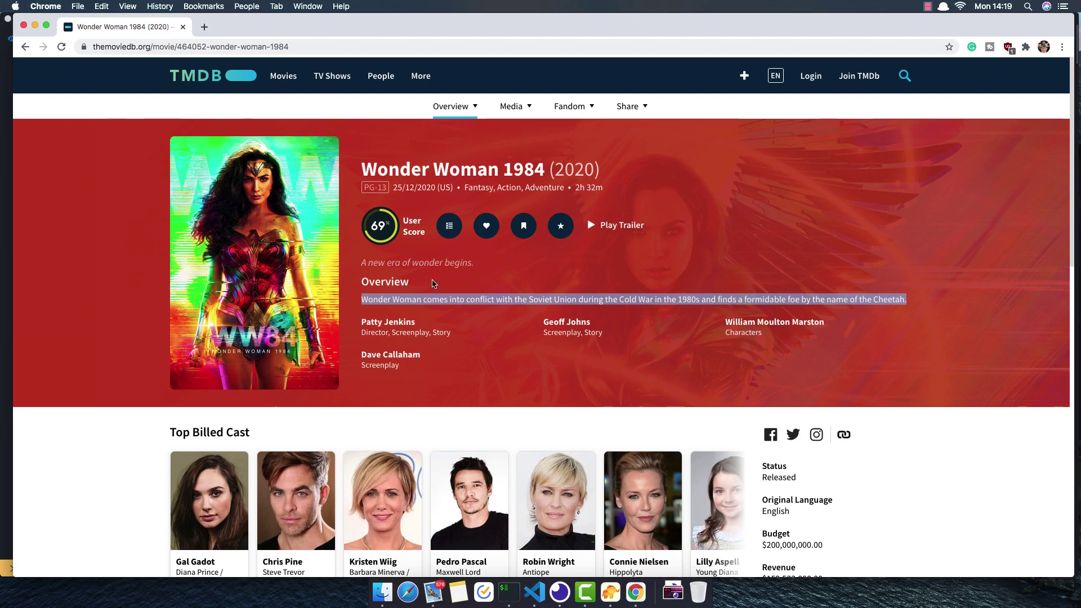
{"action": "scroll", "coordinate": [433, 284], "scroll_direction": "down", "scroll_amount": 5}
{"action": "scroll", "coordinate": [434, 283], "scroll_direction": "down", "scroll_amount": 2}
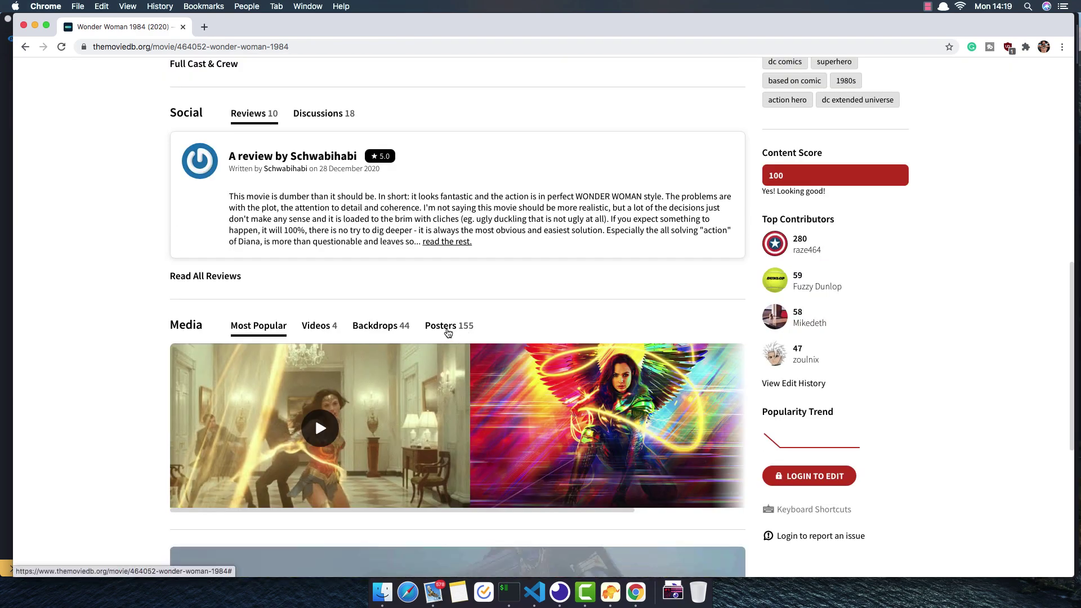
{"action": "left_click", "coordinate": [447, 329]}
{"action": "scroll", "coordinate": [447, 331], "scroll_direction": "down", "scroll_amount": 4}
{"action": "scroll", "coordinate": [446, 330], "scroll_direction": "up", "scroll_amount": 2}
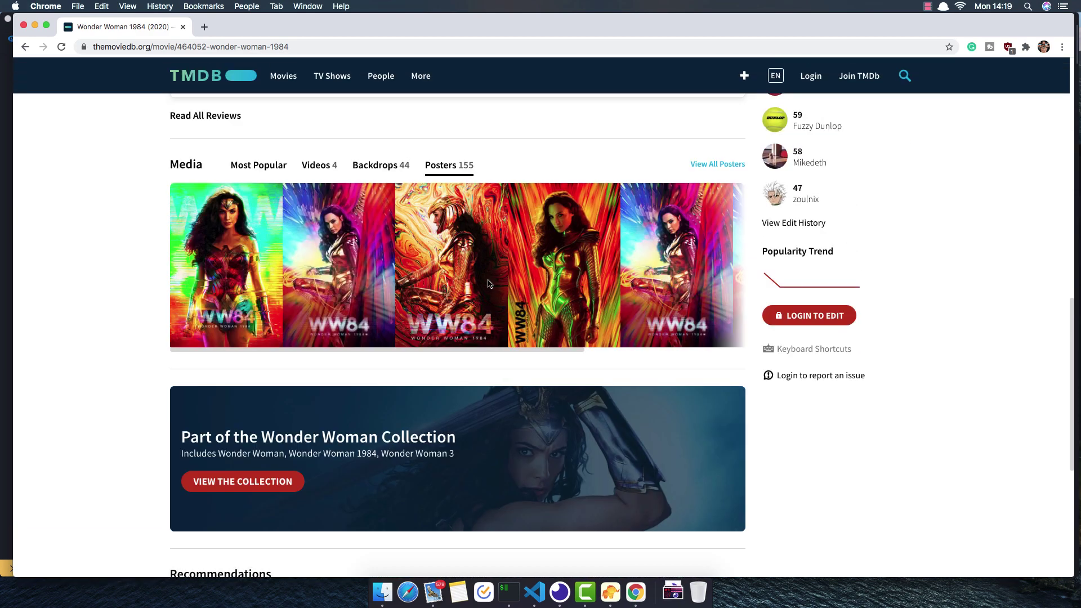
{"action": "right_click", "coordinate": [234, 253]}
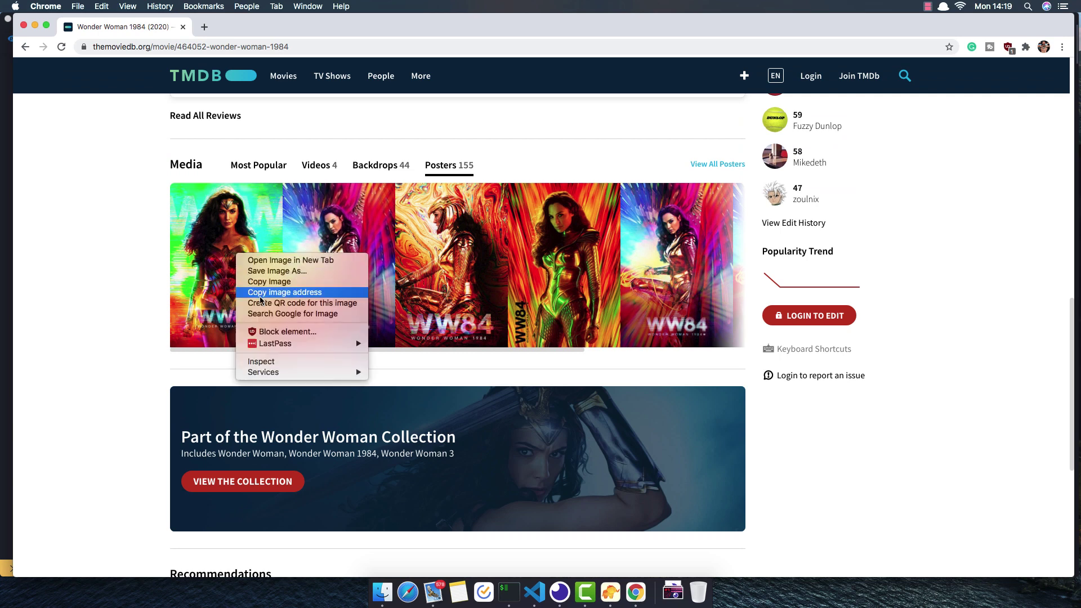
Step: Set the request's poster value to the copied first-poster image address
{"action": "left_click", "coordinate": [260, 293]}
{"action": "key", "text": "super+Tab"}
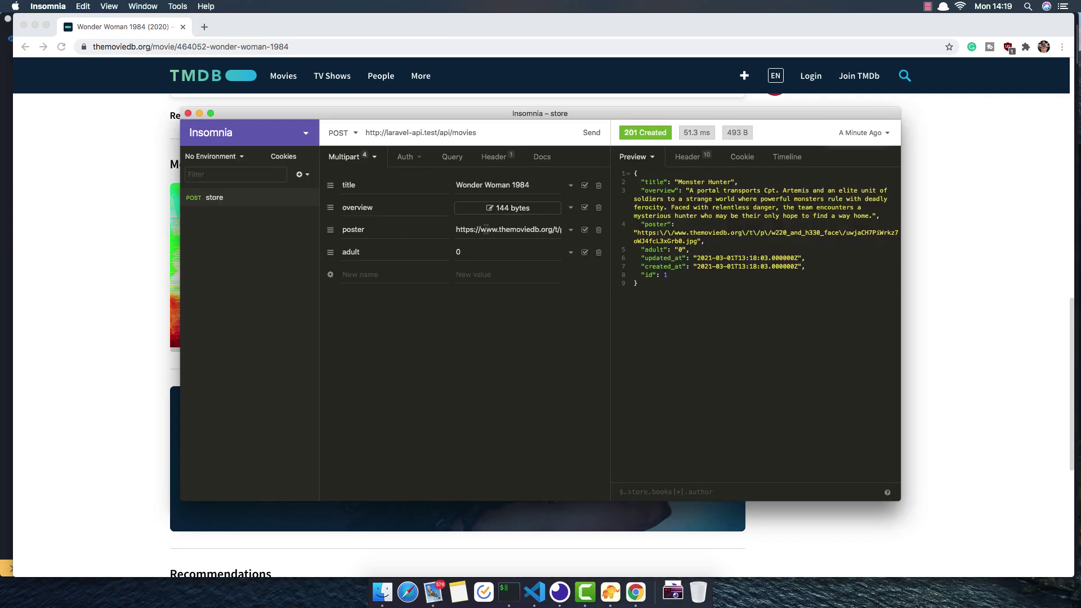
{"action": "triple_click", "coordinate": [486, 229]}
{"action": "key", "text": "super+v"}
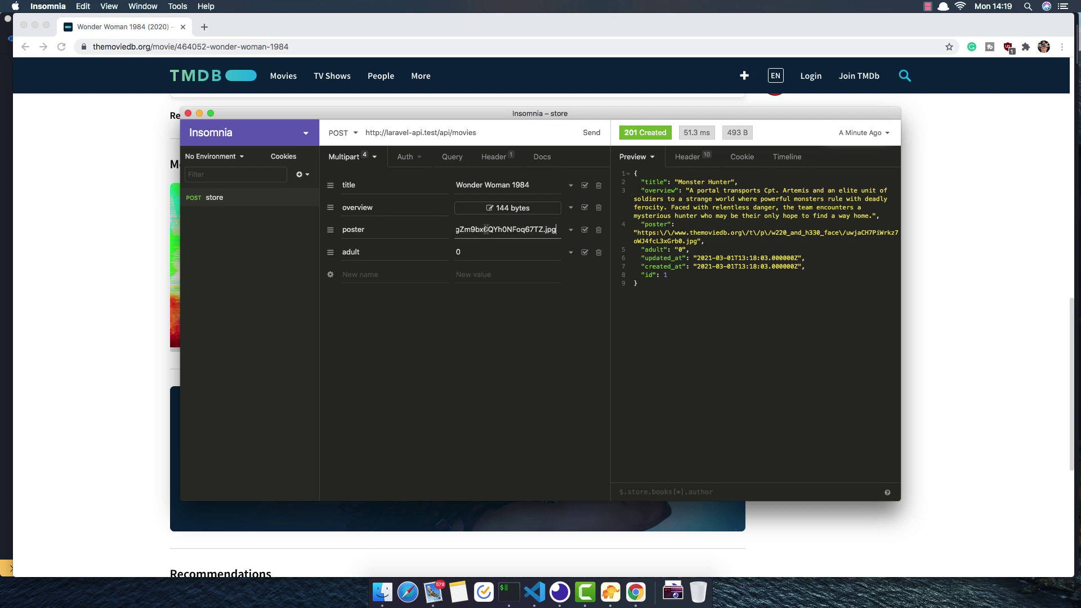
{"action": "left_click", "coordinate": [475, 256]}
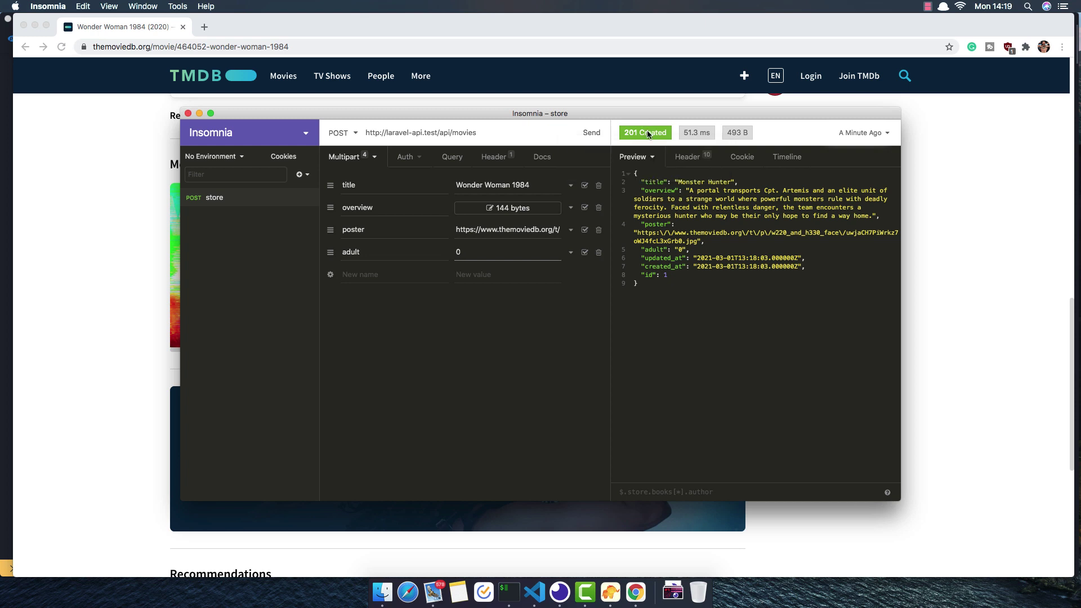
Step: Send the request, getting 201 Created with Wonder Woman 1984 saved as id 2
{"action": "left_click", "coordinate": [592, 133]}
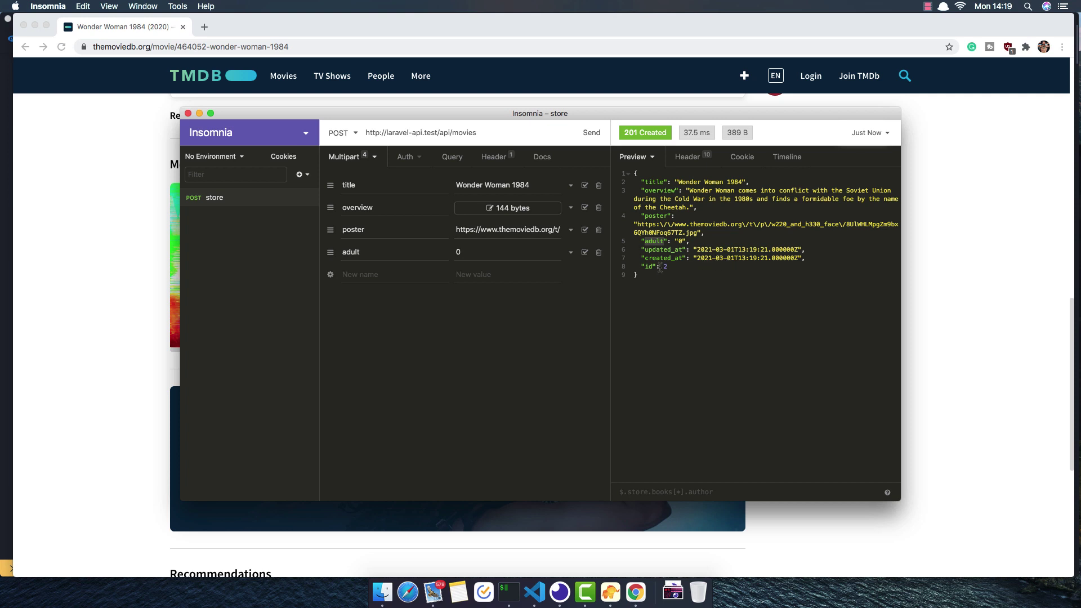
{"action": "left_click_drag", "start_coordinate": [667, 267], "coordinate": [615, 175]}
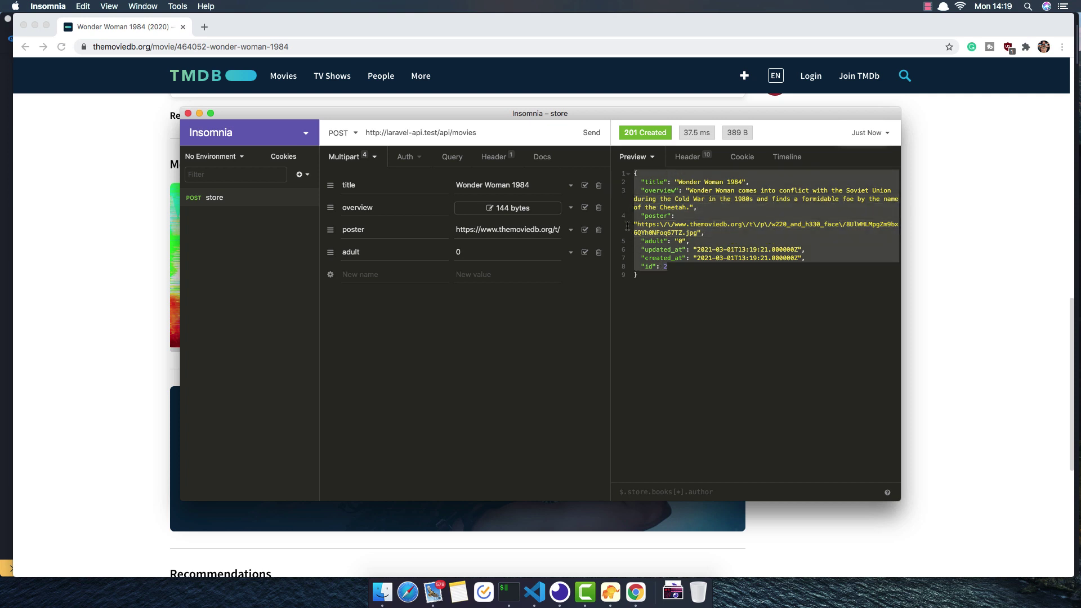
{"action": "key", "text": "super+Tab"}
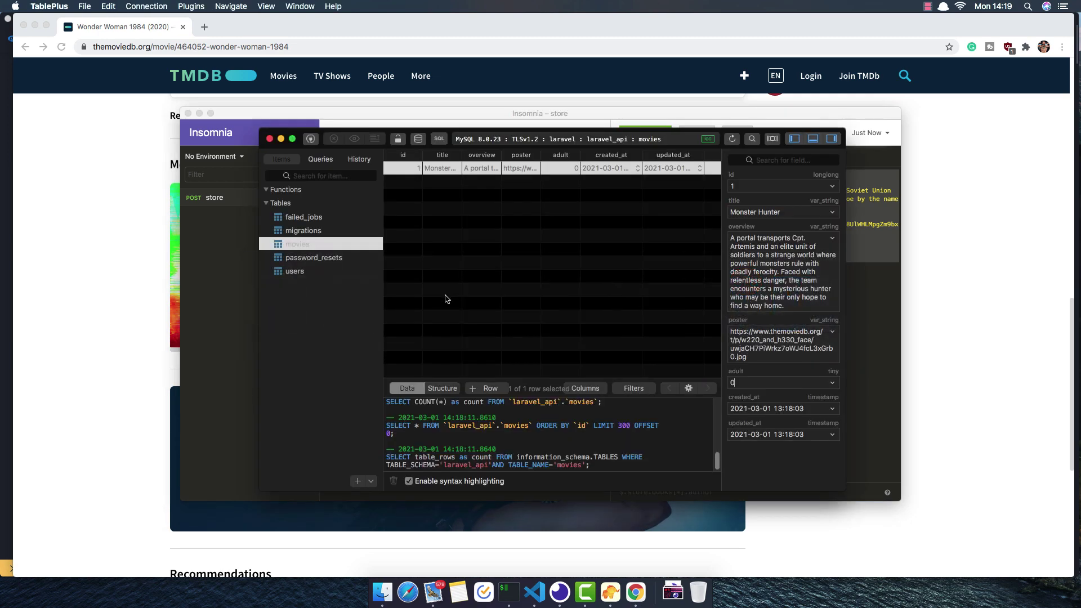
Step: Reload the movies table to show row 2 Wonder Woman 1984, then return to api.php
{"action": "key", "text": "super+r"}
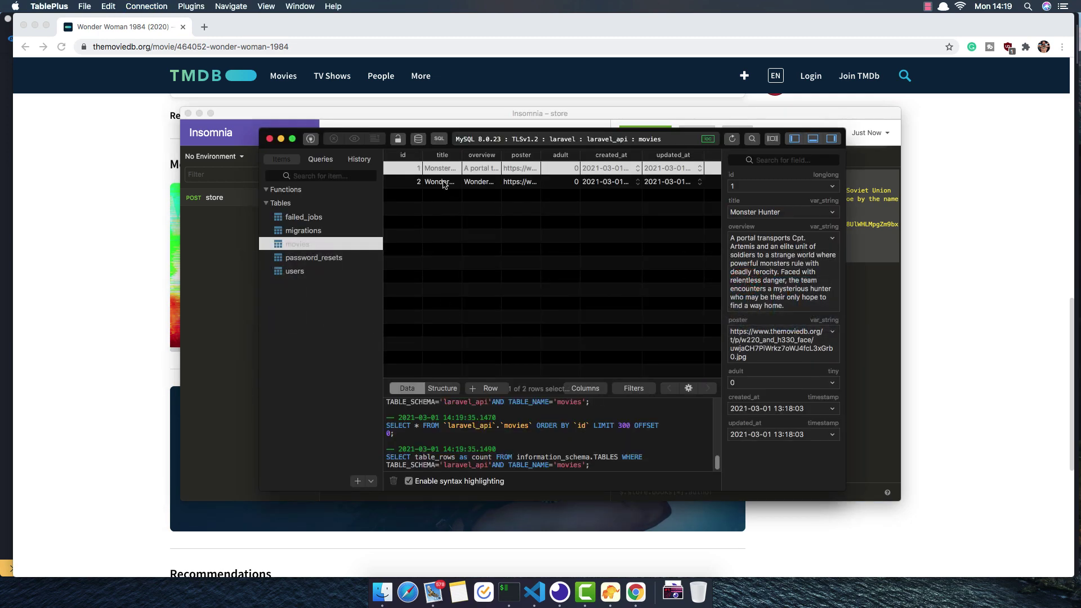
{"action": "left_click", "coordinate": [445, 182]}
{"action": "key", "text": "super+Tab"}
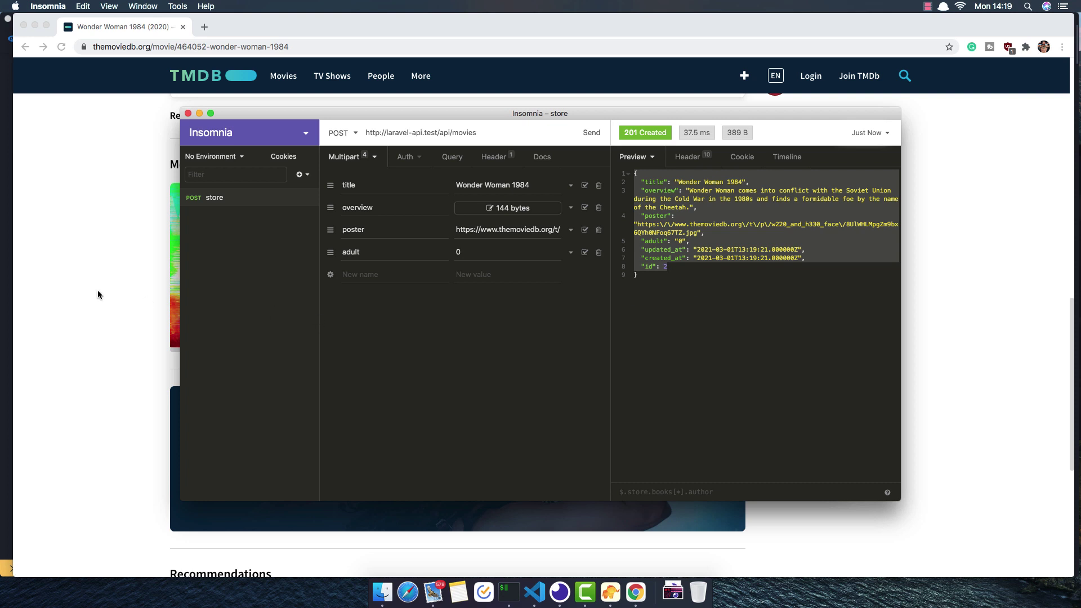
{"action": "left_click", "coordinate": [534, 591]}
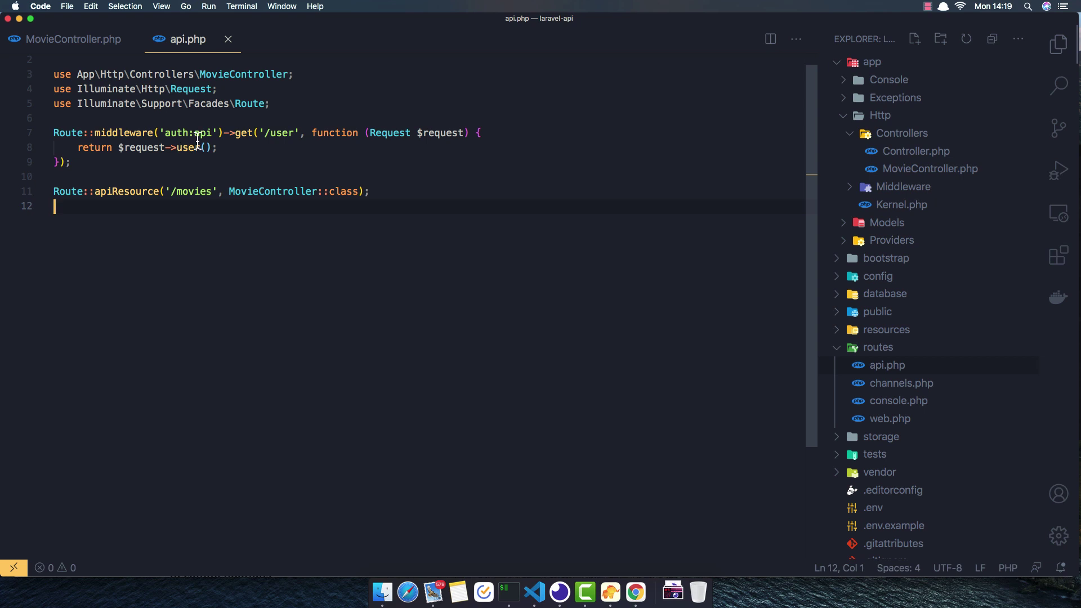
{"action": "left_click_drag", "start_coordinate": [211, 134], "coordinate": [159, 135]}
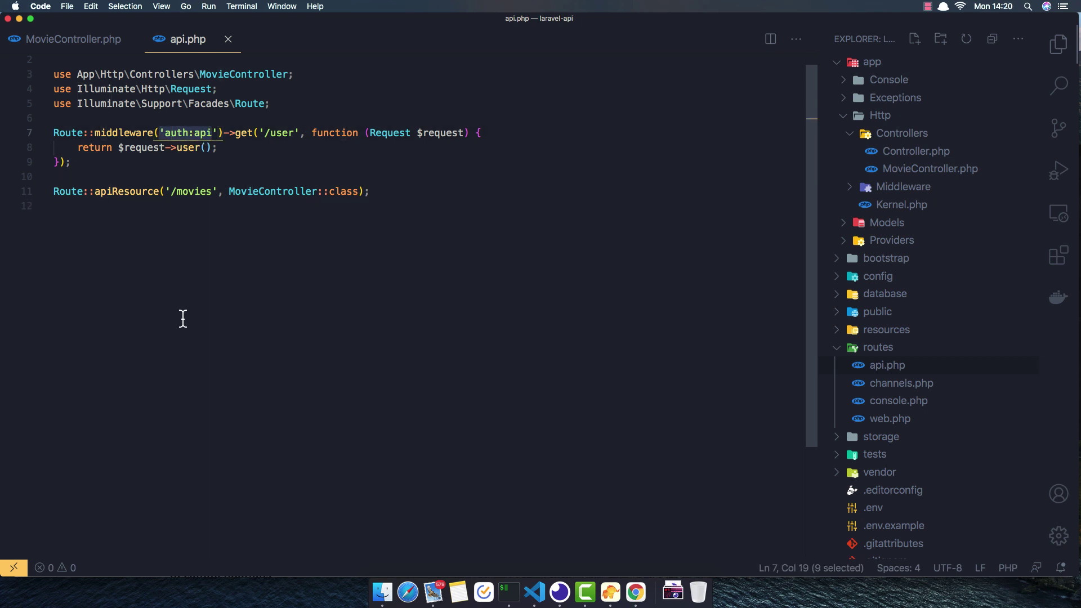
{"action": "left_click", "coordinate": [188, 136]}
{"action": "left_click", "coordinate": [217, 135]}
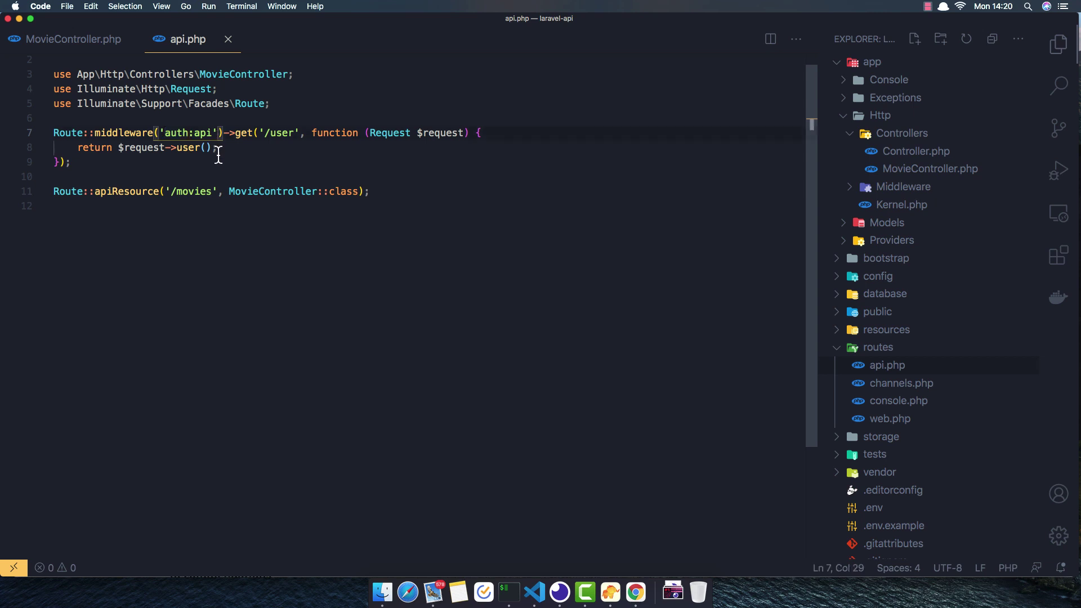
{"action": "left_click_drag", "start_coordinate": [77, 148], "coordinate": [227, 149]}
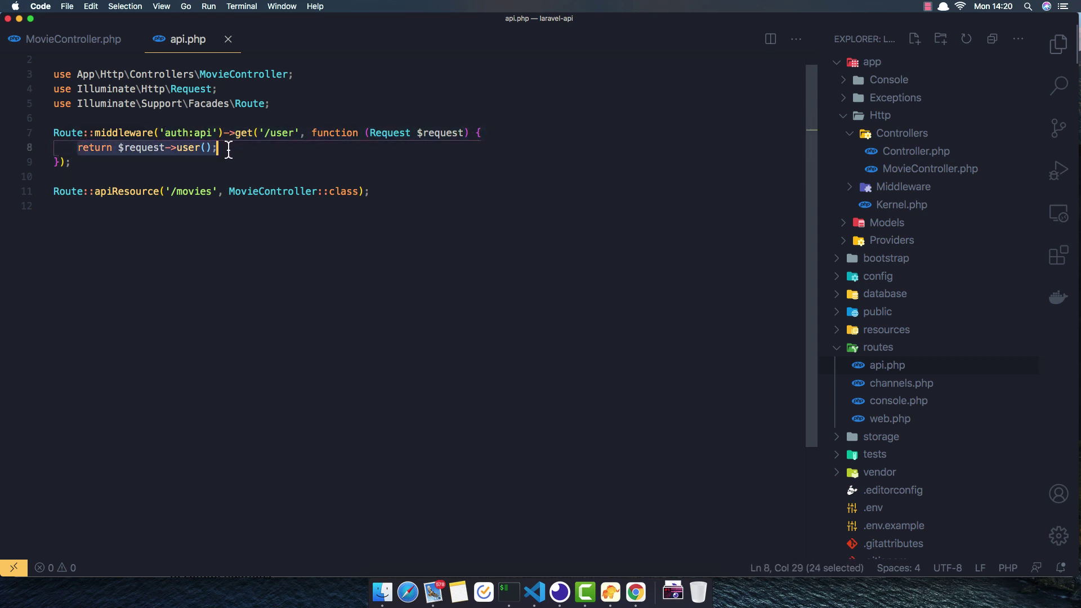
{"action": "left_click", "coordinate": [228, 149]}
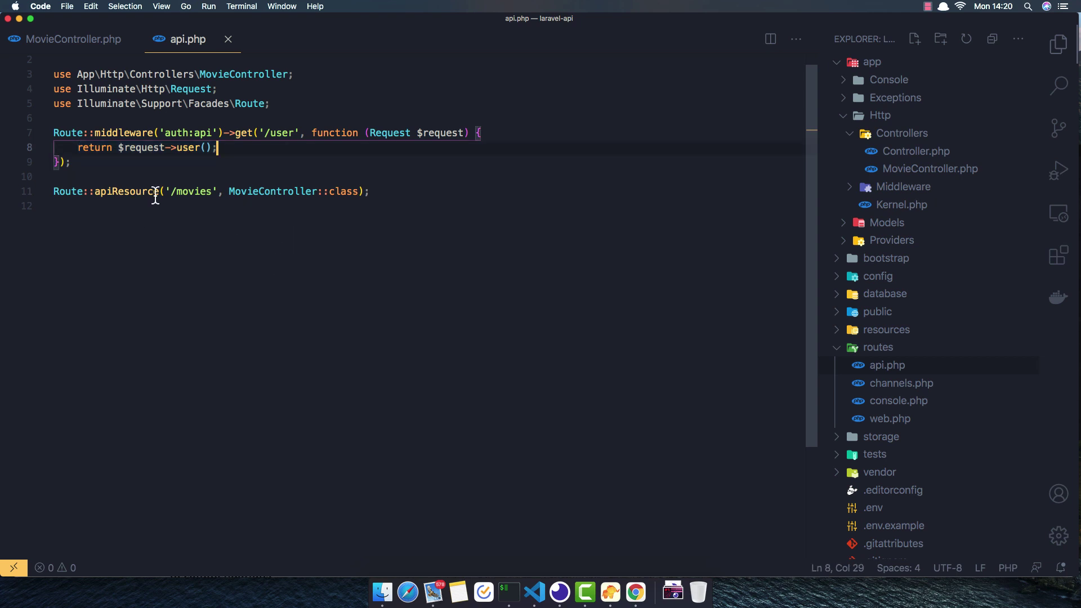
{"action": "left_click", "coordinate": [192, 193]}
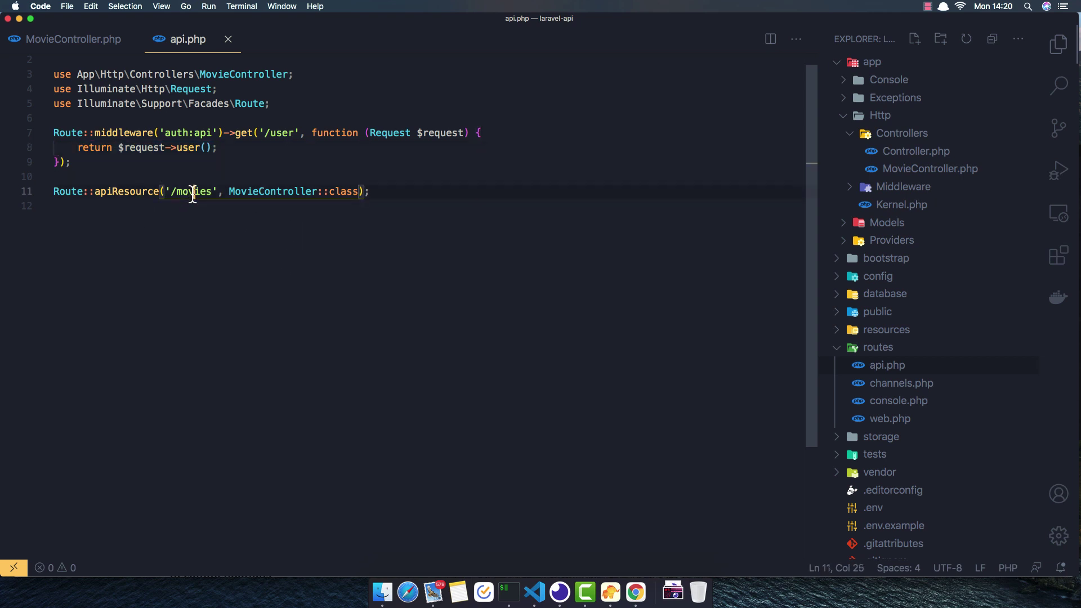
{"action": "left_click", "coordinate": [106, 193]}
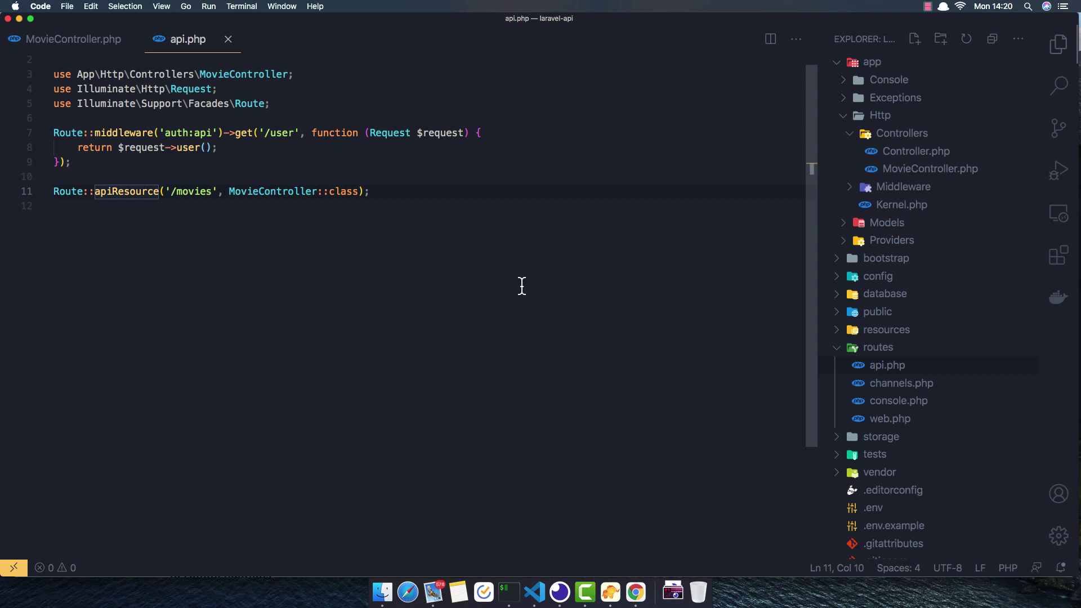